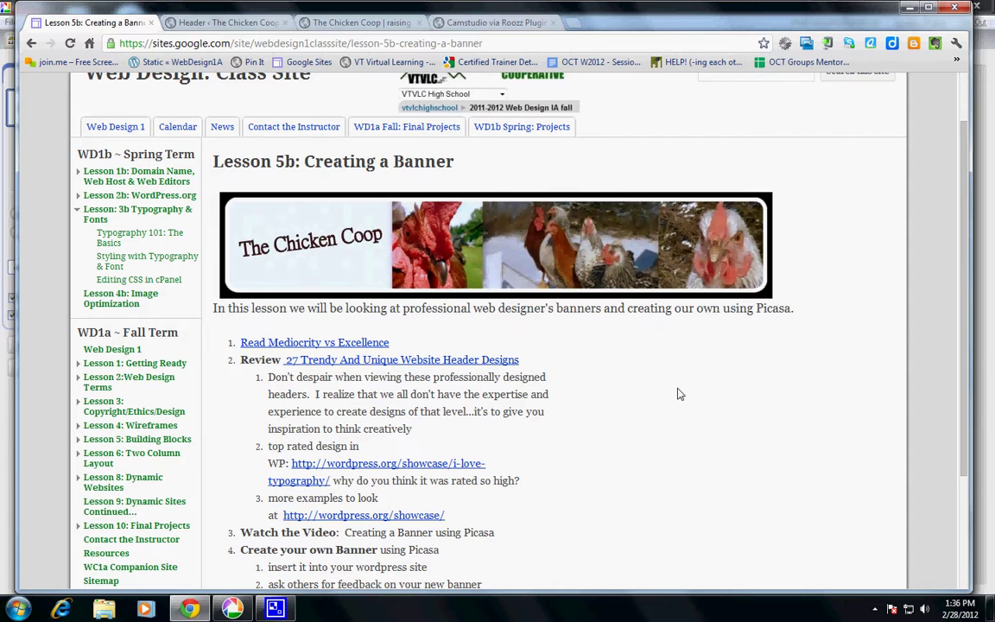
# Step: Switch to The Chicken Coop site and scroll its front page to view the tree-lined header
pyautogui.scroll(-2, 672, 399)
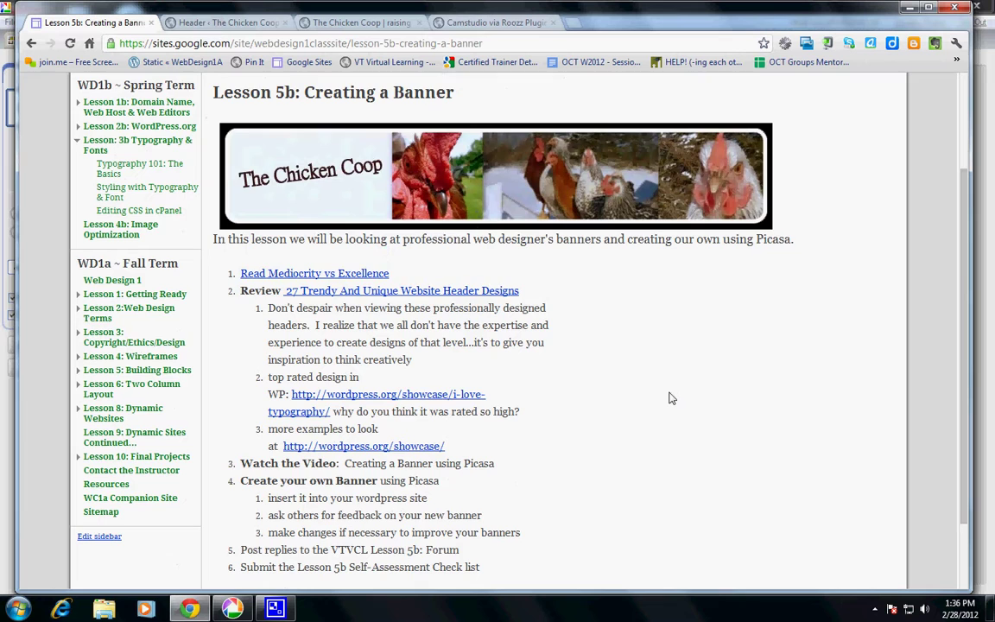
pyautogui.scroll(3, 670, 396)
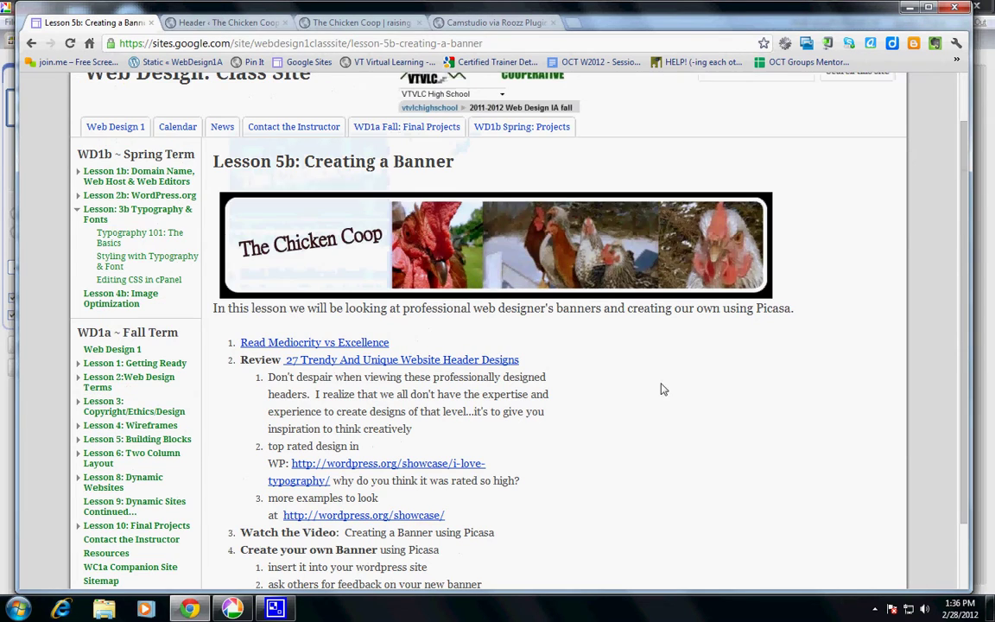
pyautogui.click(361, 23)
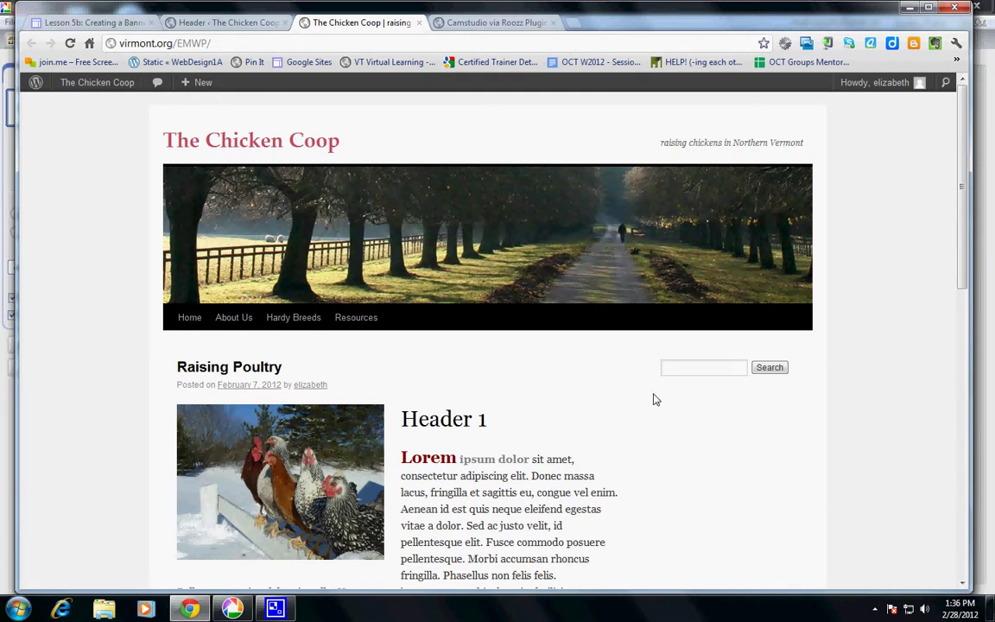
pyautogui.scroll(-2, 518, 346)
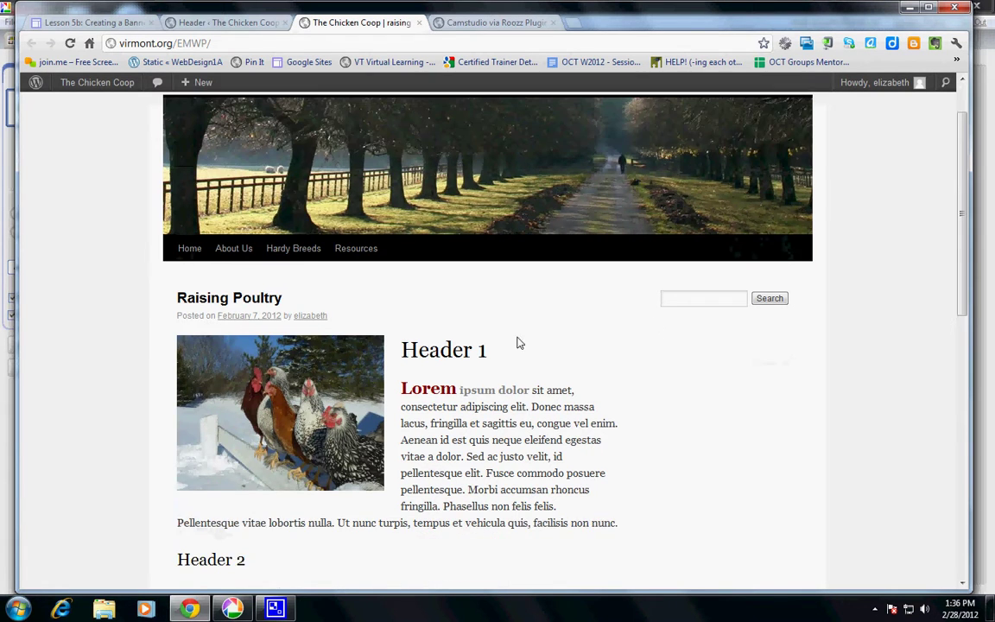
pyautogui.scroll(2, 496, 294)
pyautogui.scroll(-4, 341, 164)
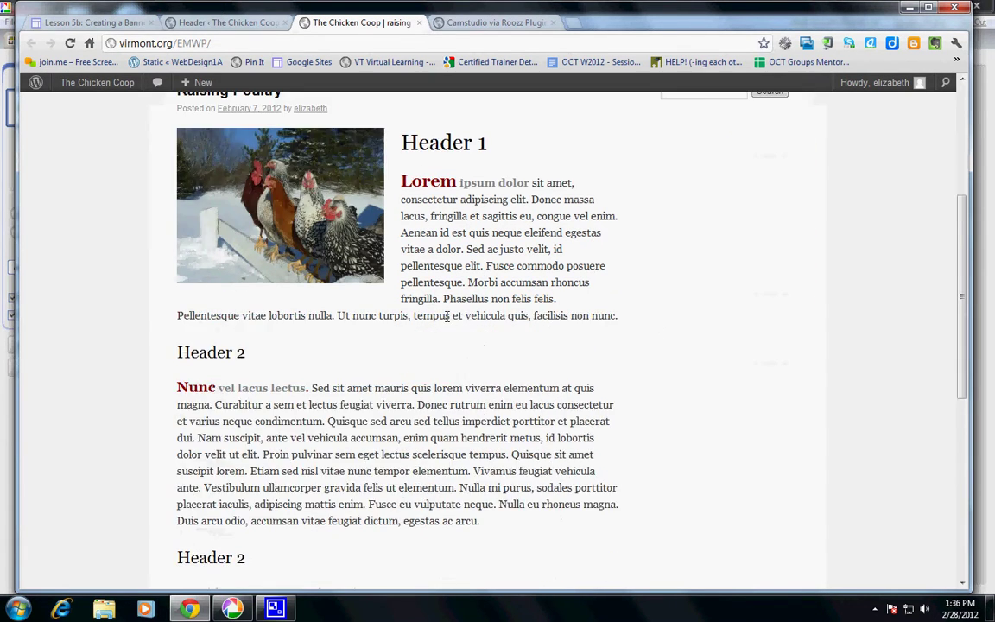
pyautogui.scroll(4, 447, 323)
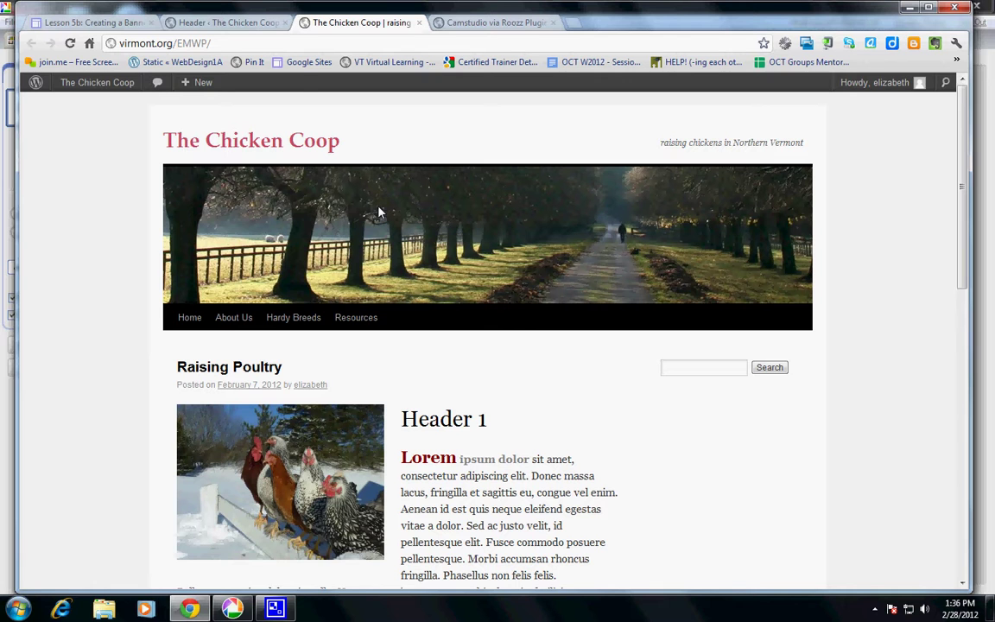
pyautogui.click(228, 23)
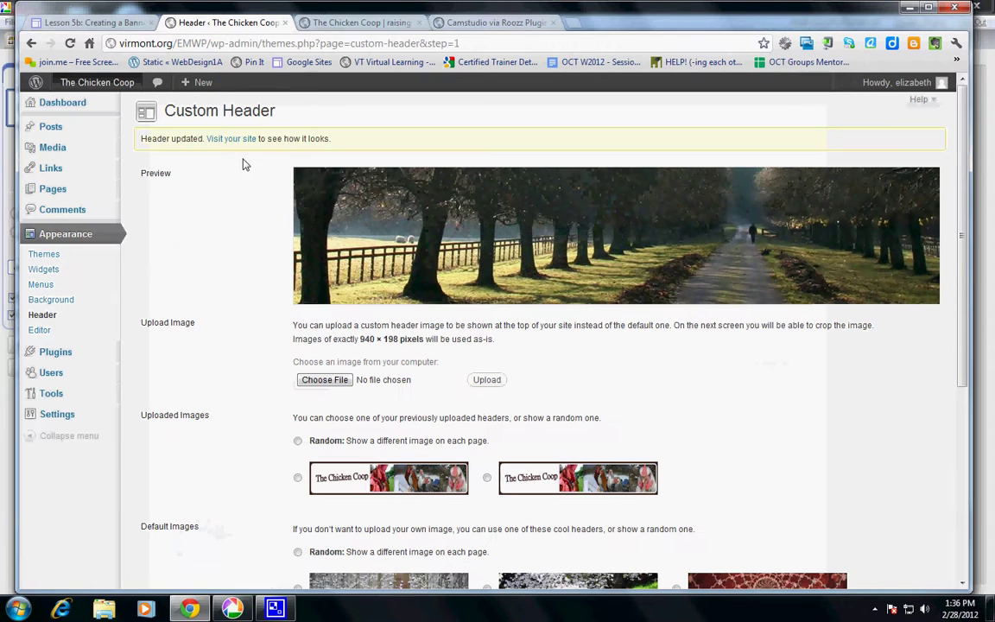
pyautogui.click(45, 255)
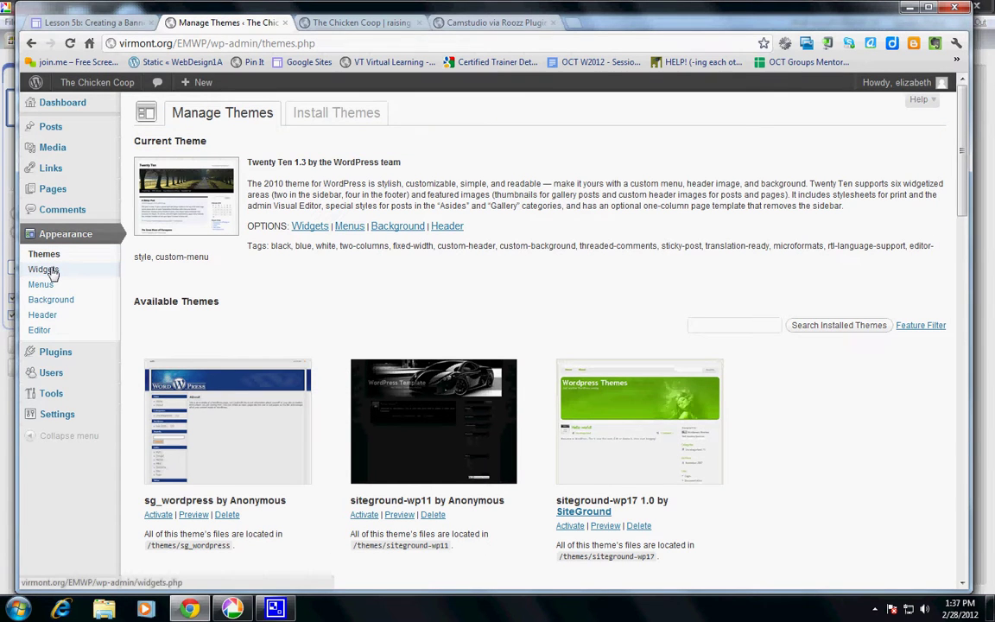
pyautogui.click(41, 314)
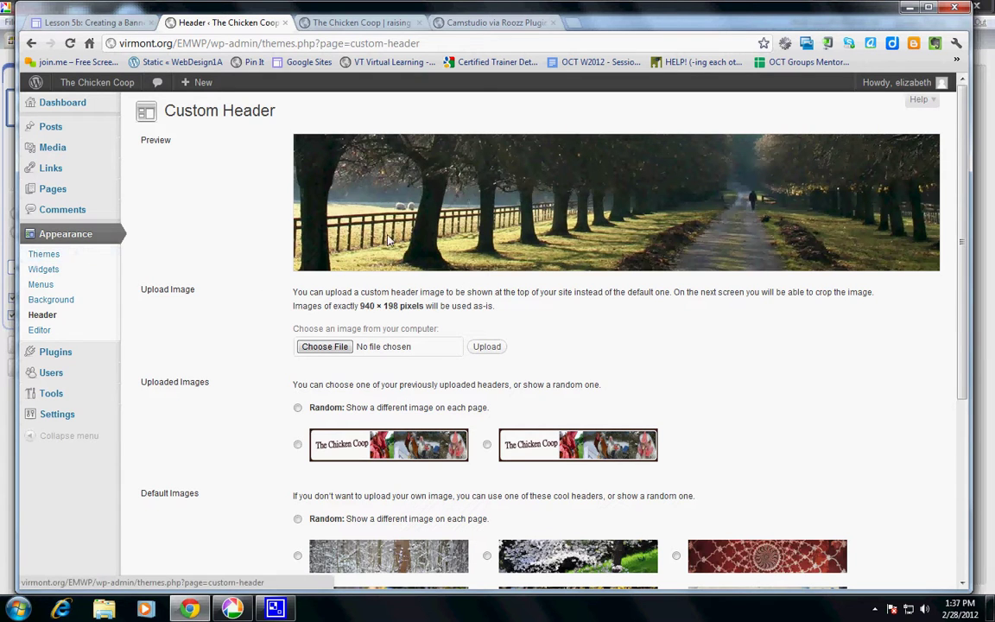
# Step: Save the site's header image as 'bannertemplete' into the Pictures > chickenpics folder
pyautogui.click(354, 21)
pyautogui.rightClick(355, 226)
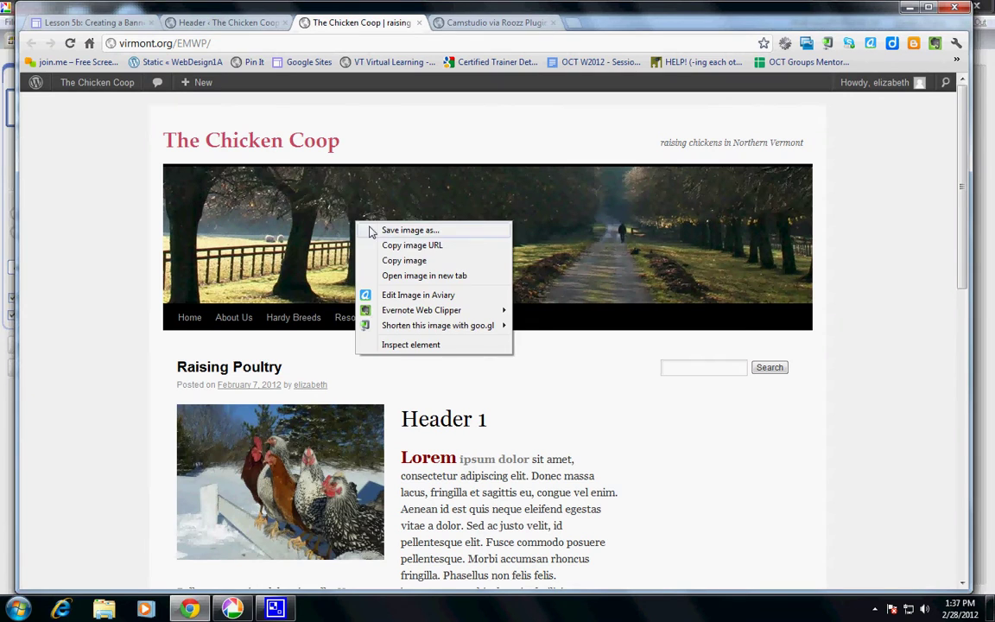
pyautogui.click(377, 227)
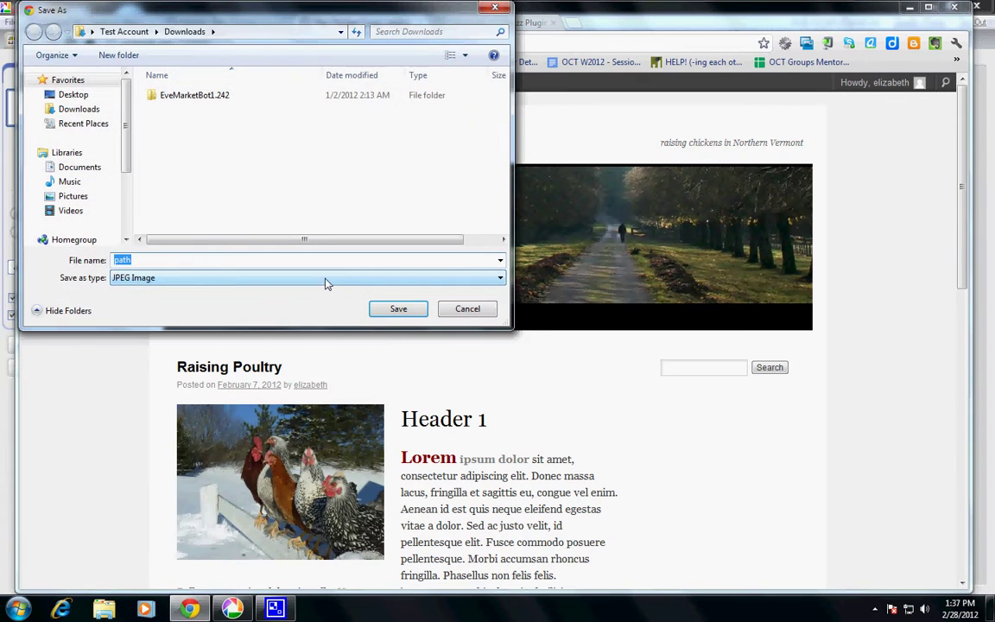
pyautogui.write('bannertemplete')
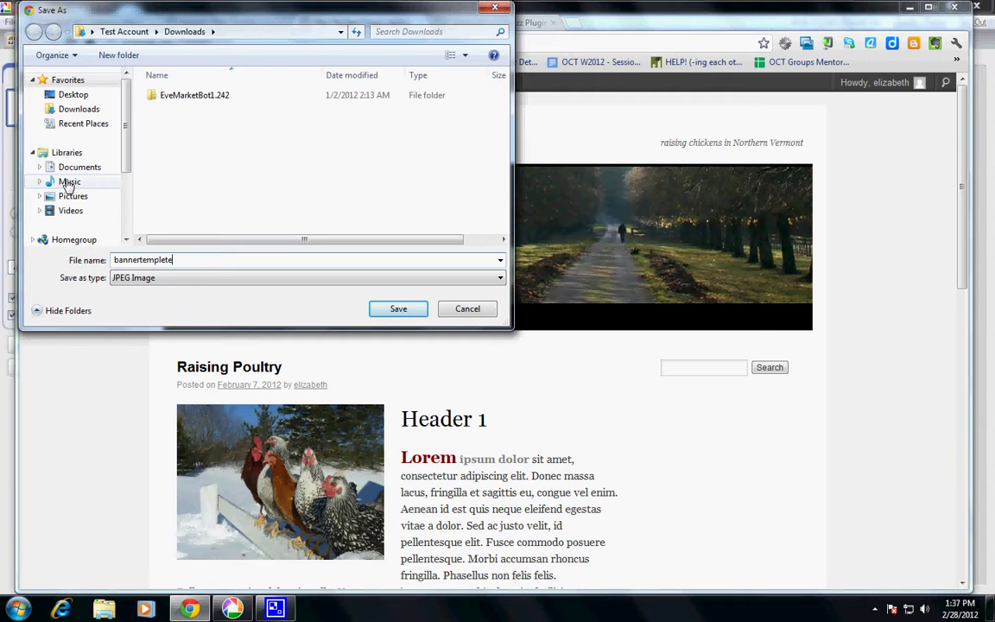
pyautogui.click(89, 199)
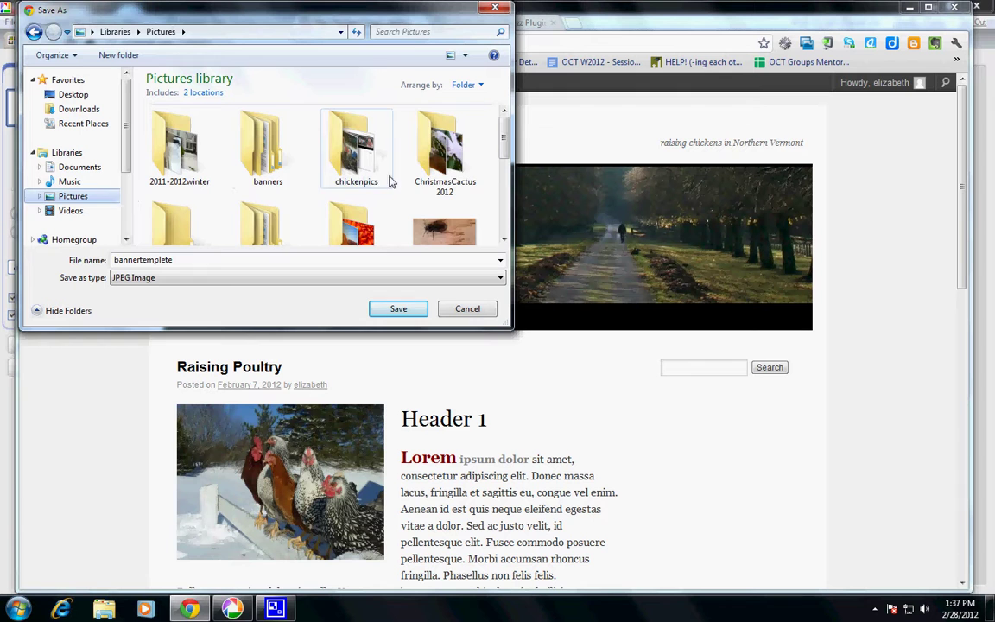
pyautogui.scroll(-3, 506, 145)
pyautogui.scroll(3, 505, 146)
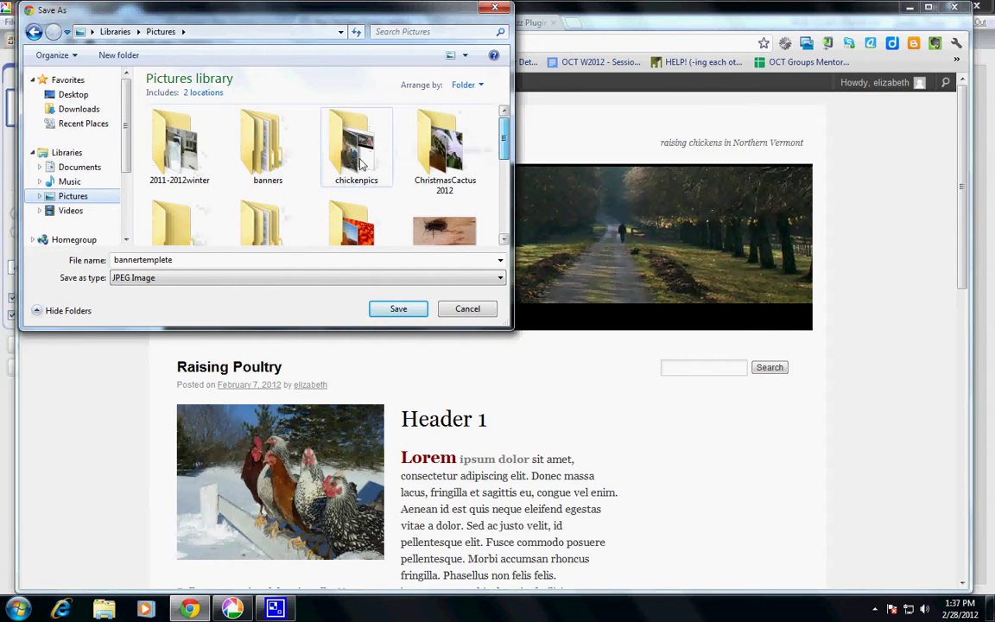
pyautogui.doubleClick(356, 147)
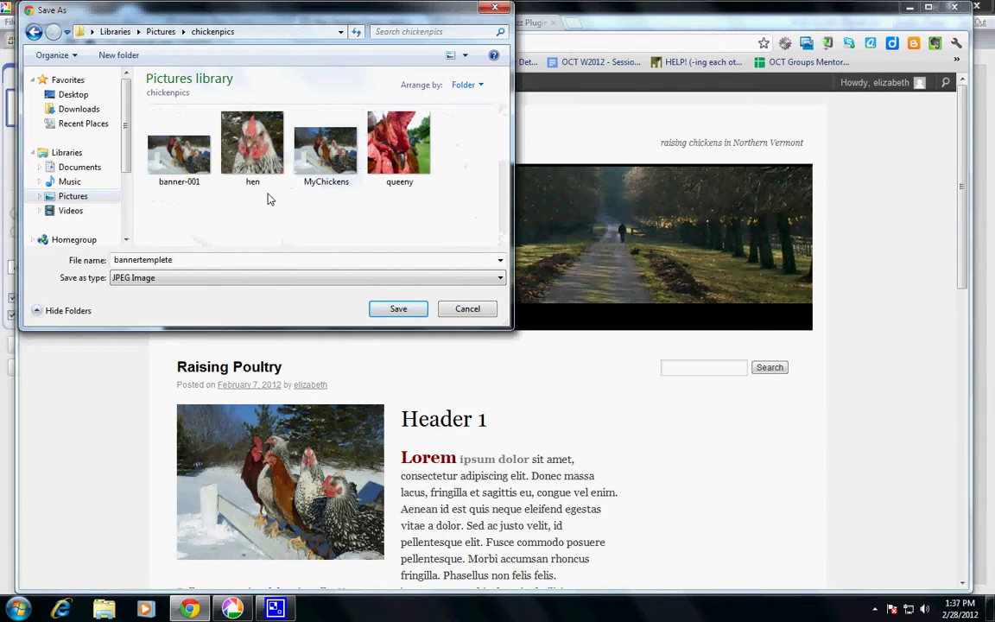
pyautogui.click(380, 309)
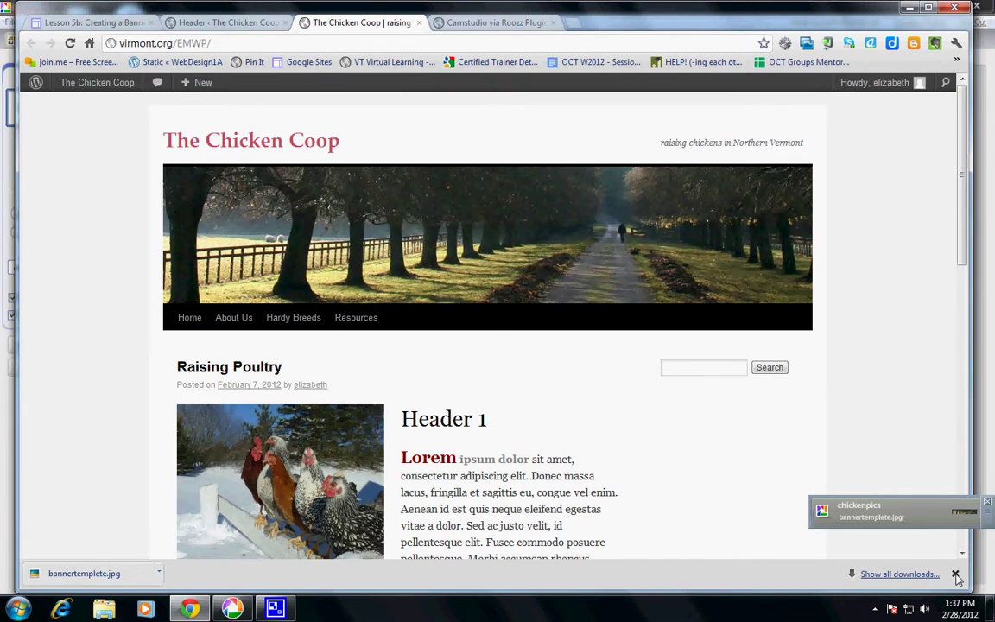
# Step: Open the saved banner in Picasa's Library and check its properties show 940 x 198 pixels
pyautogui.click(273, 609)
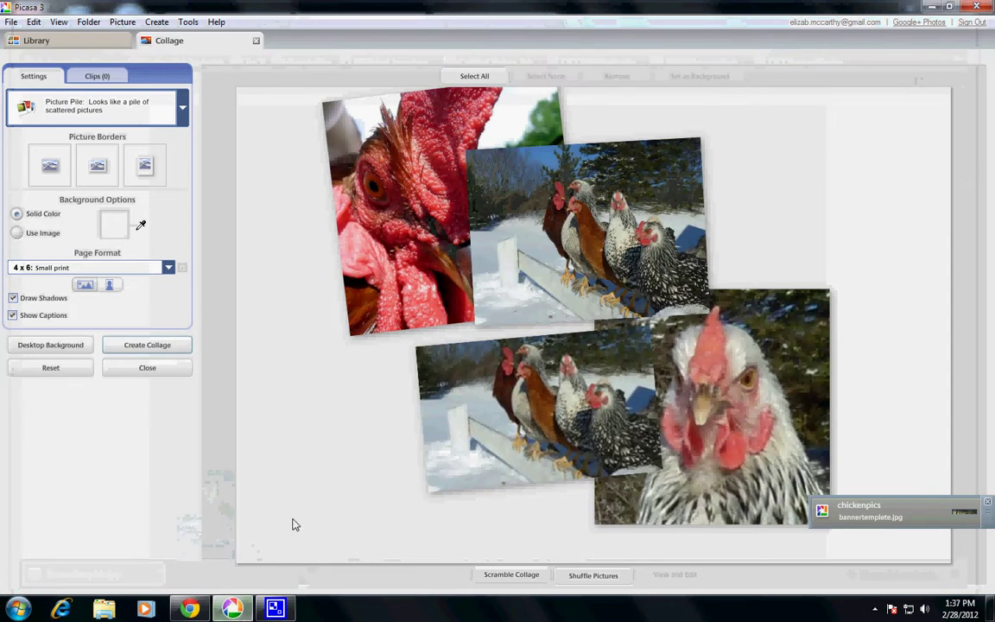
pyautogui.click(57, 40)
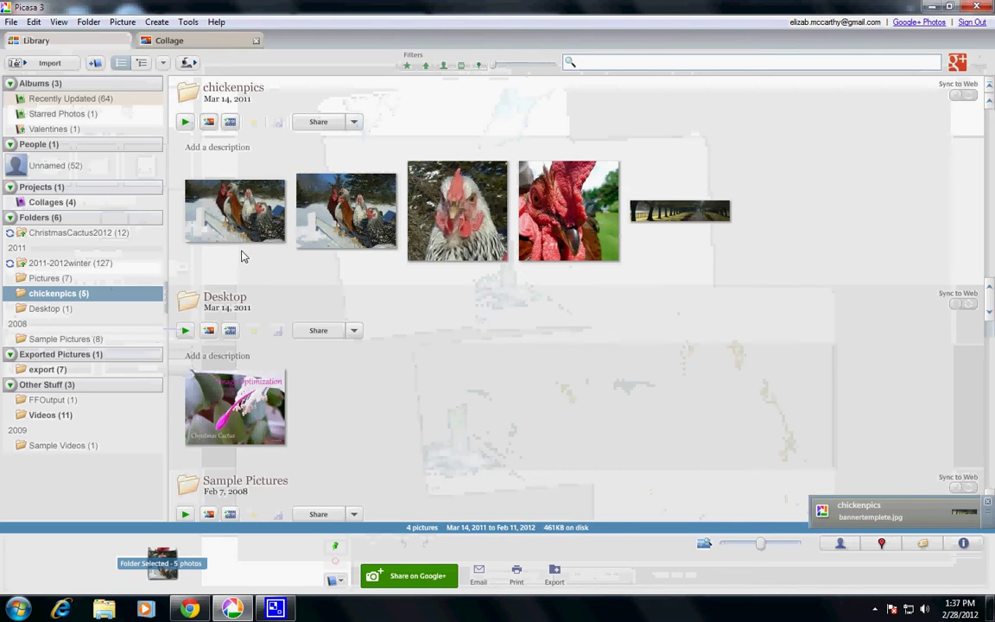
pyautogui.click(696, 221)
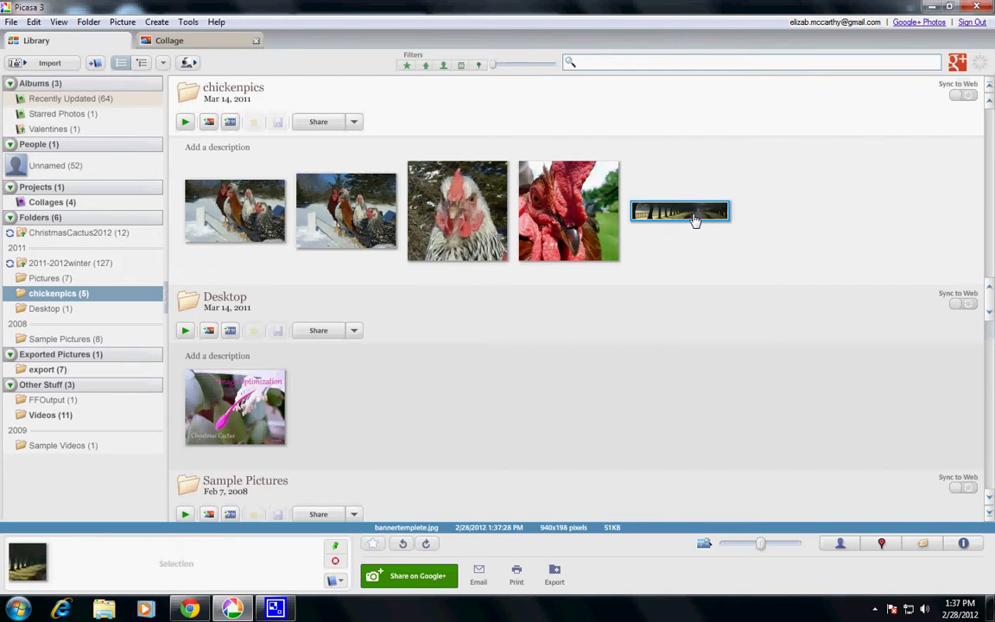
pyautogui.doubleClick(696, 220)
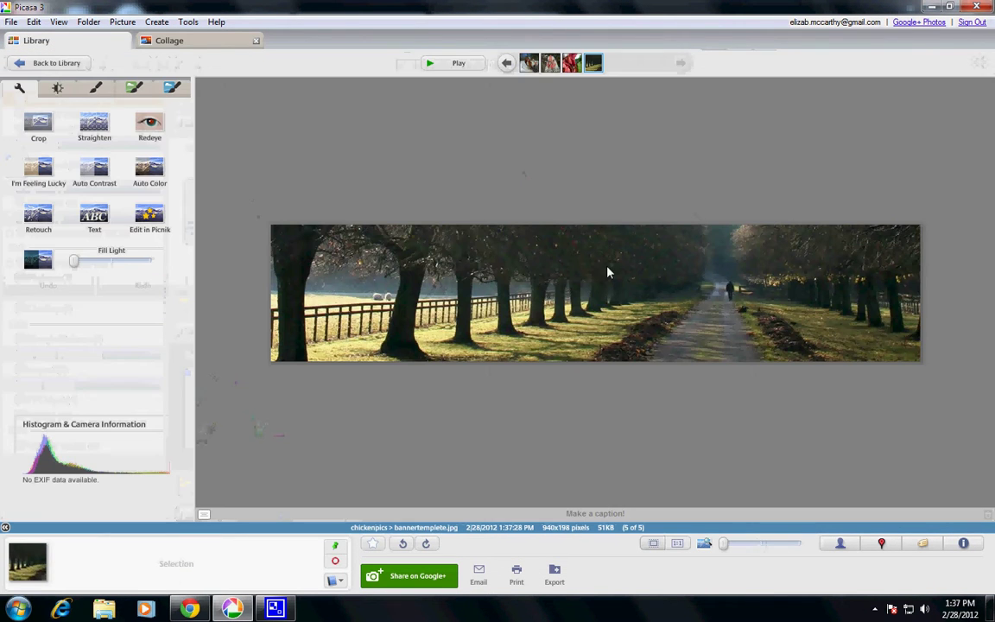
pyautogui.rightClick(437, 323)
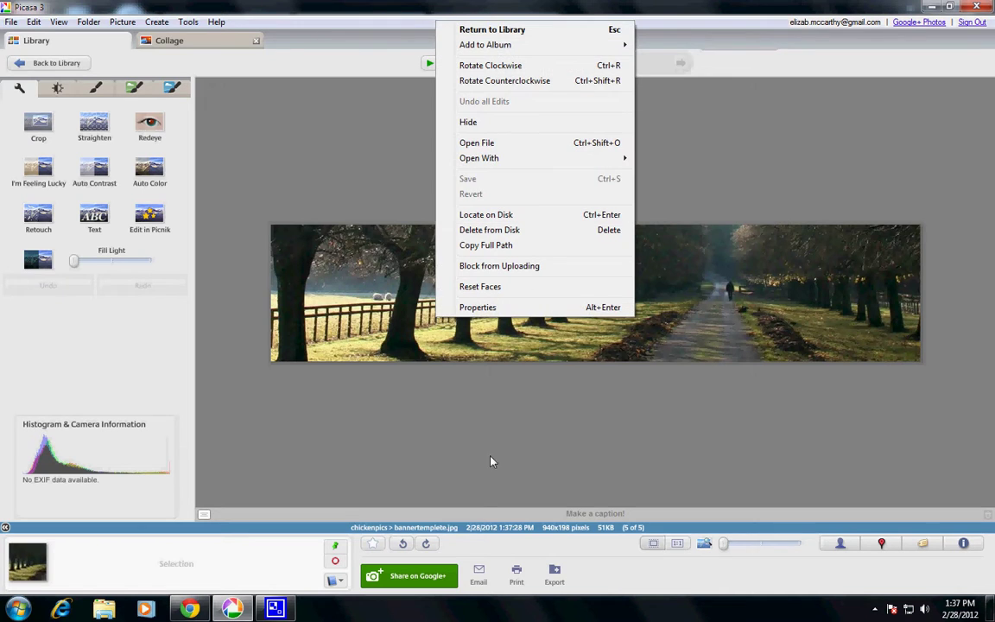
pyautogui.click(482, 307)
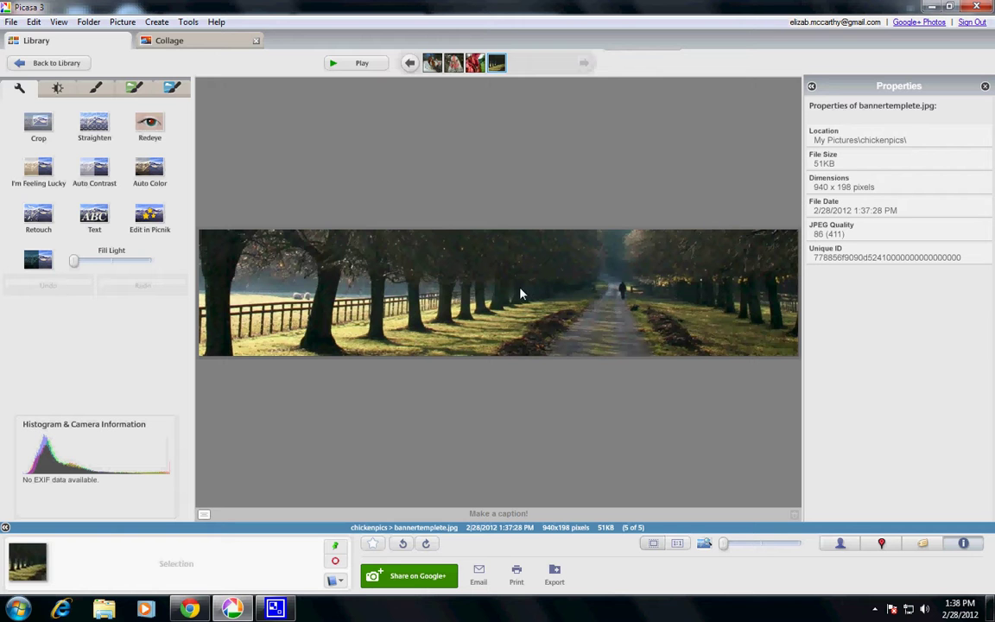
# Step: Move bannertemplete.jpg from chickenpics into the Desktop folder, leaving four chicken photos
pyautogui.click(54, 63)
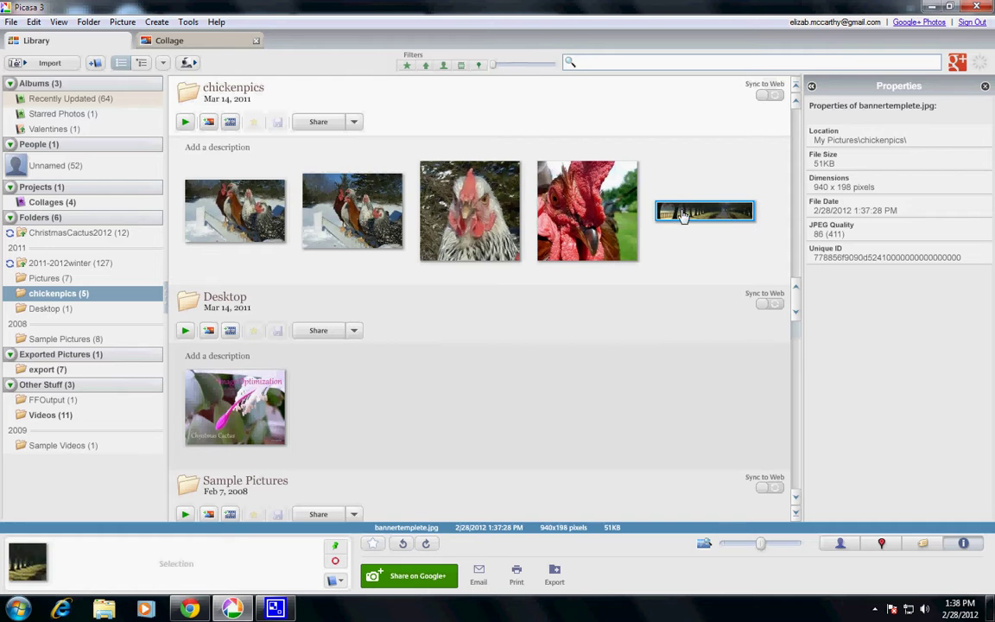
pyautogui.moveTo(682, 214); pyautogui.dragTo(498, 400)
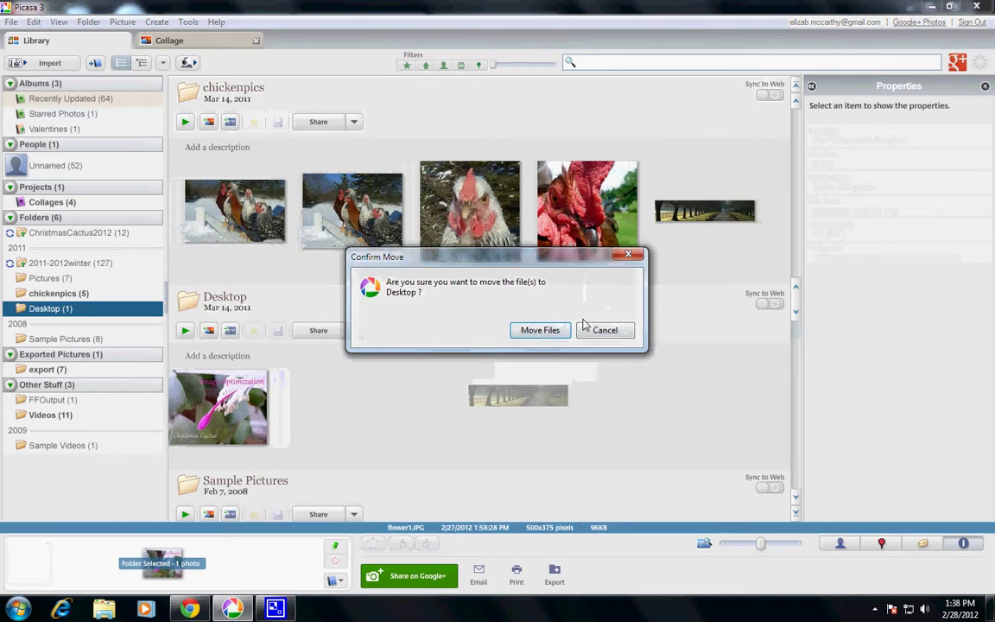
pyautogui.click(550, 331)
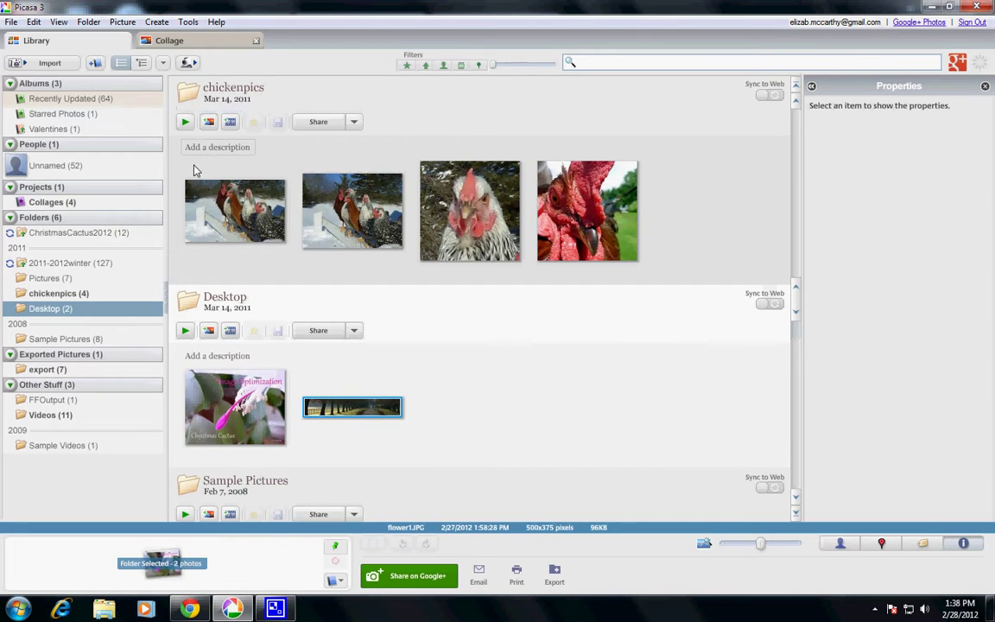
pyautogui.click(52, 293)
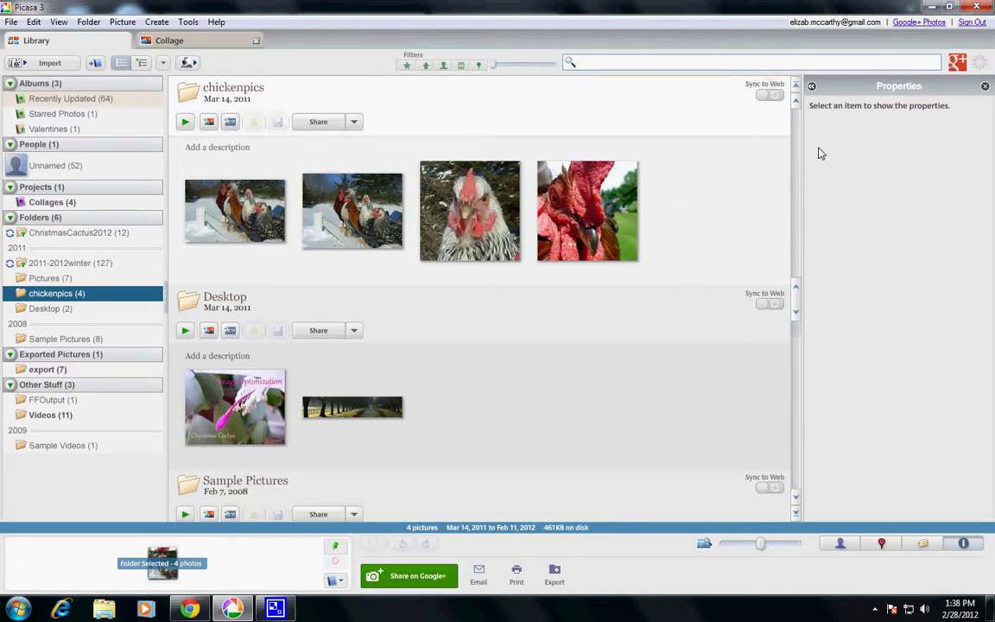
# Step: Make a shuffled collage of the chickenpics photos and choose Page Format > Add Custom Aspect Ratio
pyautogui.click(209, 123)
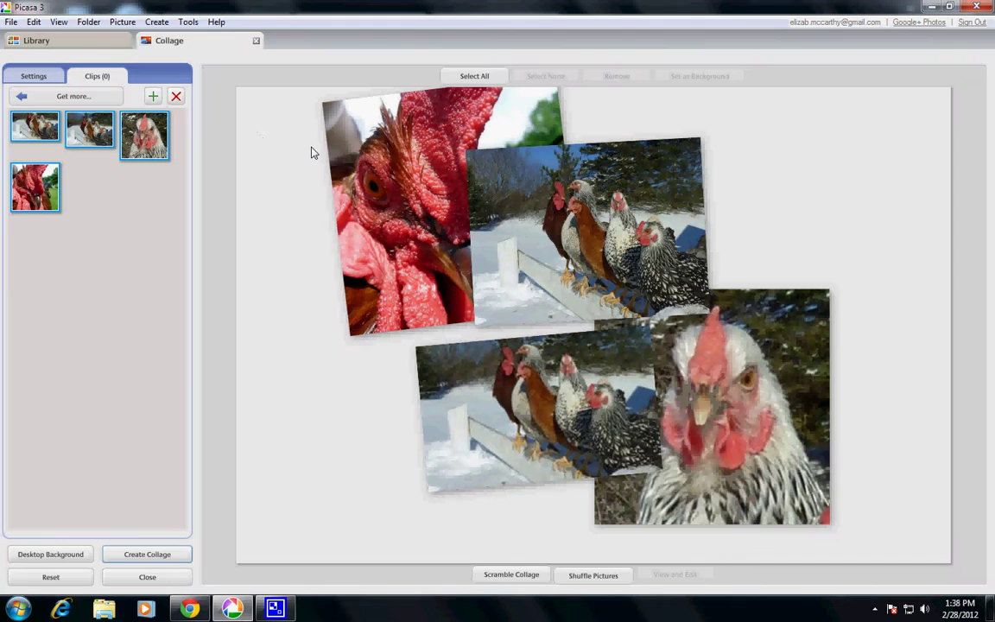
pyautogui.click(512, 573)
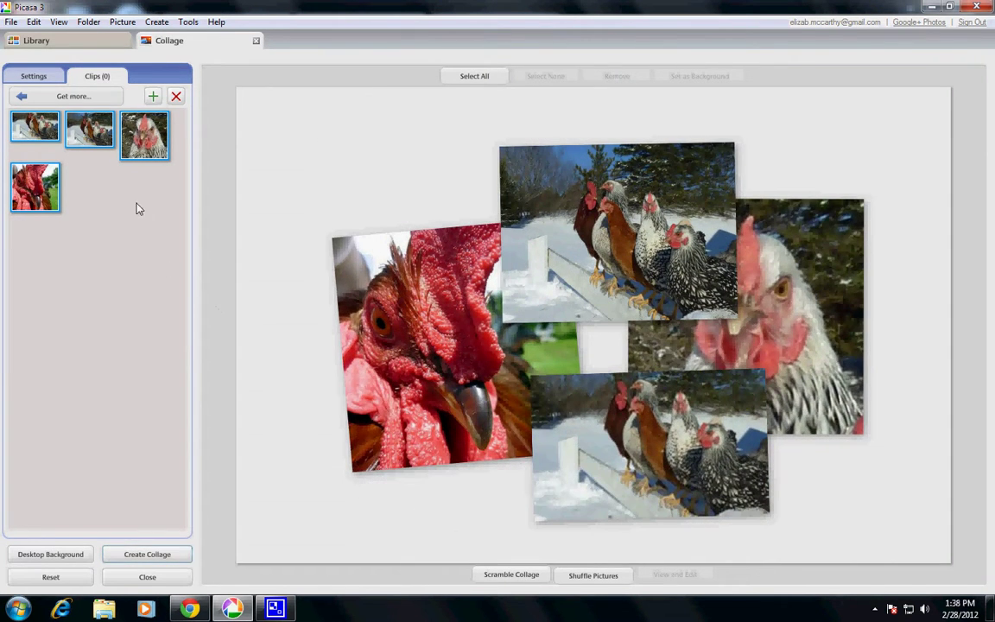
pyautogui.click(36, 77)
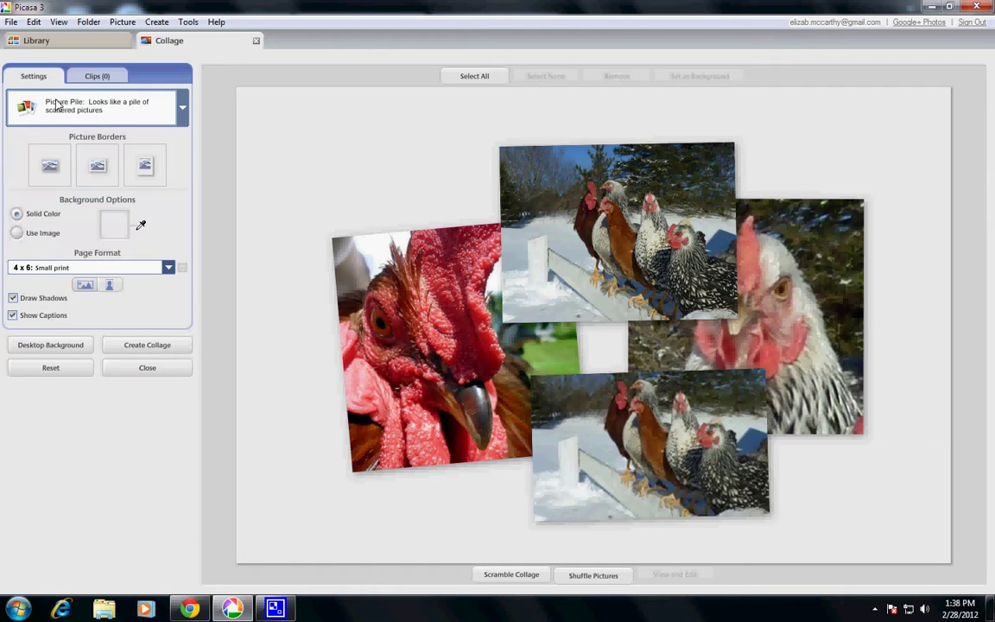
pyautogui.click(126, 269)
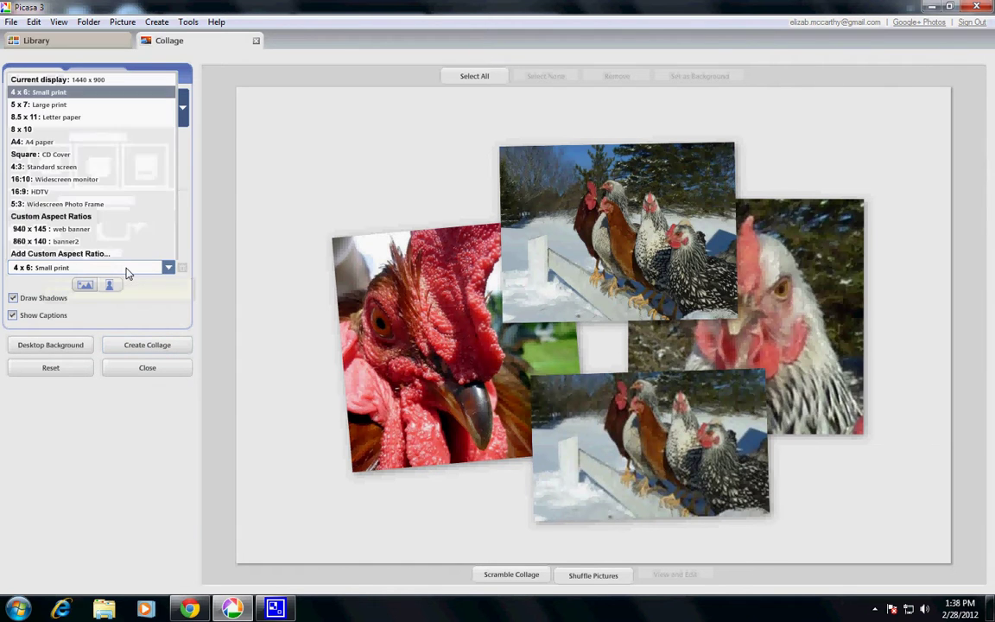
pyautogui.click(60, 254)
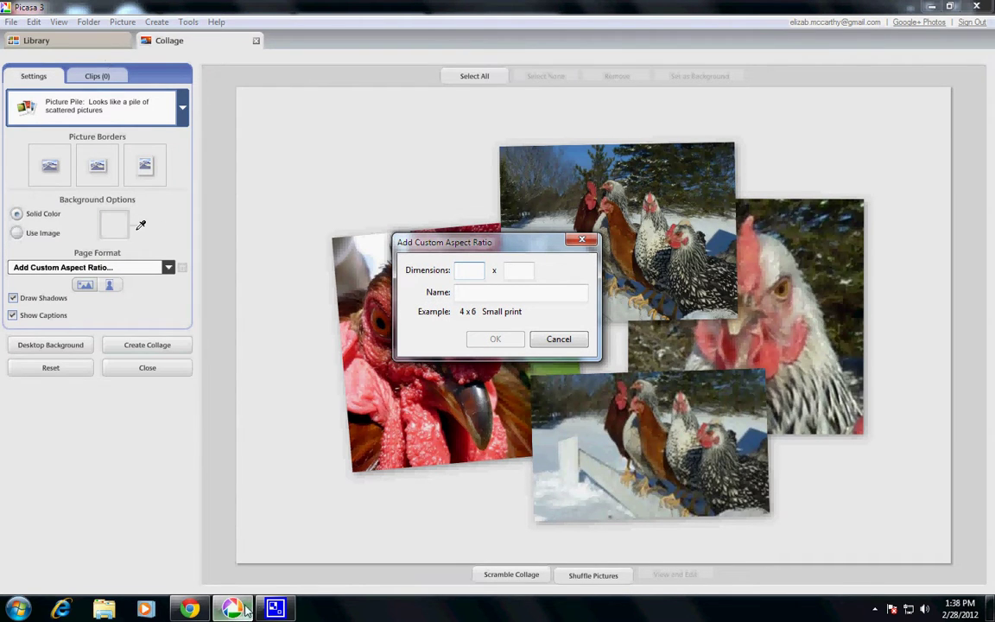
# Step: Check the required header size on the WordPress Custom Header page in Chrome
pyautogui.click(190, 609)
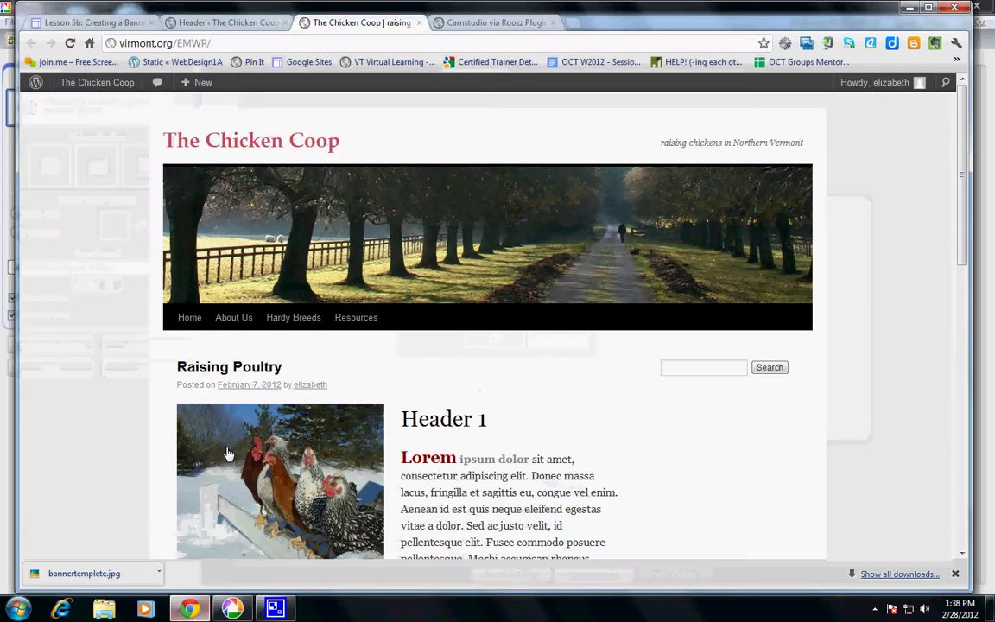
pyautogui.click(228, 23)
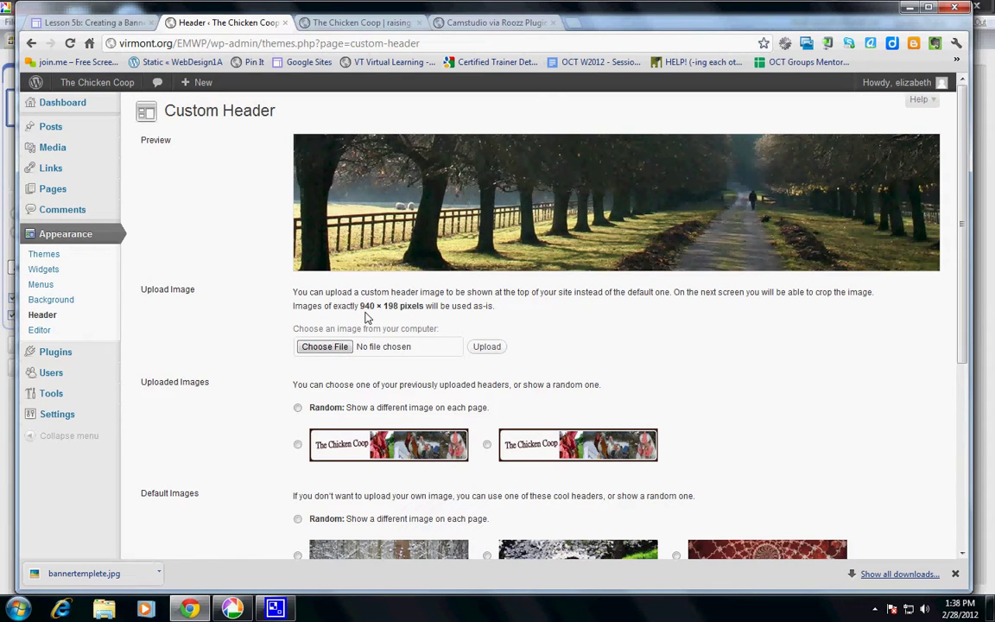
pyautogui.click(233, 609)
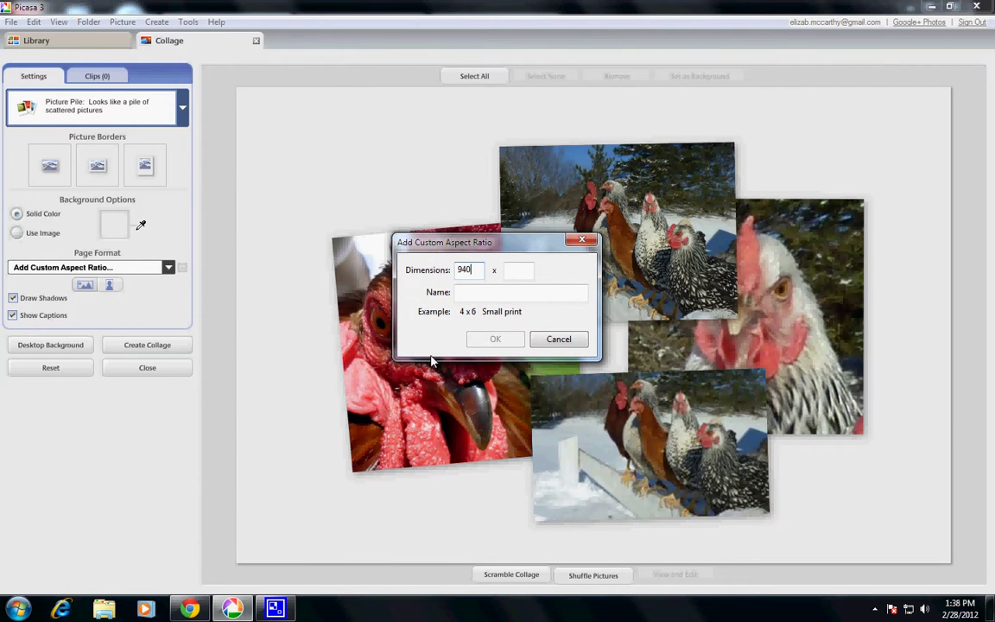
# Step: Enter 198 as the height, name the 940 × 198 format chickenWPBanner, and confirm
pyautogui.click(516, 270)
pyautogui.write('198')
pyautogui.click(501, 292)
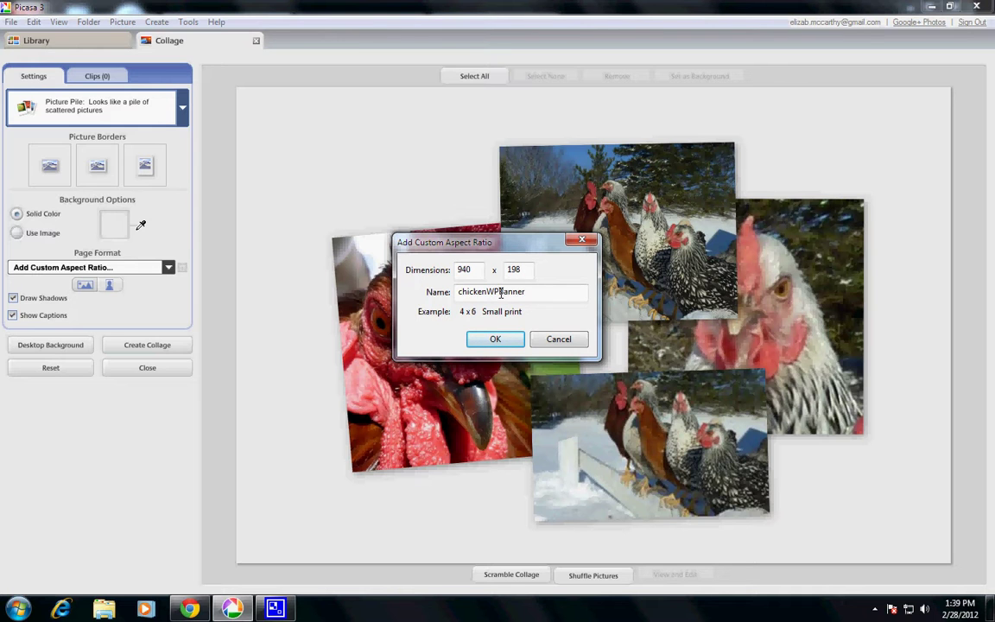
pyautogui.click(506, 340)
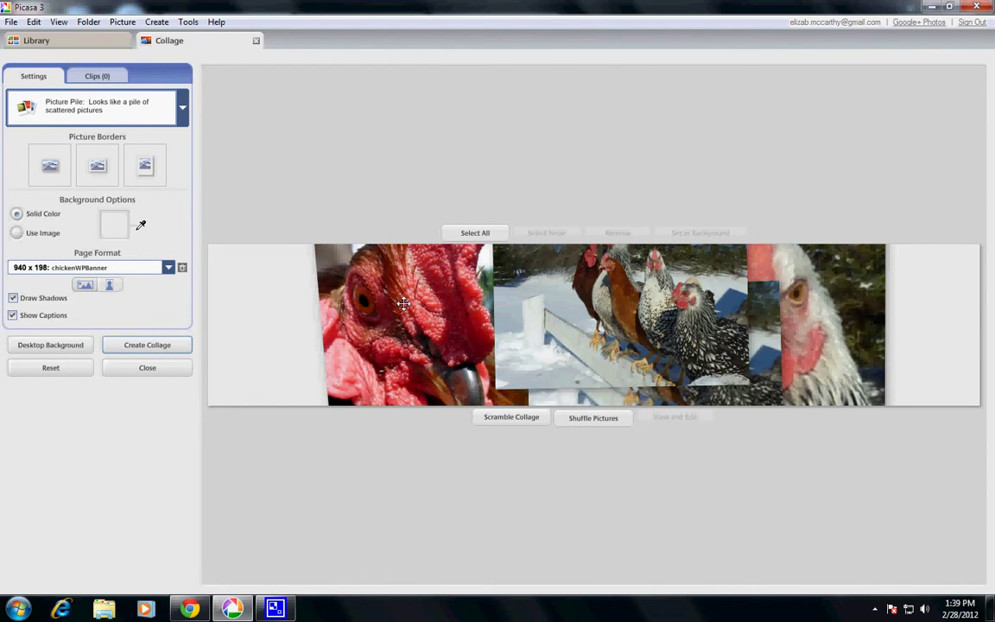
# Step: Move the rooster photo to the banner's left end with the chicken group beside it
pyautogui.moveTo(402, 304); pyautogui.dragTo(358, 322)
pyautogui.click(386, 337)
pyautogui.moveTo(296, 335); pyautogui.dragTo(312, 337)
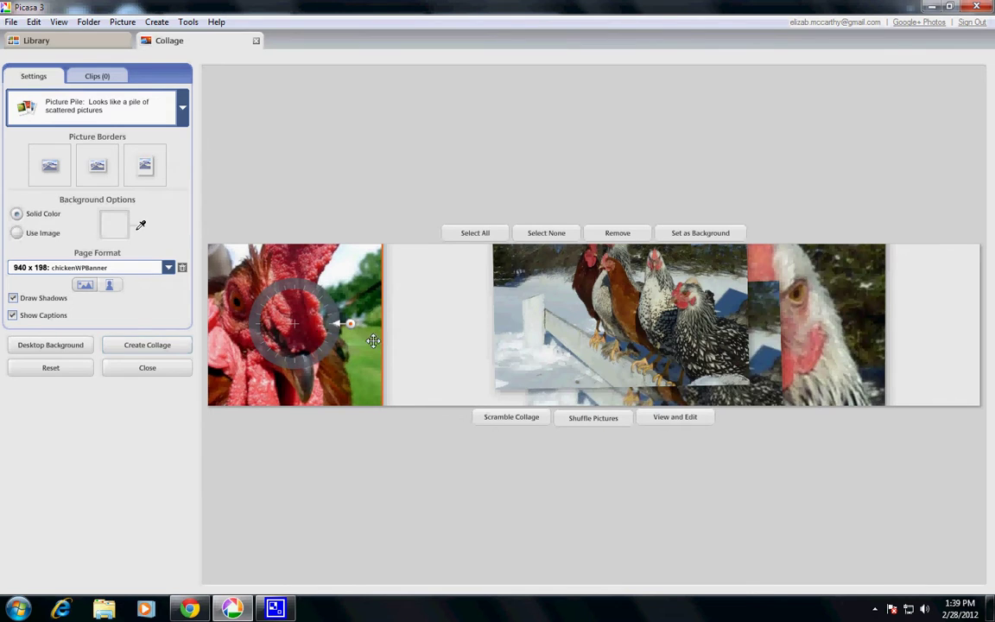
pyautogui.moveTo(538, 340); pyautogui.dragTo(428, 341)
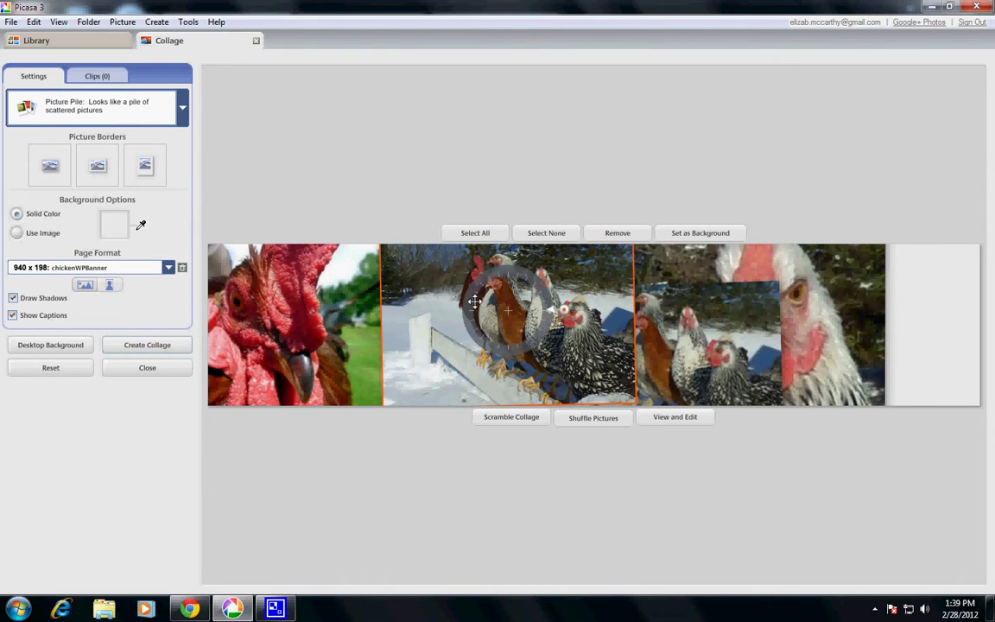
# Step: Reposition and resize the right-hand photos, placing the hen close-up at the banner's right end
pyautogui.doubleClick(855, 9)
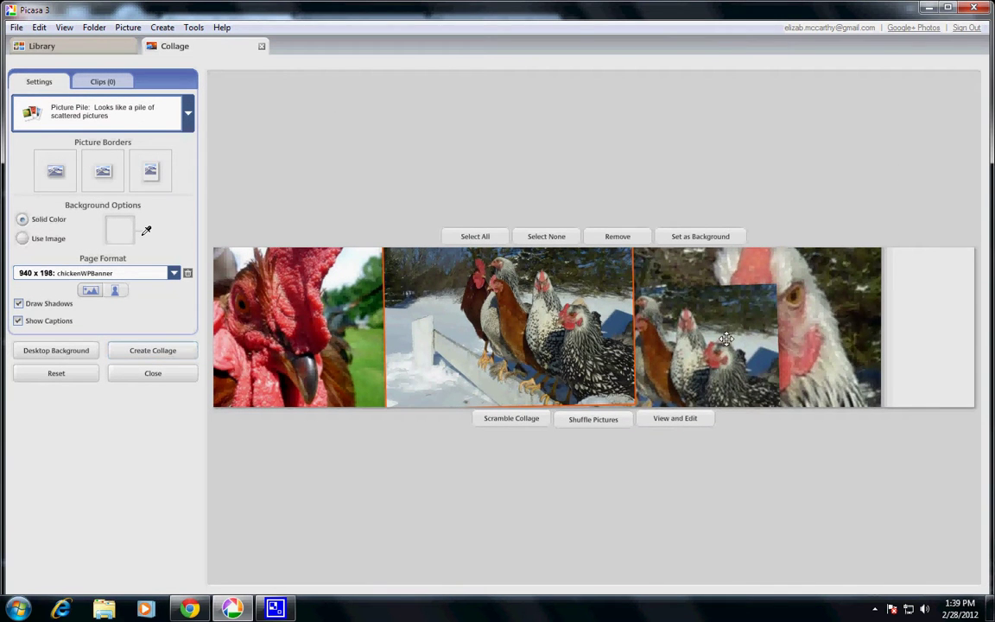
pyautogui.moveTo(691, 295); pyautogui.dragTo(808, 324)
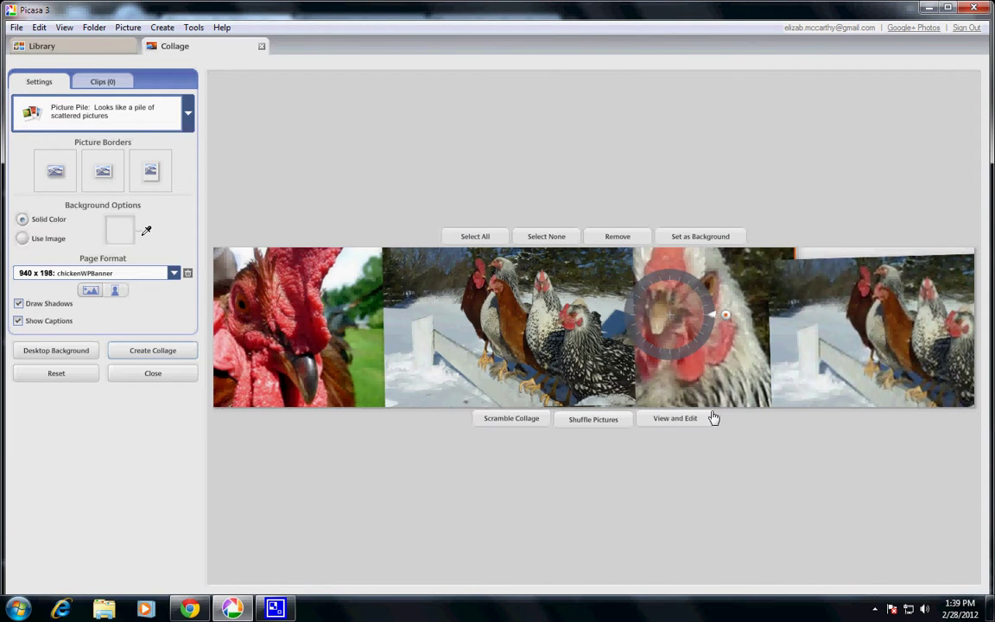
pyautogui.click(820, 347)
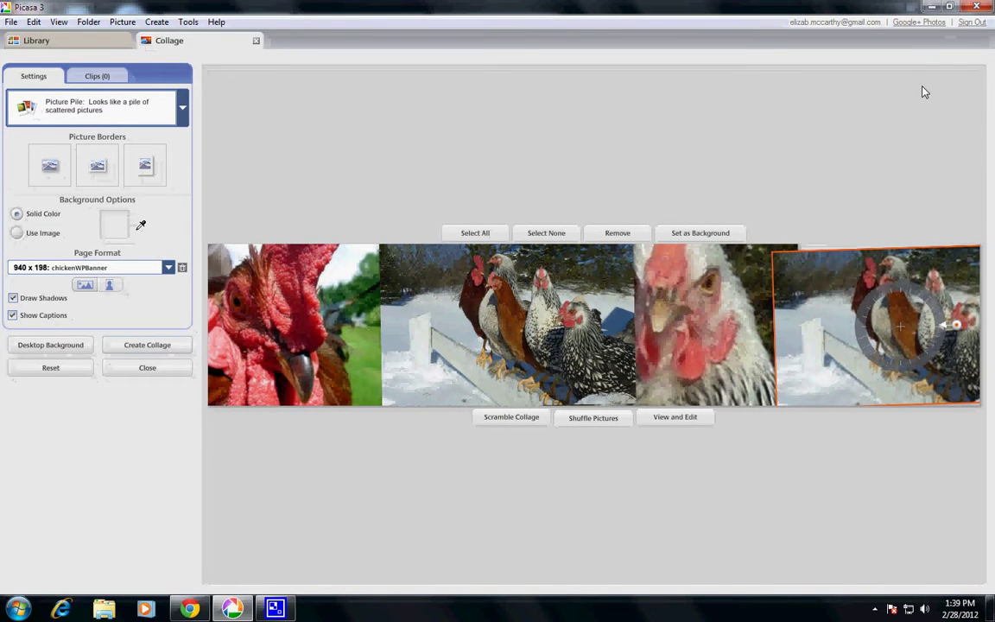
pyautogui.doubleClick(865, 15)
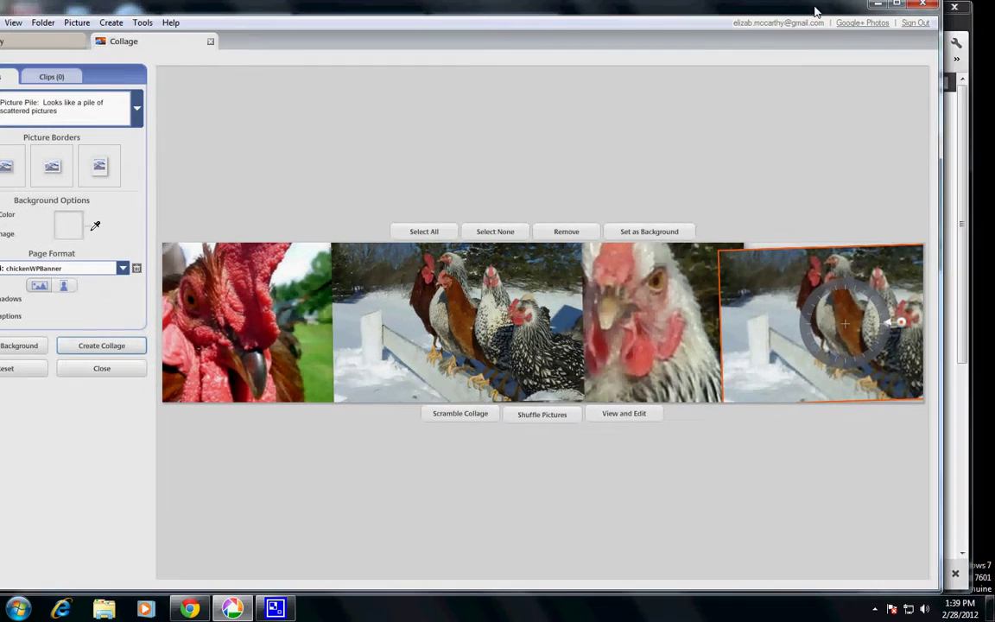
pyautogui.moveTo(815, 10); pyautogui.dragTo(814, 16)
pyautogui.moveTo(877, 304); pyautogui.dragTo(822, 315)
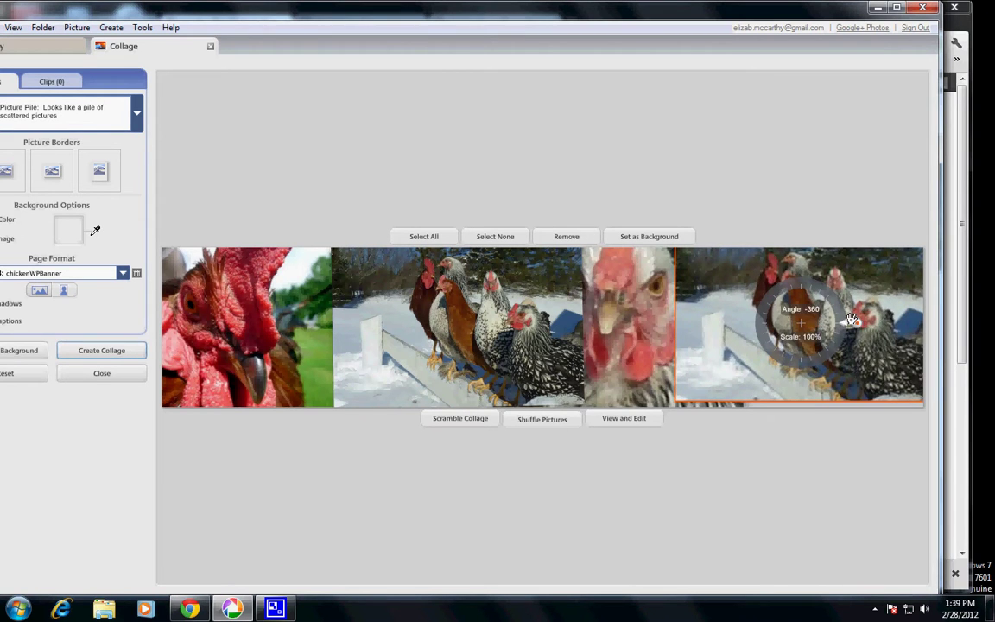
pyautogui.moveTo(813, 343); pyautogui.dragTo(868, 330)
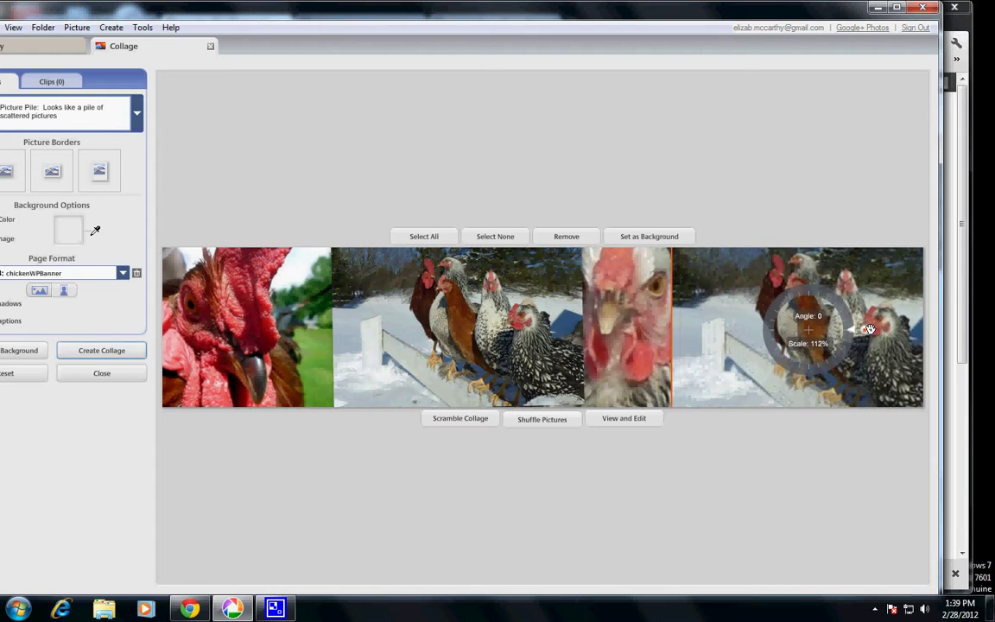
pyautogui.moveTo(637, 326)
pyautogui.mouseDown()
pyautogui.moveTo(708, 355)
pyautogui.moveTo(593, 361)
pyautogui.moveTo(803, 346)
pyautogui.moveTo(738, 334)
pyautogui.moveTo(778, 333)
pyautogui.moveTo(746, 328)
pyautogui.moveTo(703, 342)
pyautogui.moveTo(656, 324)
pyautogui.mouseUp()
# Step: Shift the rooster right to leave blank space at left, bring it to top and straighten it
pyautogui.click(645, 320)
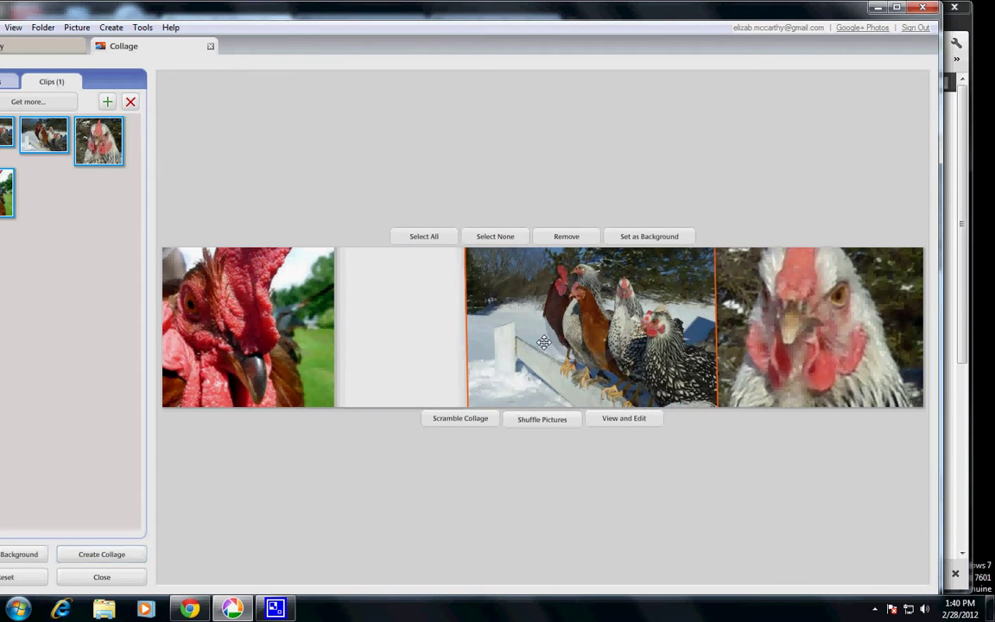
pyautogui.moveTo(299, 345); pyautogui.dragTo(466, 326)
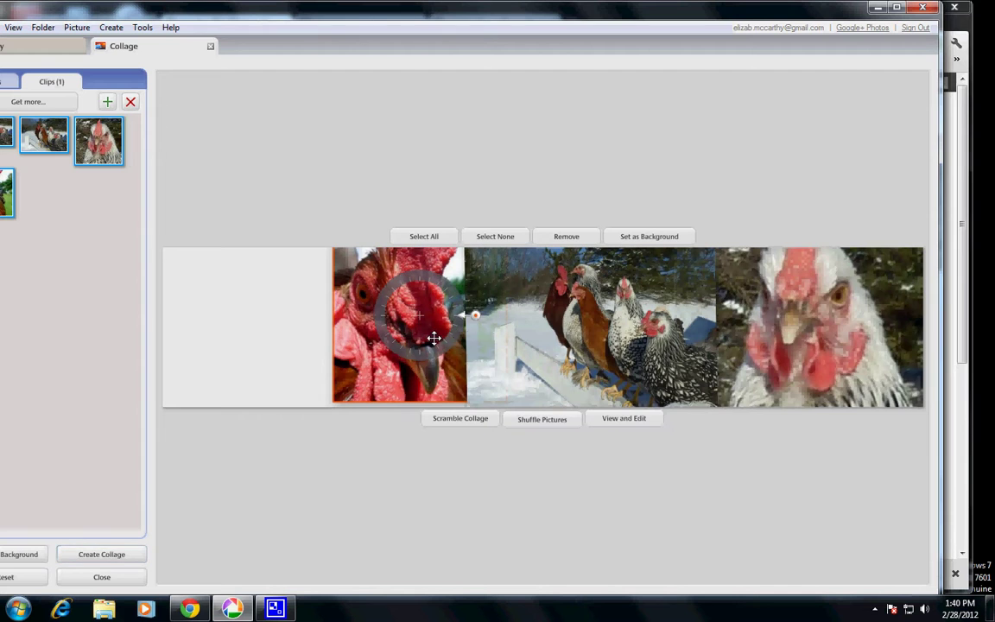
pyautogui.rightClick(399, 330)
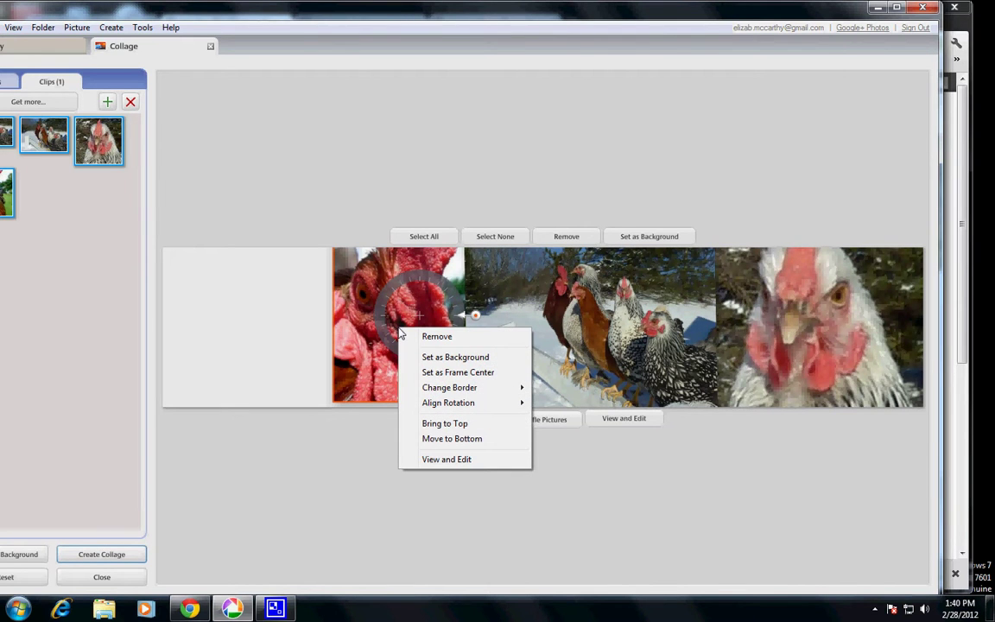
pyautogui.click(449, 423)
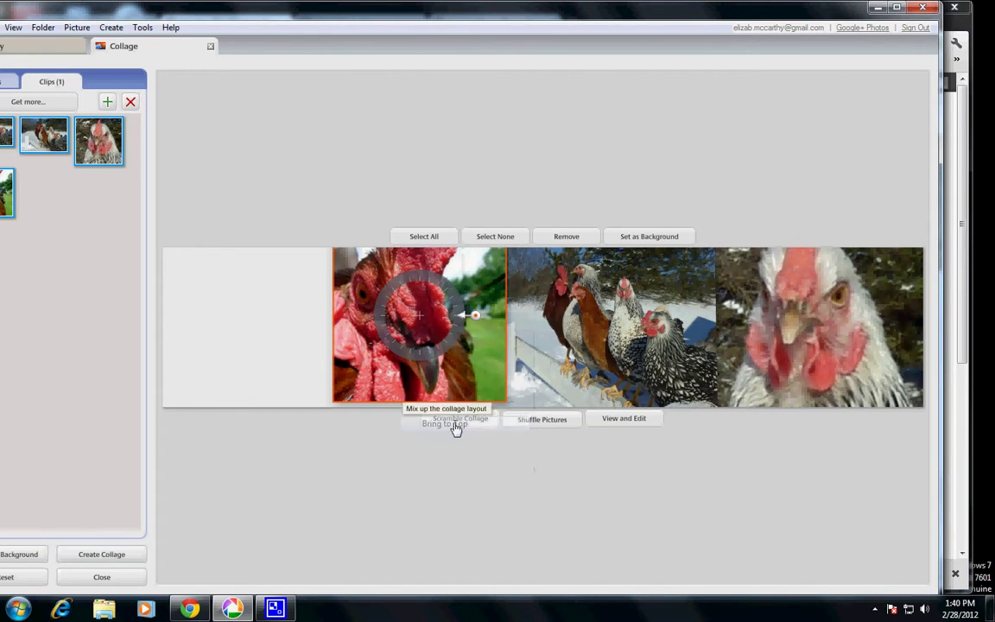
pyautogui.moveTo(473, 316); pyautogui.dragTo(457, 352)
# Step: Shrink the hen close-up to 88% and maximize the Picasa window
pyautogui.click(800, 326)
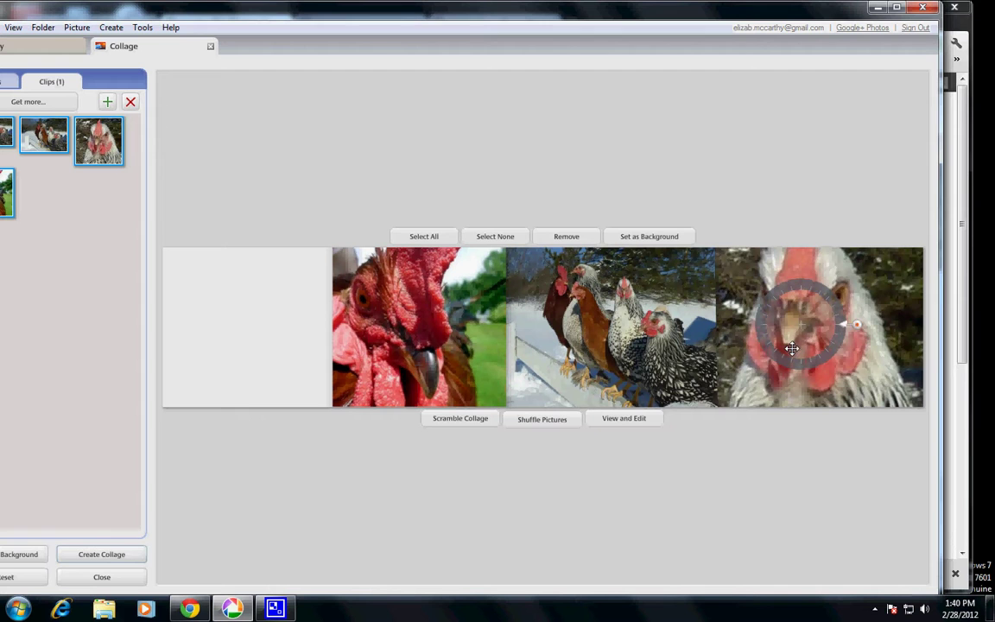
pyautogui.moveTo(855, 326)
pyautogui.mouseDown()
pyautogui.moveTo(867, 324)
pyautogui.moveTo(812, 332)
pyautogui.moveTo(861, 342)
pyautogui.mouseUp()
pyautogui.click(596, 324)
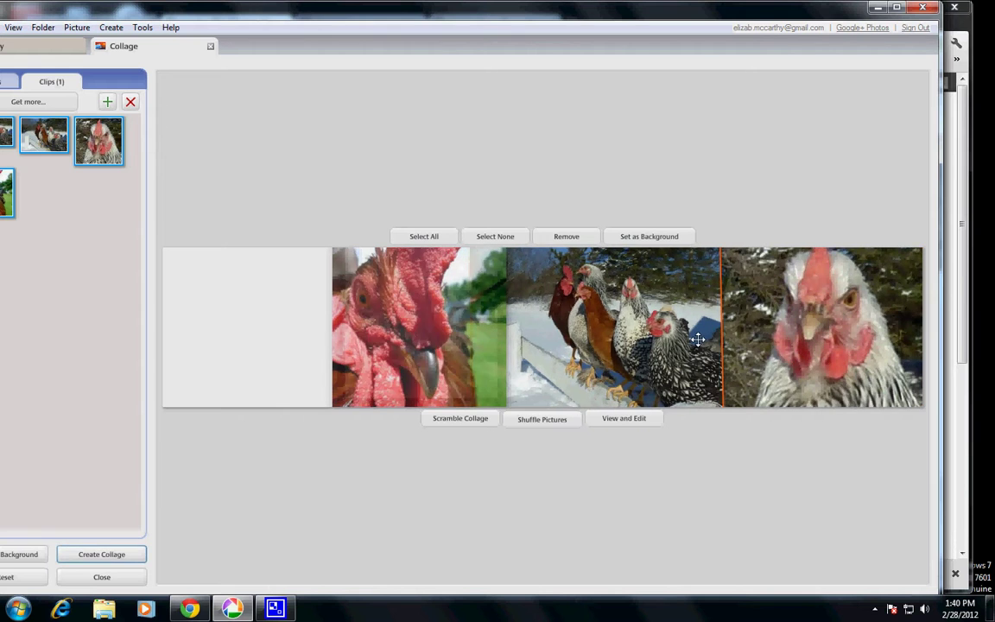
pyautogui.click(497, 351)
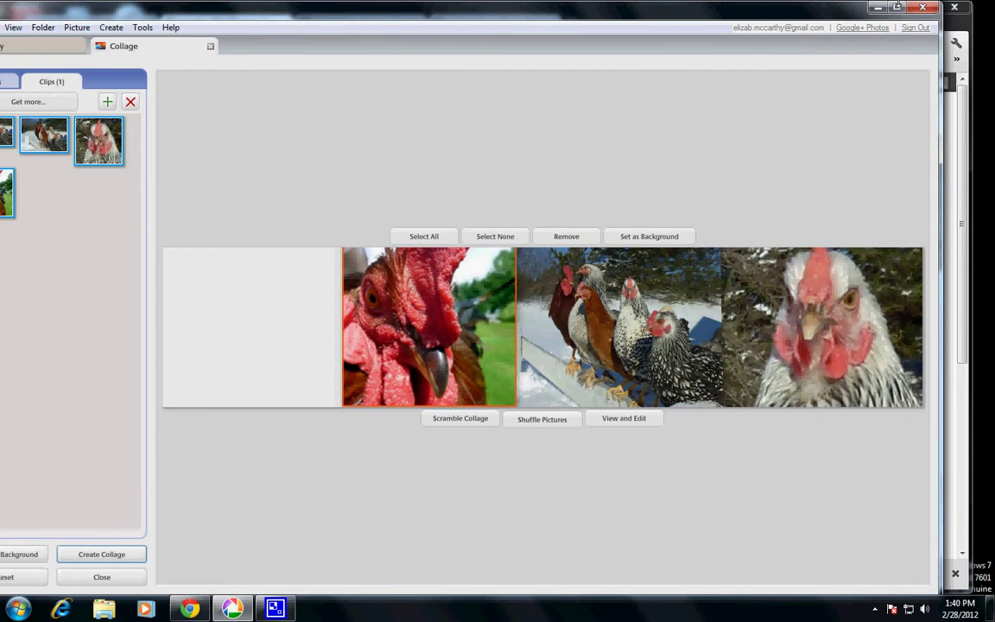
pyautogui.doubleClick(807, 8)
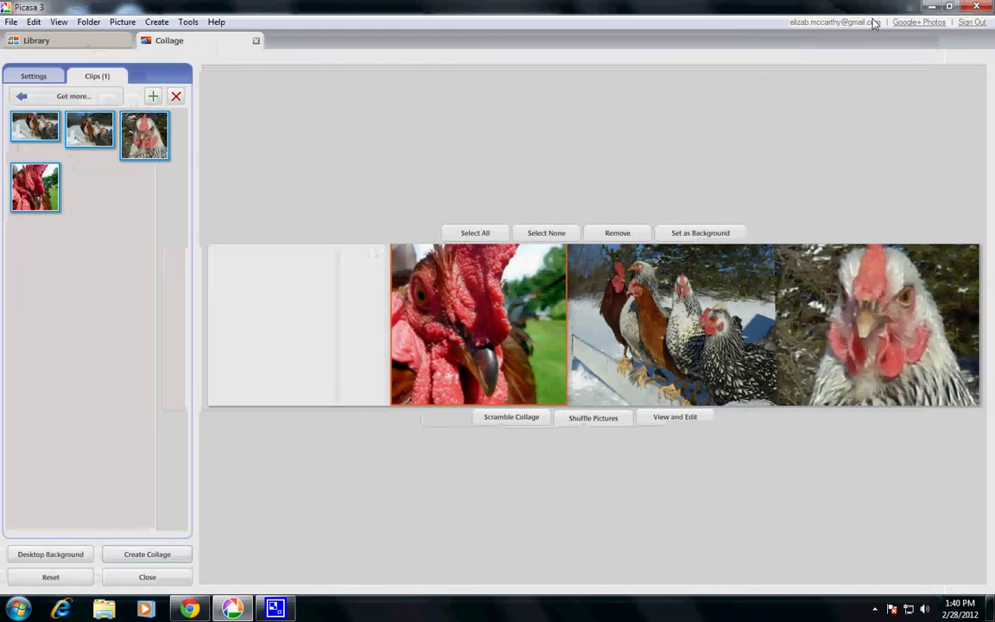
# Step: Set a solid background colour sampled with the eyedropper from the rooster's pink comb
pyautogui.click(38, 79)
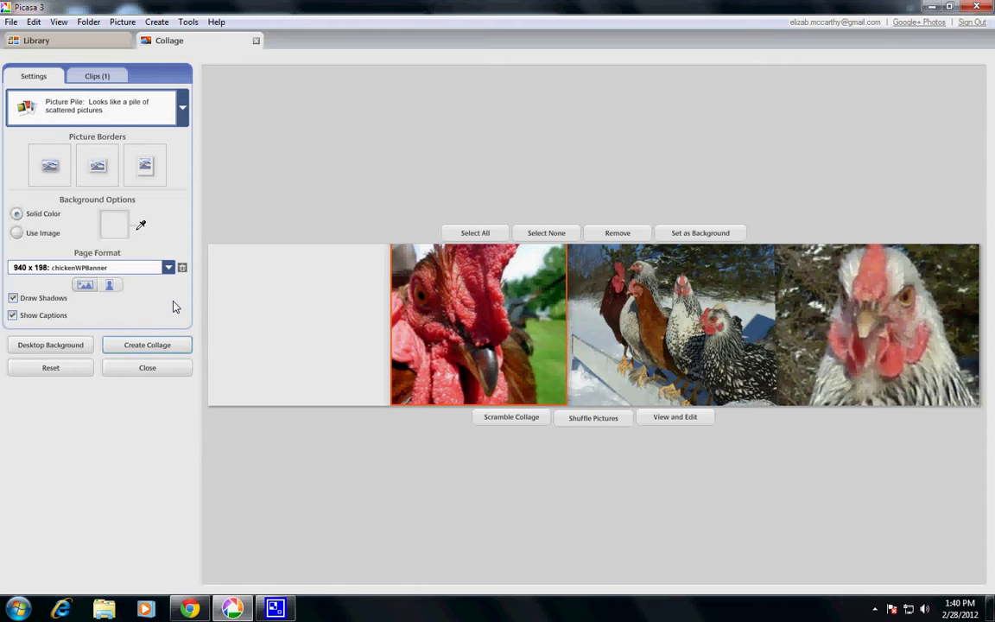
pyautogui.moveTo(447, 337)
pyautogui.click(121, 222)
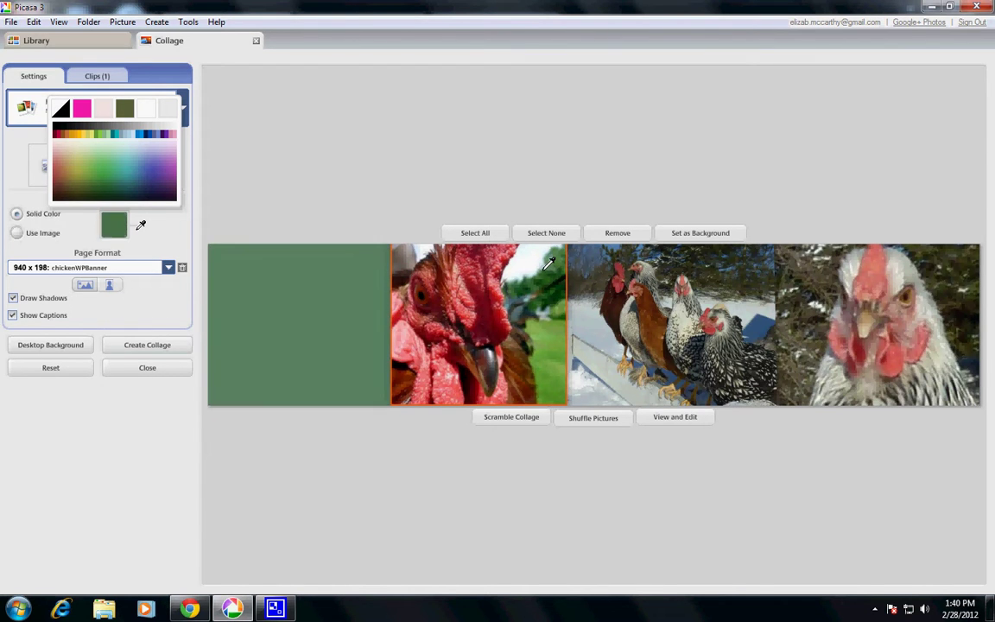
pyautogui.click(462, 266)
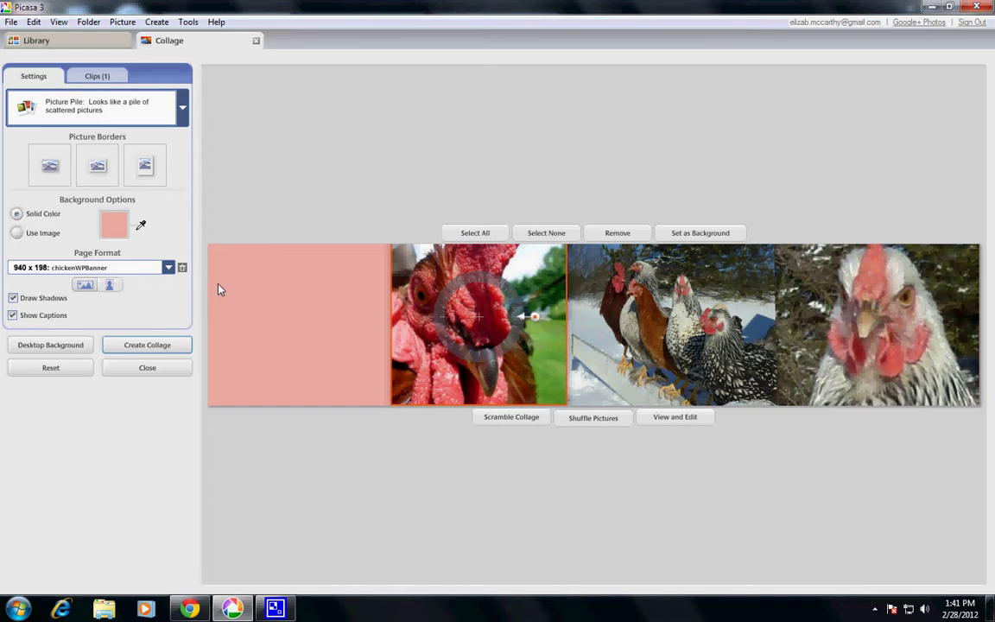
# Step: Give all the collage photos thin white borders
pyautogui.click(95, 169)
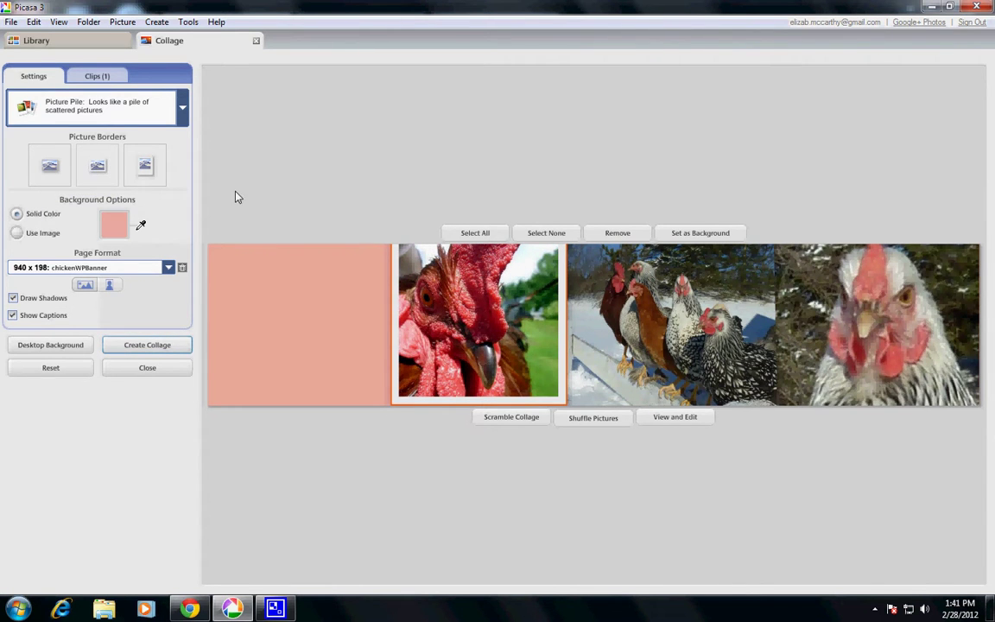
pyautogui.click(350, 326)
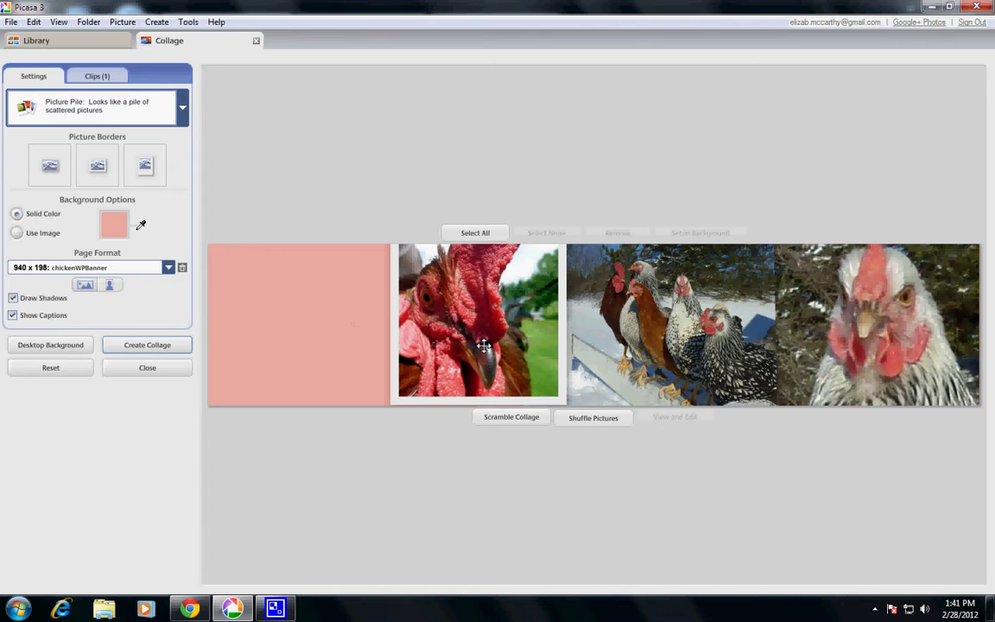
pyautogui.click(484, 346)
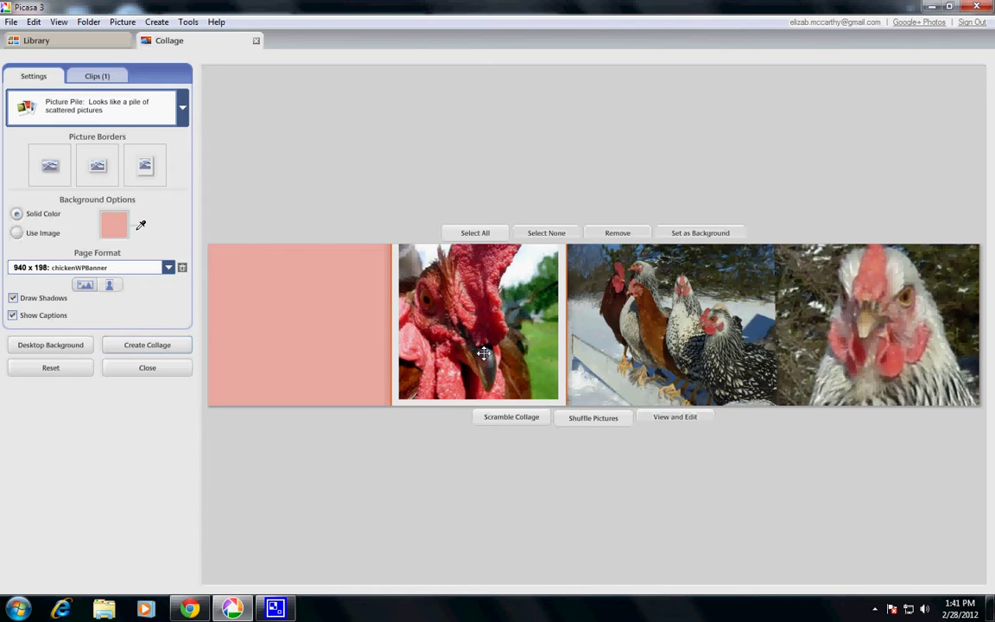
pyautogui.click(228, 316)
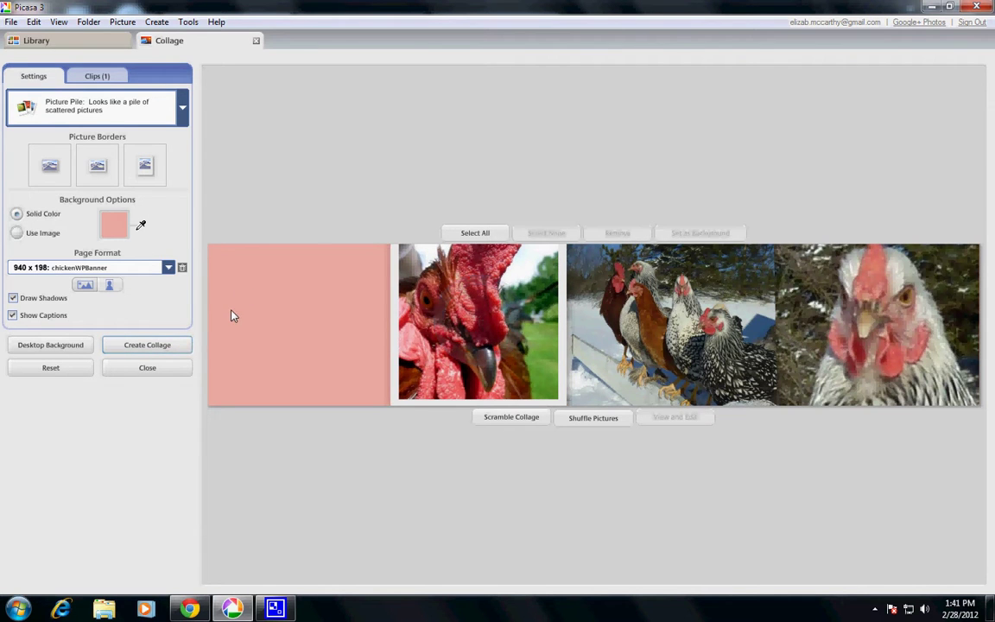
pyautogui.click(97, 181)
# Step: Resize the snowy chickens, scale the rooster to 76% and hen to 81%, and push them right
pyautogui.click(627, 332)
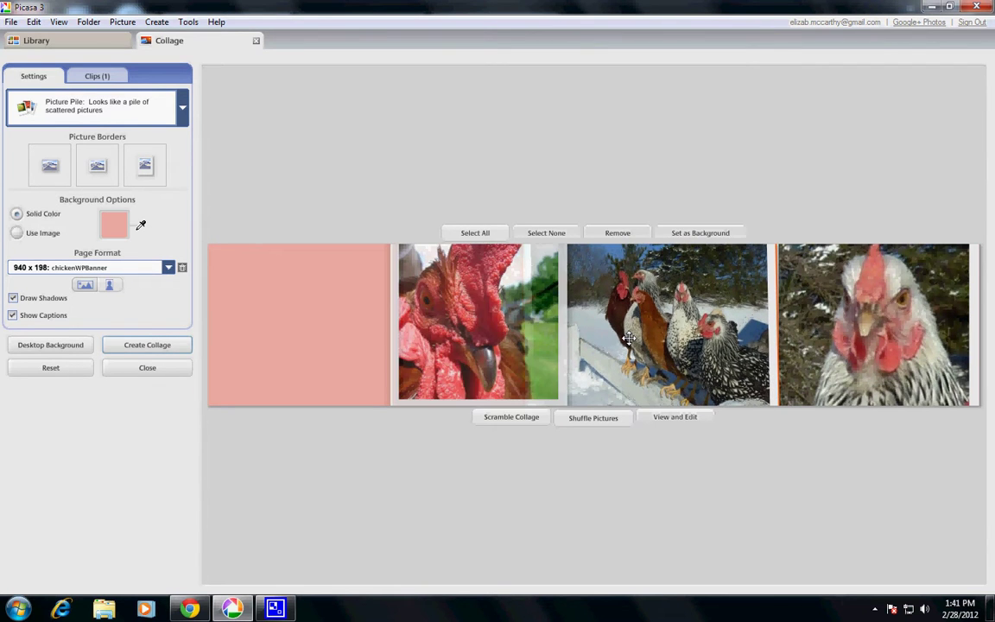
pyautogui.moveTo(714, 322); pyautogui.dragTo(687, 327)
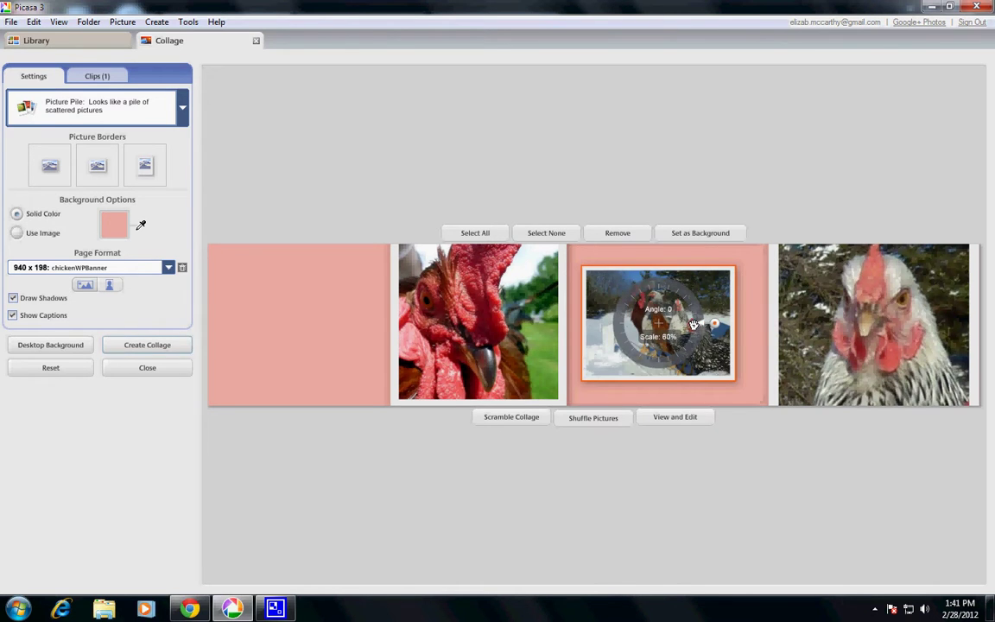
pyautogui.click(546, 333)
pyautogui.moveTo(524, 316)
pyautogui.mouseDown()
pyautogui.moveTo(508, 321)
pyautogui.moveTo(535, 319)
pyautogui.mouseUp()
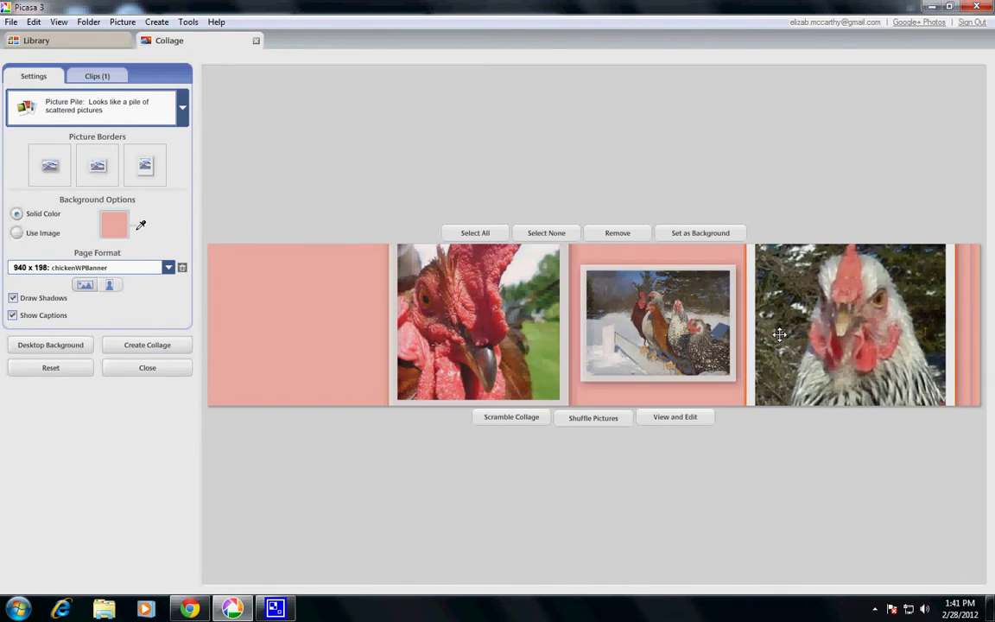
pyautogui.click(863, 324)
pyautogui.moveTo(914, 324); pyautogui.dragTo(887, 342)
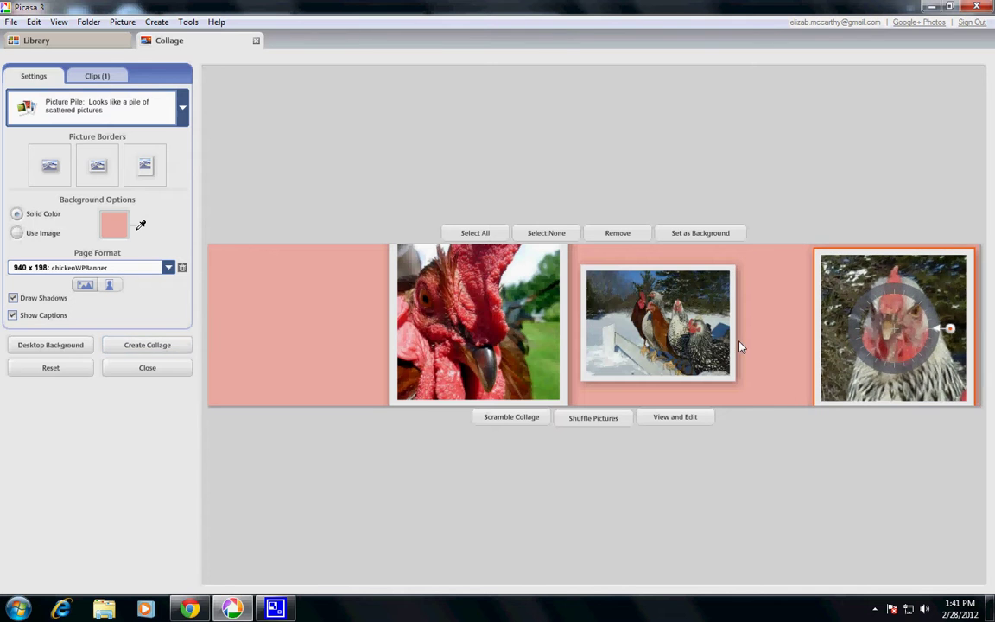
pyautogui.moveTo(712, 337); pyautogui.dragTo(786, 340)
pyautogui.moveTo(517, 321); pyautogui.dragTo(558, 325)
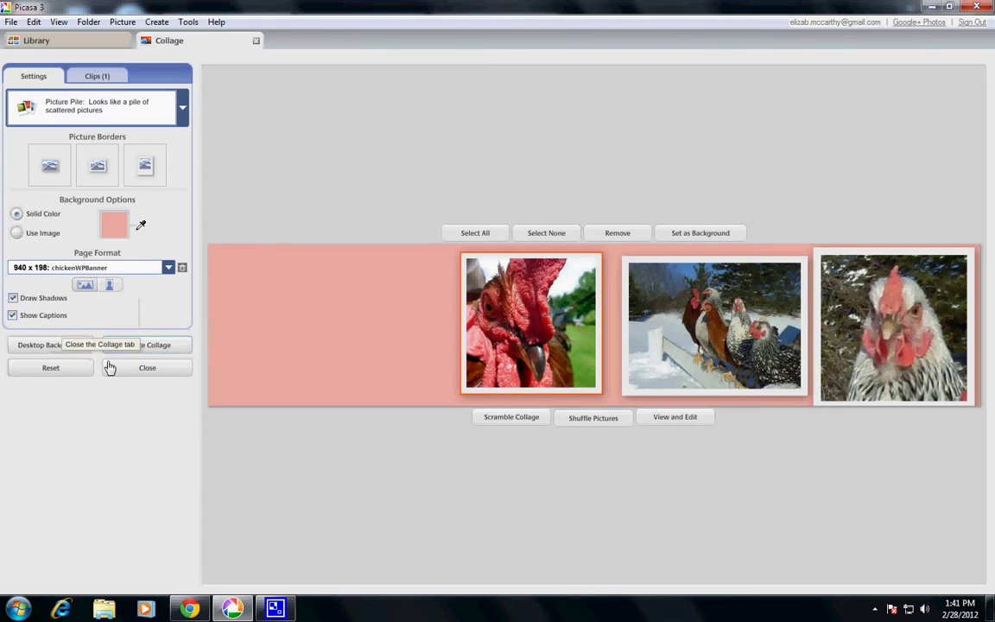
# Step: Keep the Picture Pile style and create the collage as chickenpics1.jpg, 5120 x 1078 pixels
pyautogui.click(97, 80)
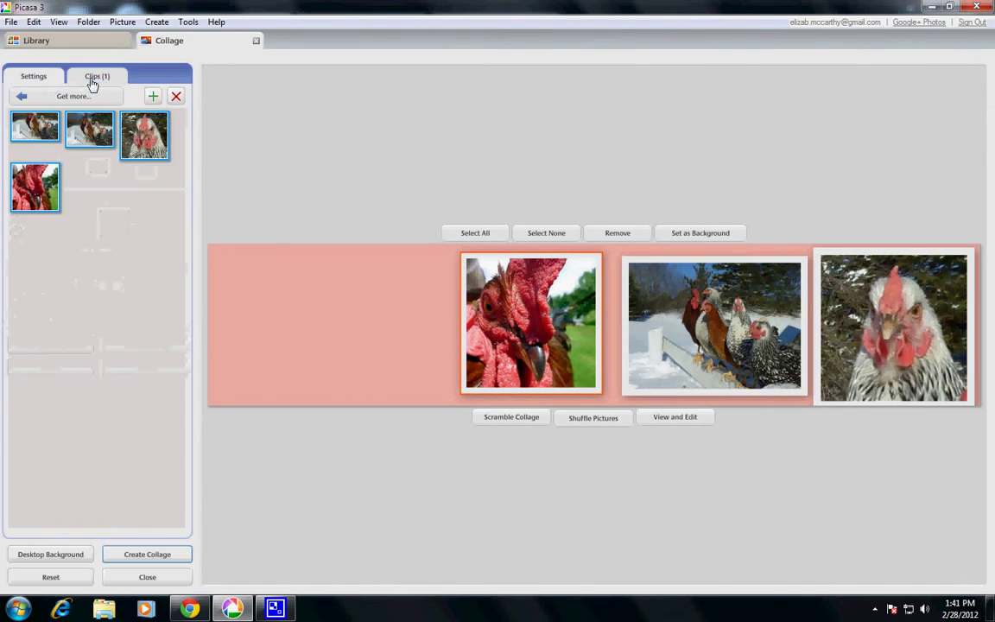
pyautogui.click(40, 79)
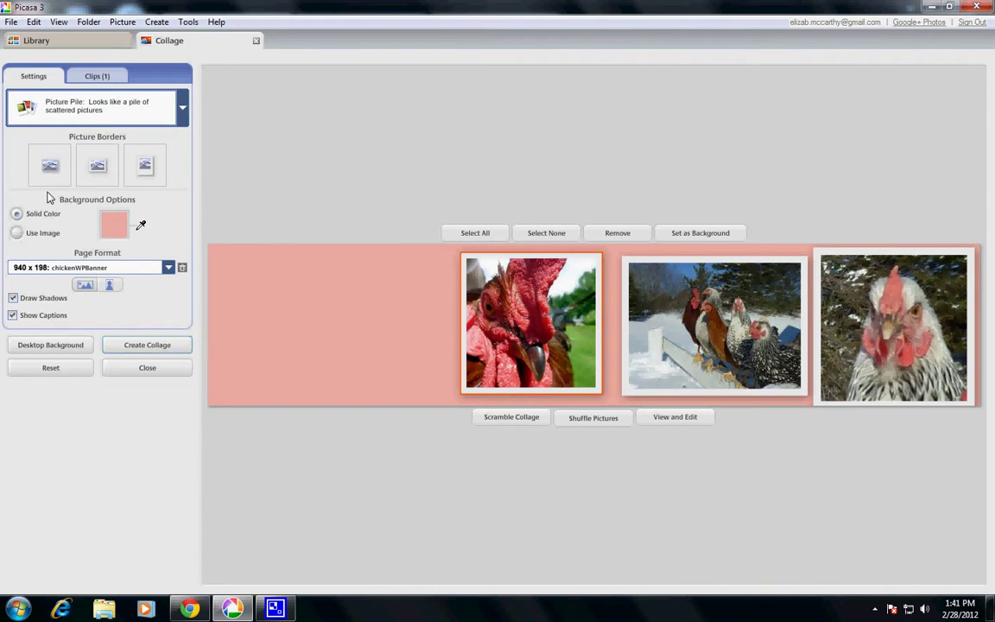
pyautogui.click(183, 107)
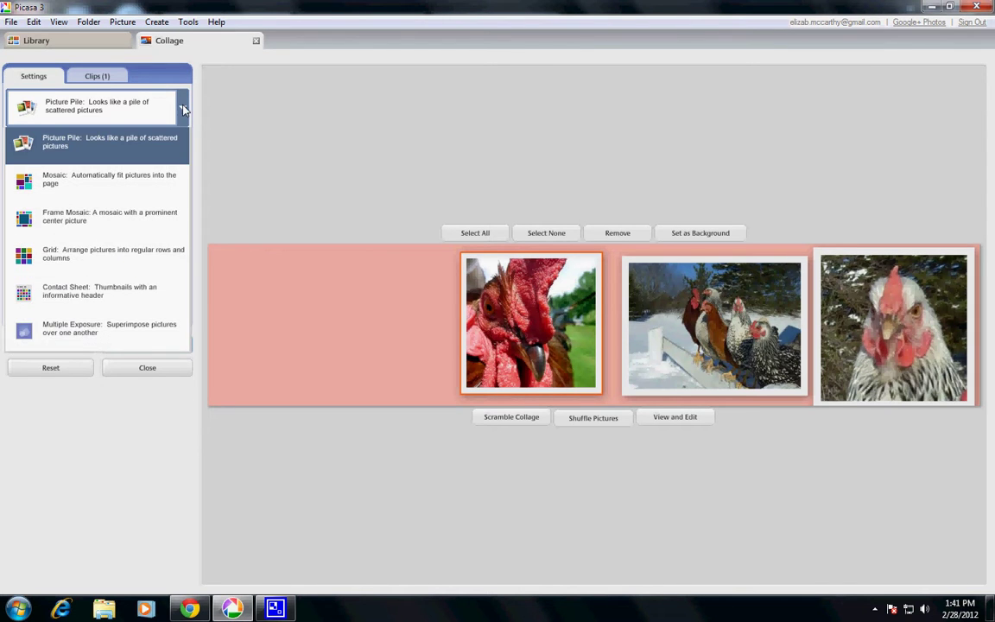
pyautogui.click(133, 138)
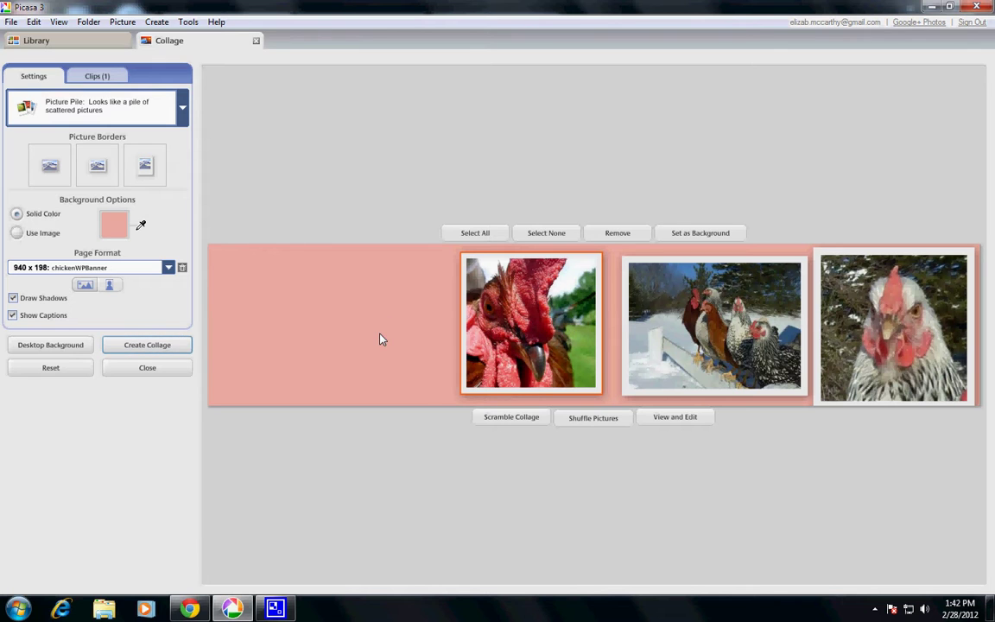
pyautogui.click(141, 350)
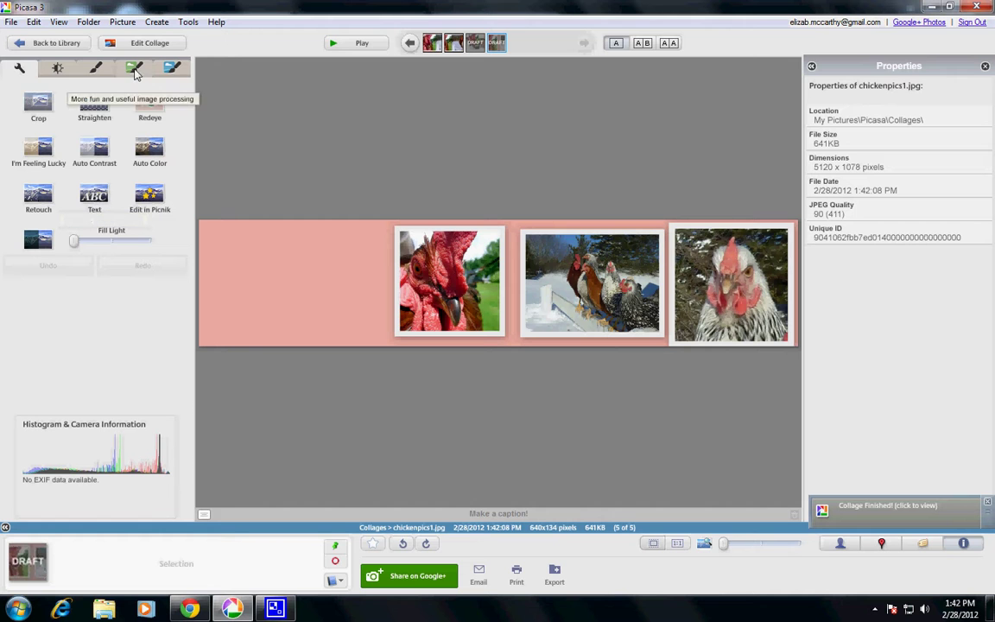
# Step: Preview the Lomo-ish effect with more edge blur and fade, then discard it
pyautogui.click(162, 69)
pyautogui.click(161, 71)
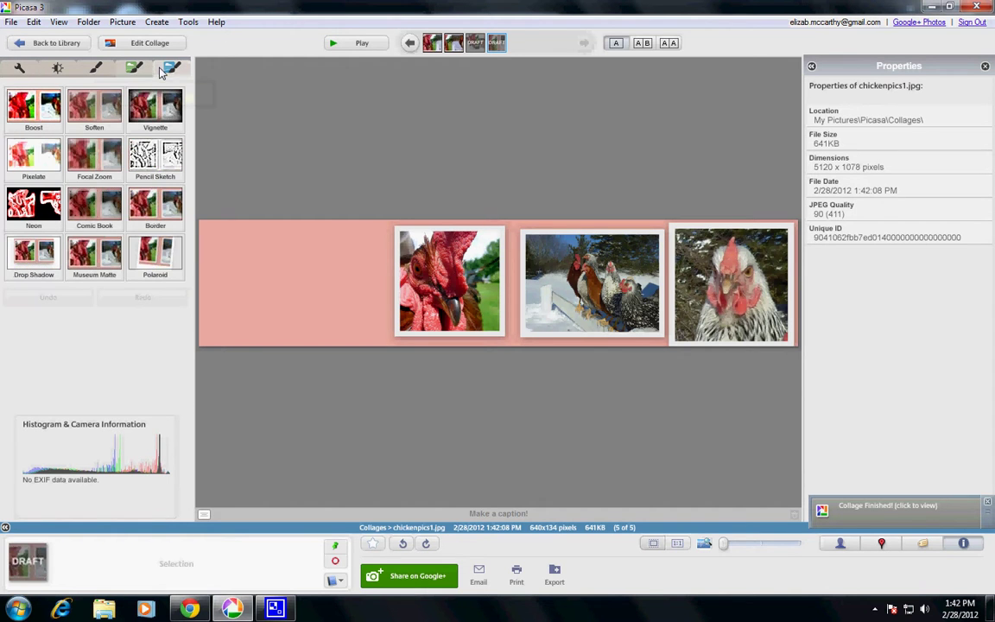
pyautogui.click(134, 72)
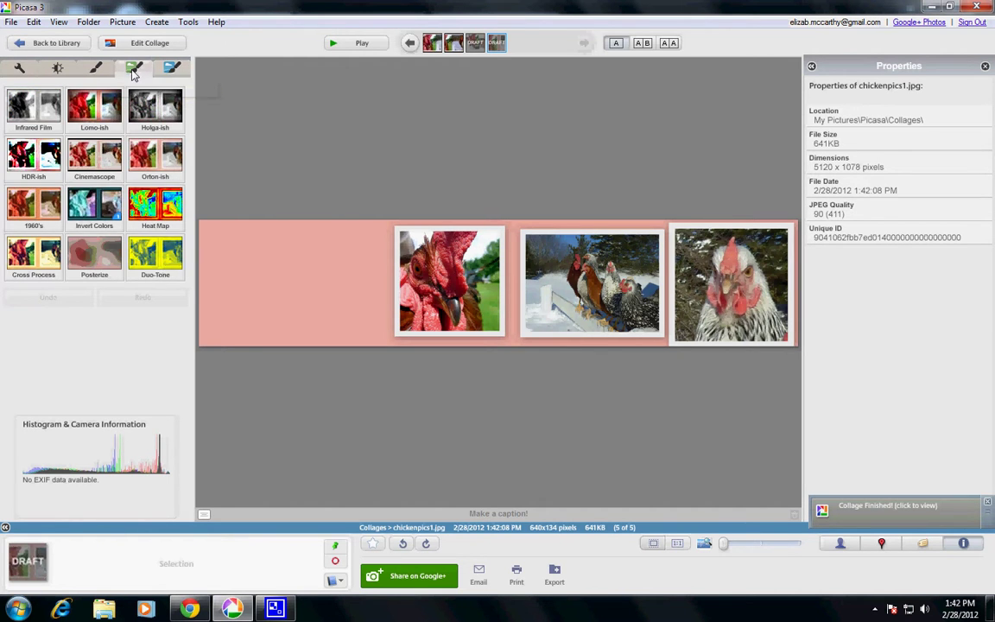
pyautogui.click(95, 118)
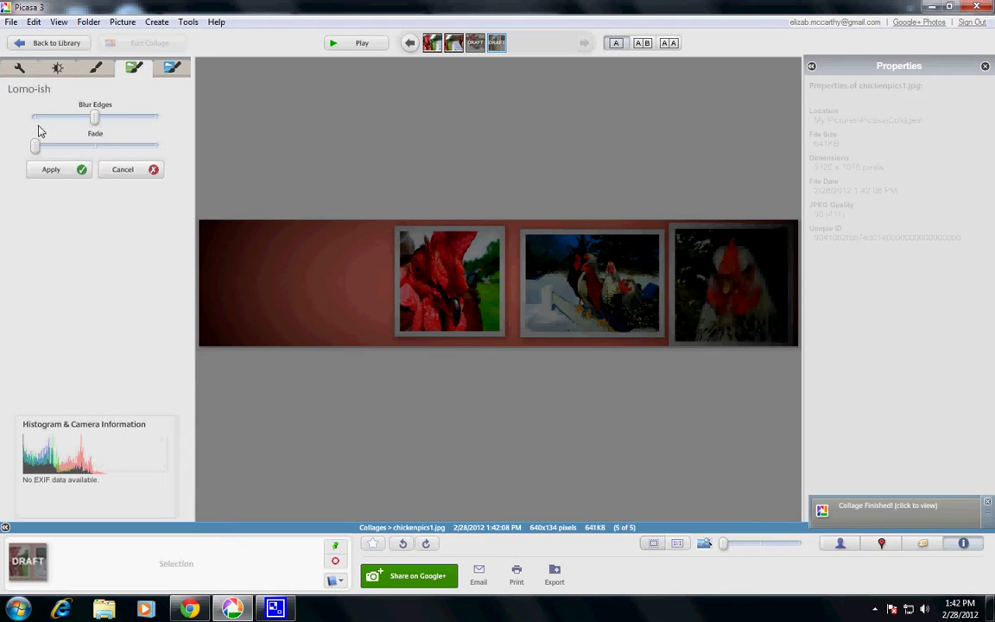
pyautogui.moveTo(49, 118); pyautogui.dragTo(126, 149)
pyautogui.click(95, 149)
pyautogui.click(131, 171)
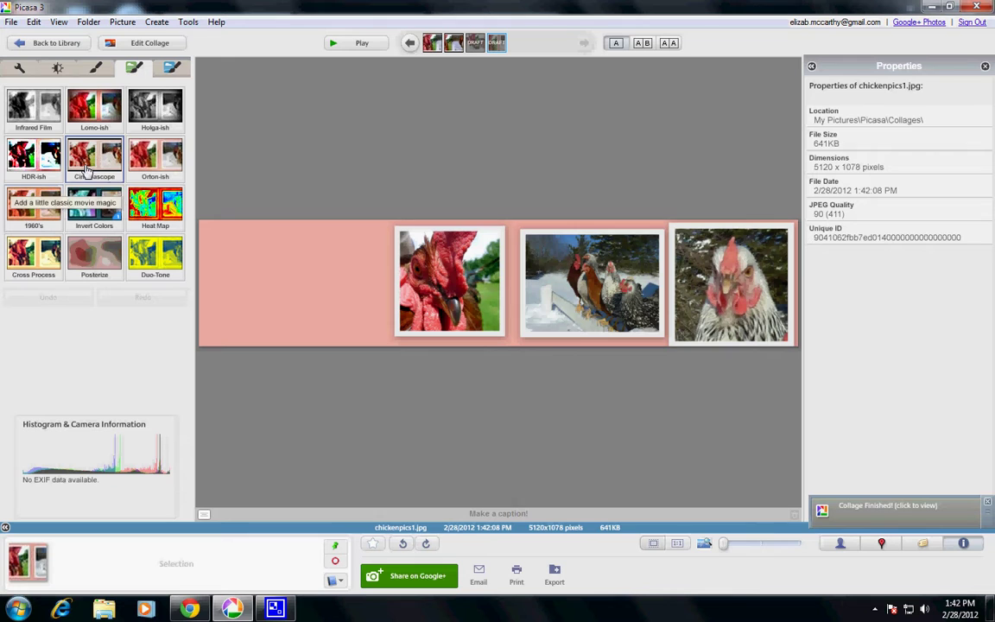
# Step: Try Cinemascope, Orton-ish and a weakened, faded HDR-ish effect, discarding each
pyautogui.click(104, 164)
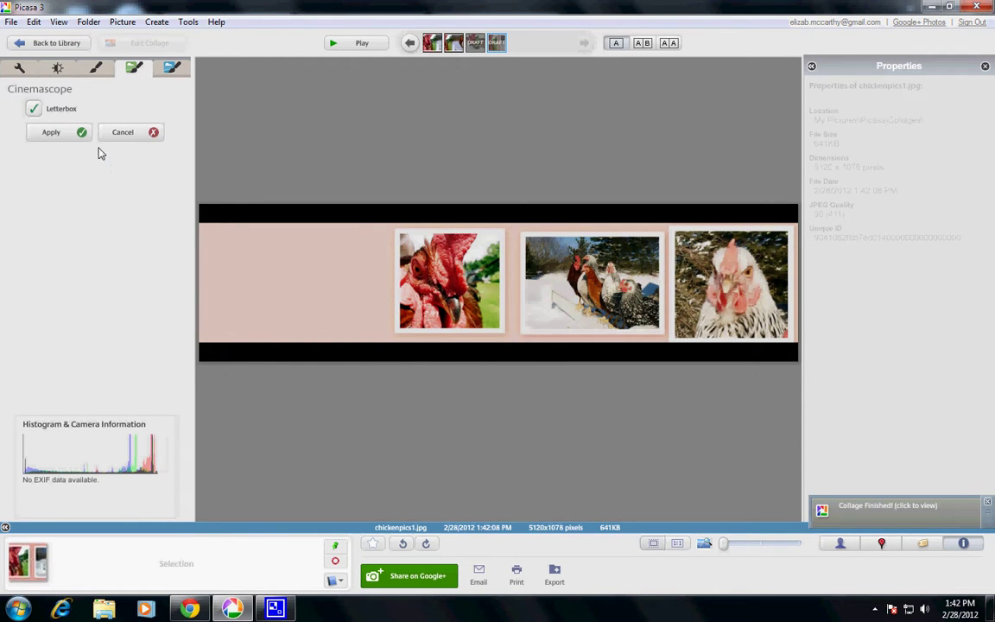
pyautogui.click(110, 129)
pyautogui.click(145, 164)
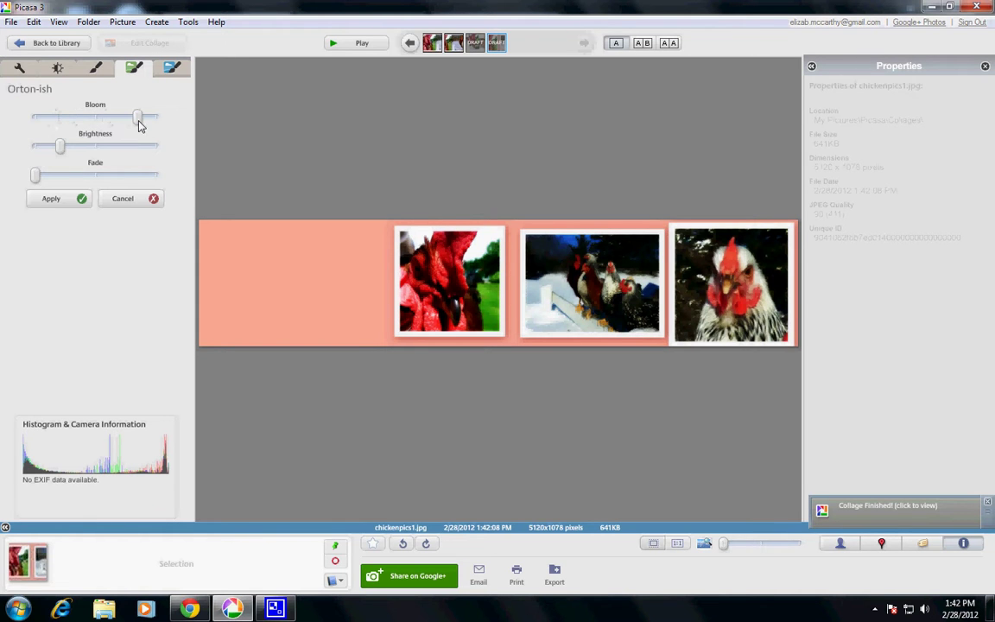
pyautogui.click(122, 199)
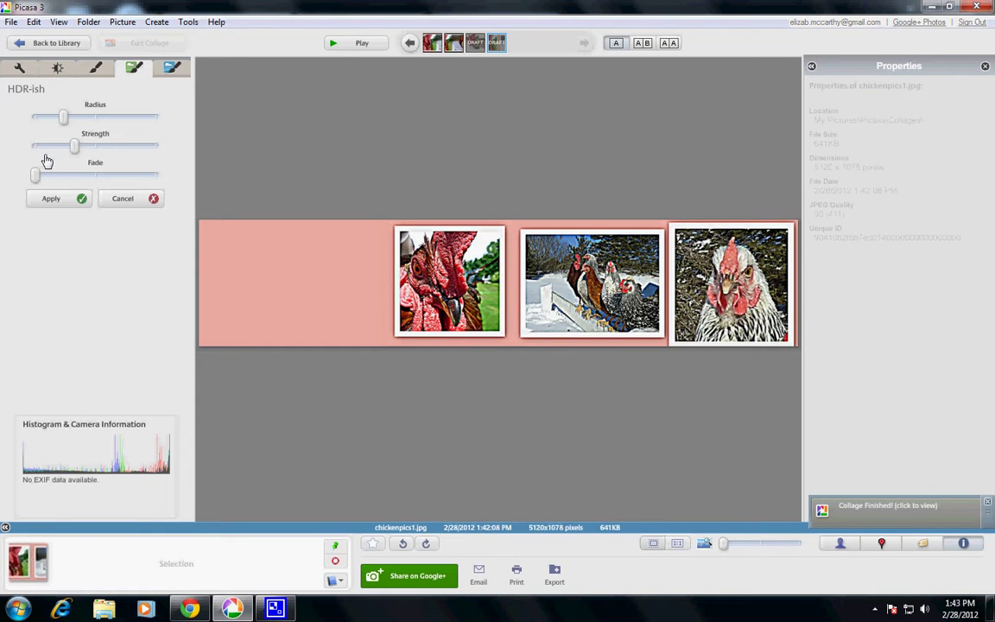
pyautogui.moveTo(74, 146); pyautogui.dragTo(151, 126)
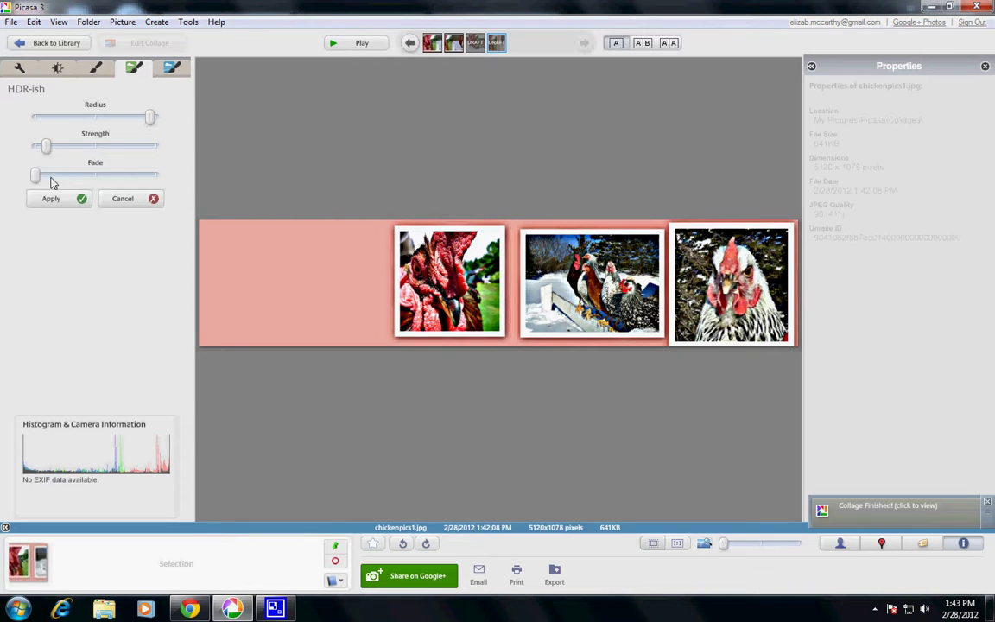
pyautogui.moveTo(36, 175); pyautogui.dragTo(60, 182)
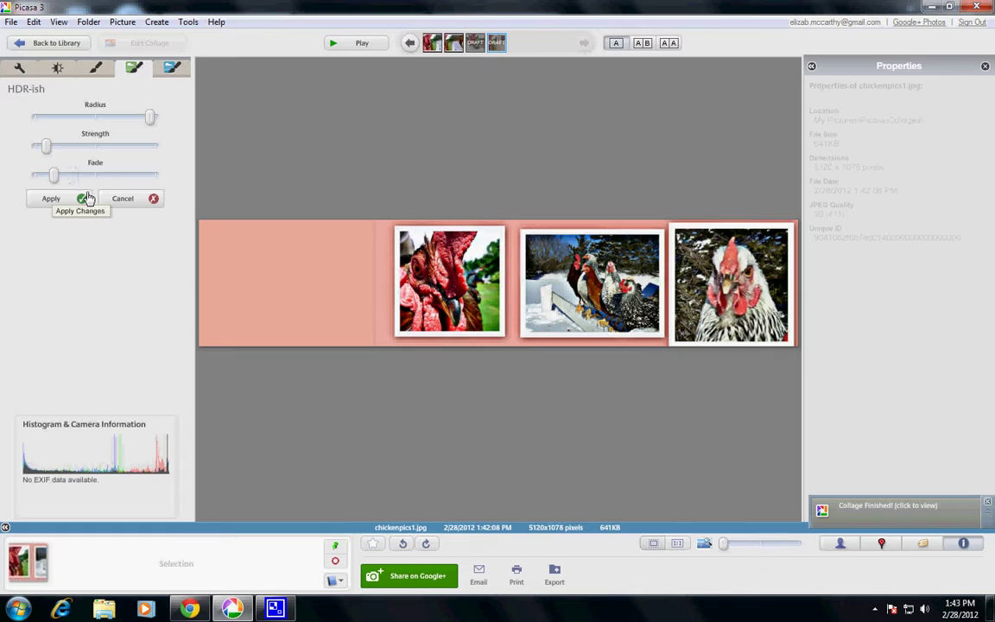
pyautogui.click(116, 202)
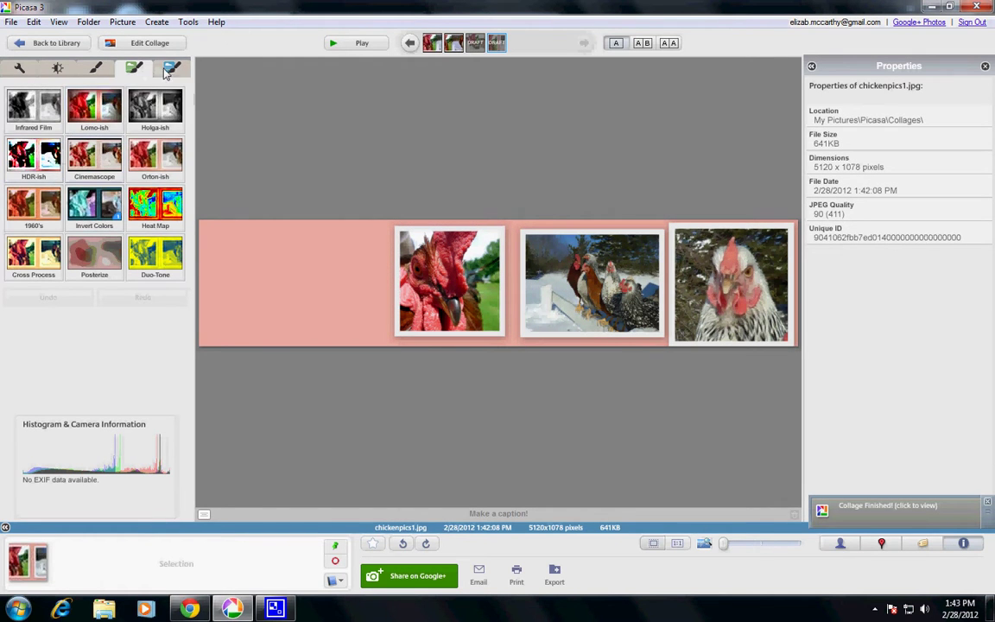
# Step: Apply the Boost effect at about half strength and confirm the change to the image
pyautogui.click(164, 67)
pyautogui.click(44, 107)
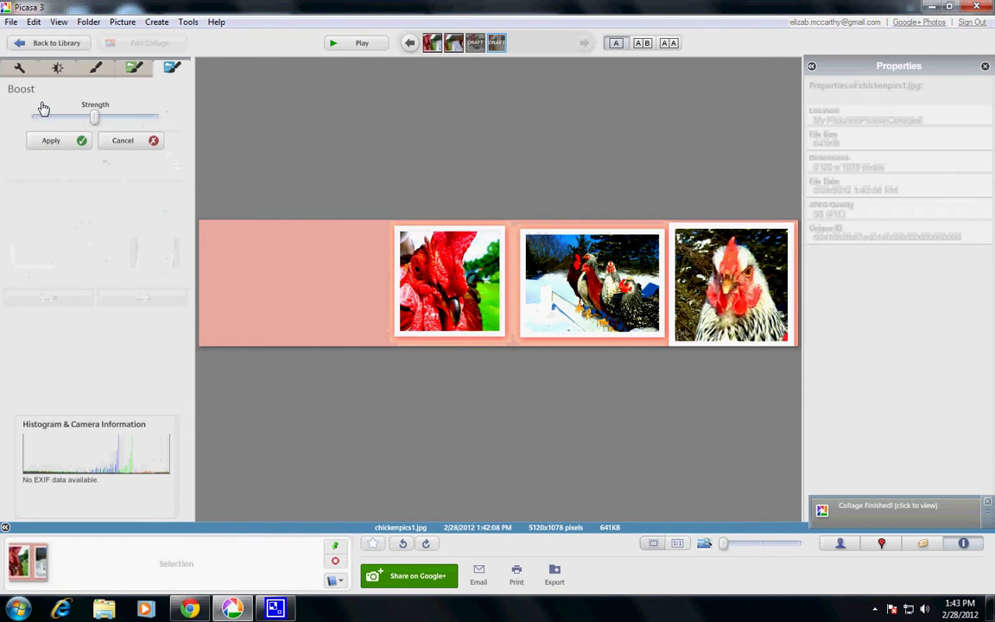
pyautogui.moveTo(91, 121); pyautogui.dragTo(48, 119)
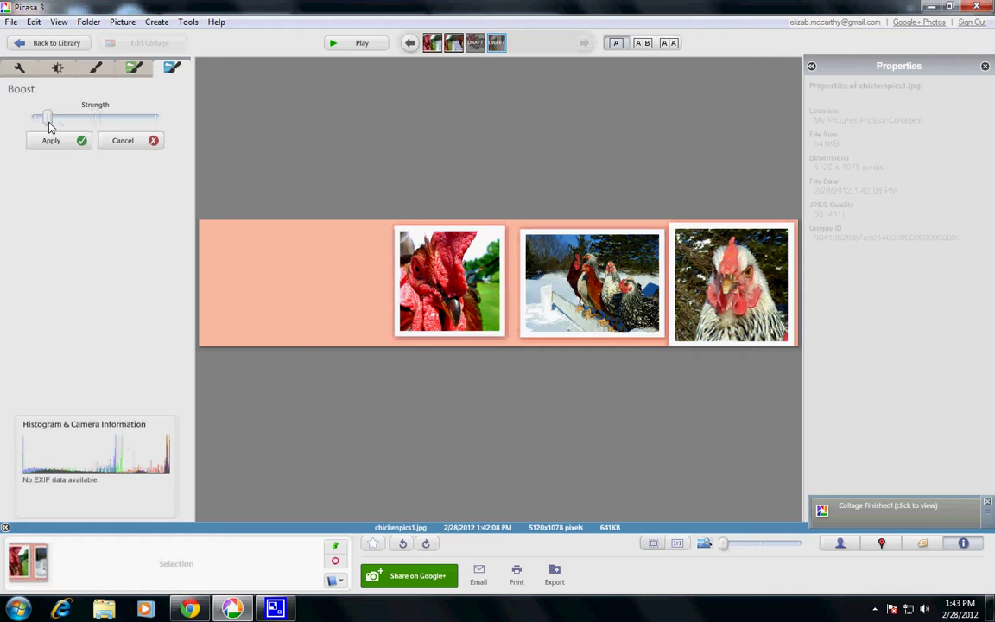
pyautogui.click(169, 69)
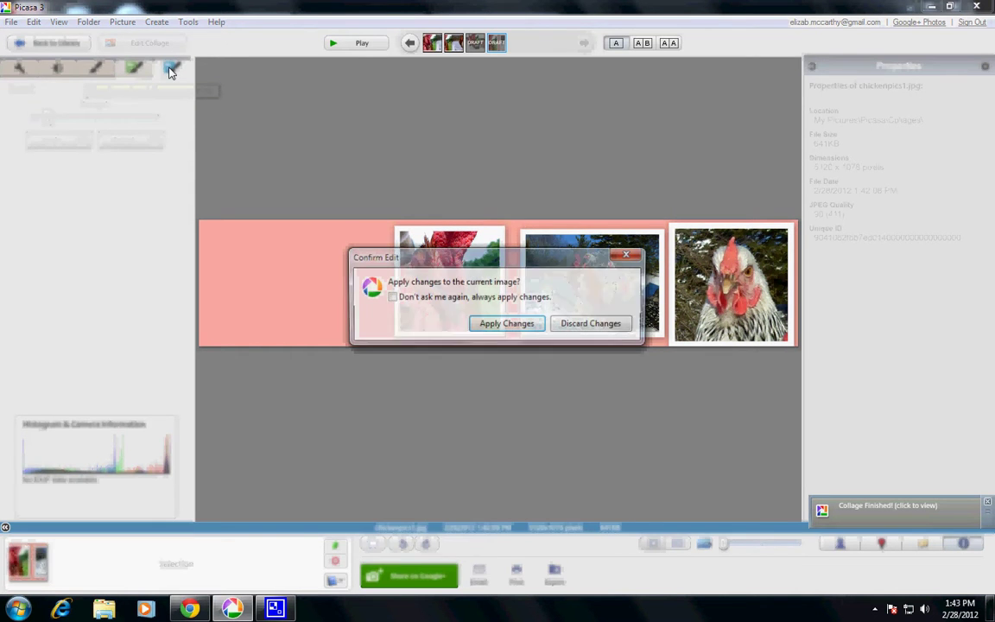
pyautogui.click(497, 326)
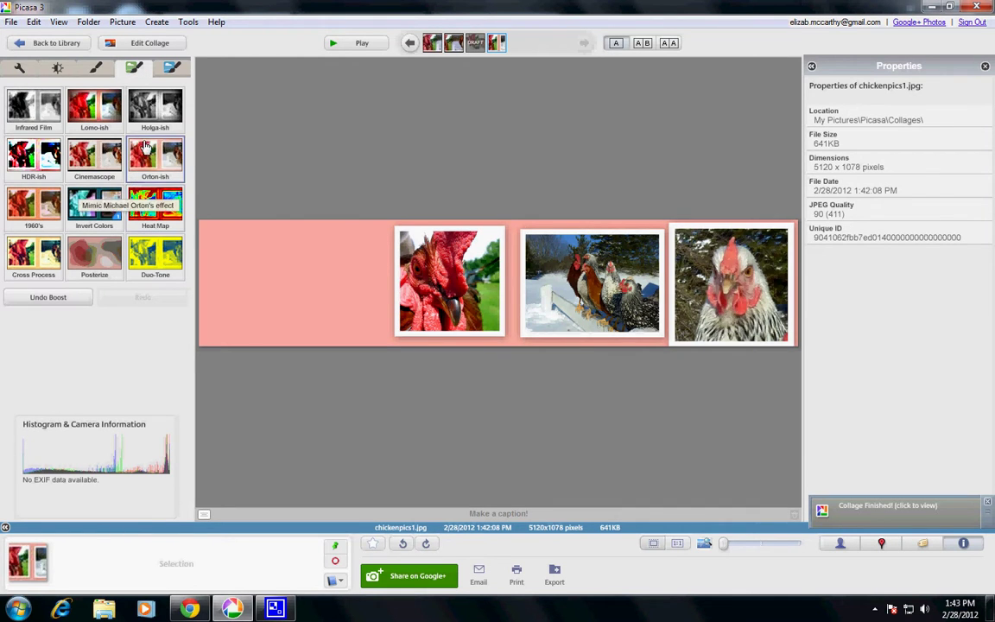
pyautogui.click(95, 69)
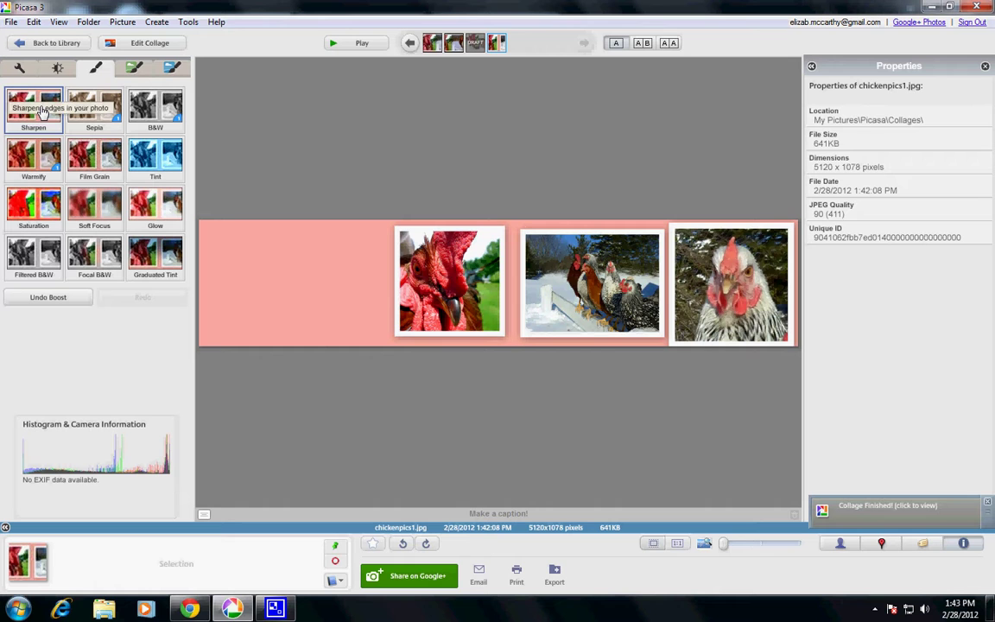
pyautogui.click(19, 67)
# Step: Start a text caption on the banner and pick a new text colour
pyautogui.click(96, 201)
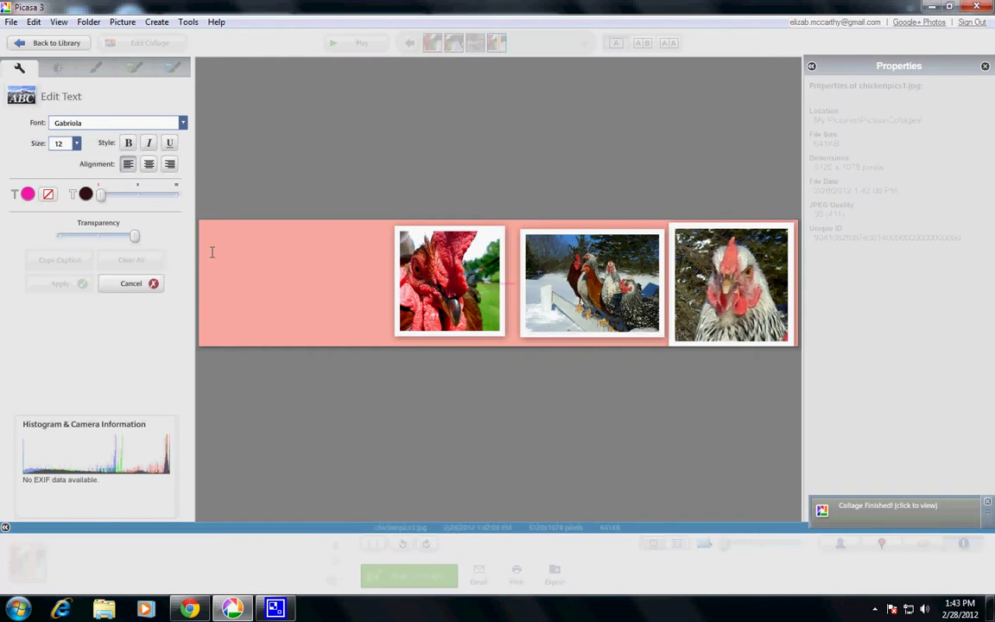
pyautogui.click(28, 194)
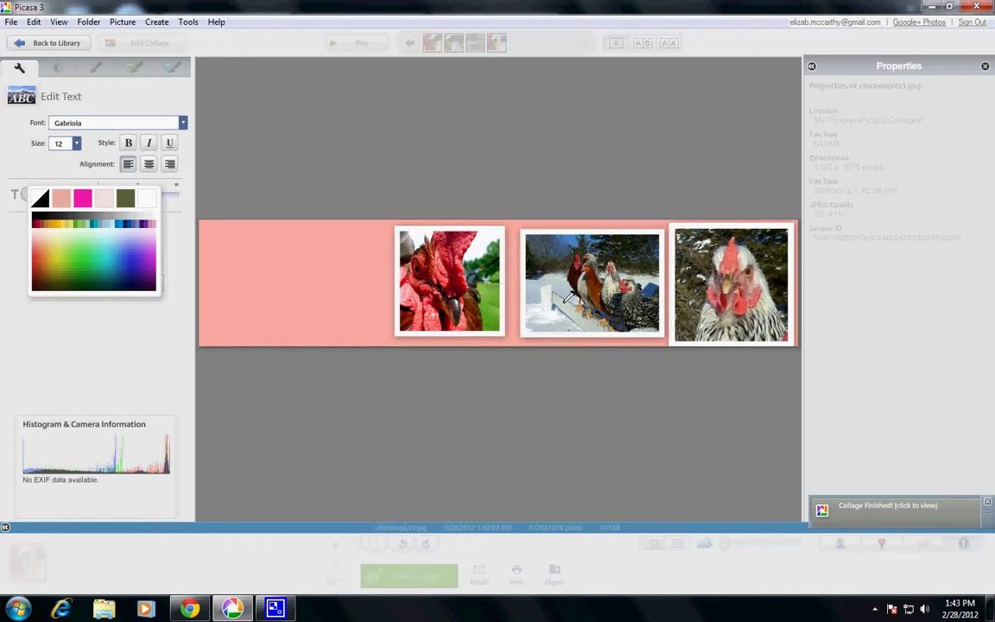
pyautogui.click(748, 260)
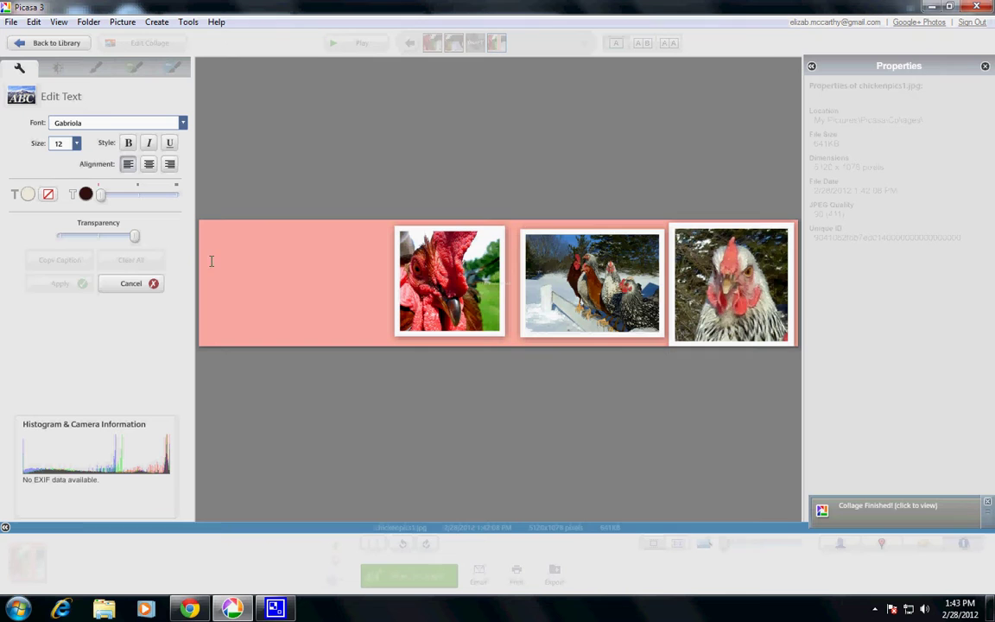
# Step: Scroll far down the font list and choose GungsuhChe as the caption font
pyautogui.click(73, 123)
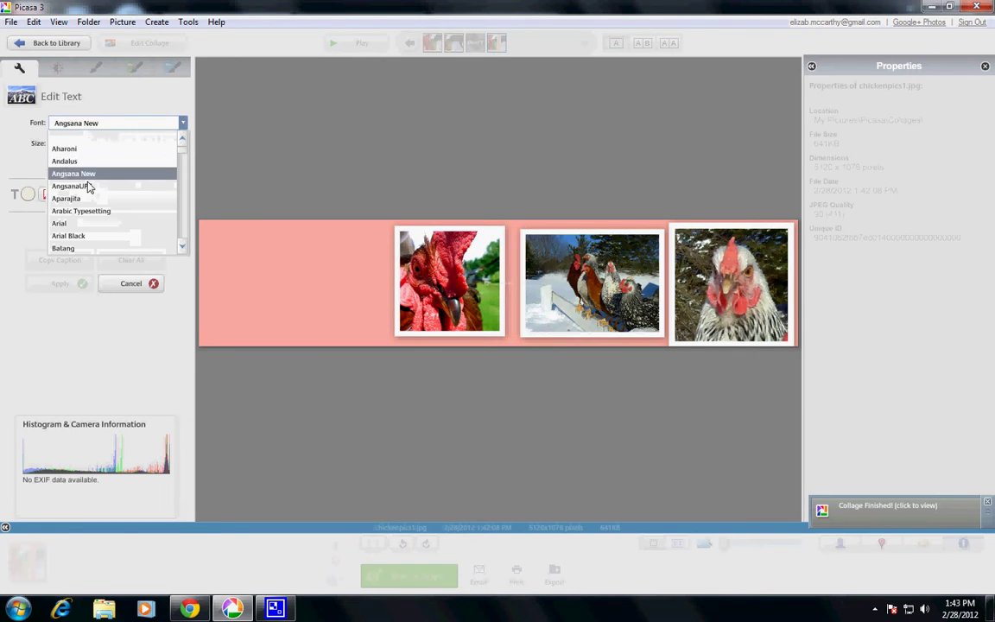
pyautogui.scroll(-3, 90, 186)
pyautogui.scroll(-3, 93, 197)
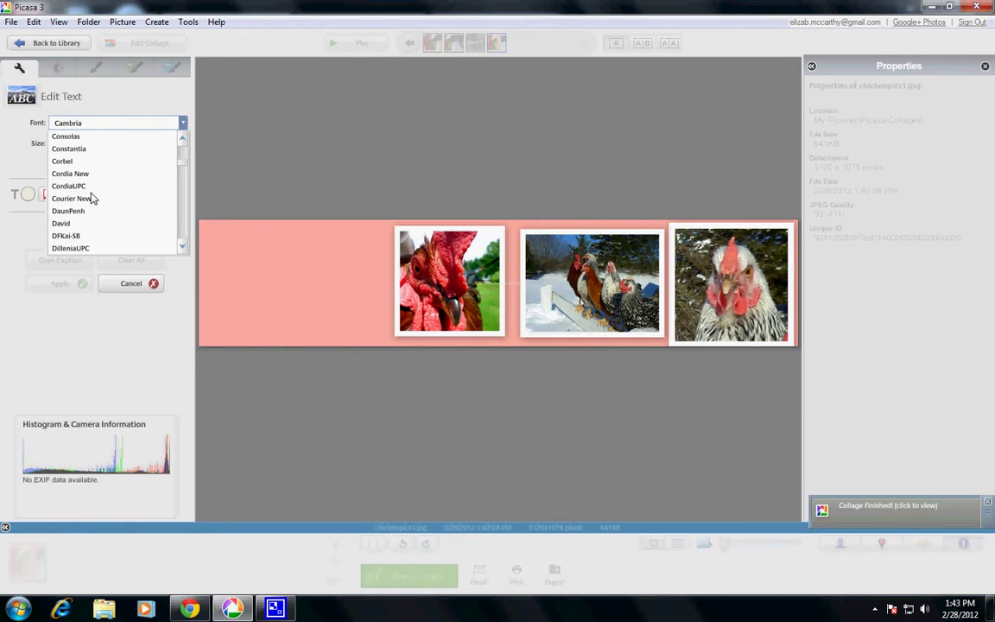
pyautogui.scroll(-2, 93, 198)
pyautogui.scroll(-5, 92, 198)
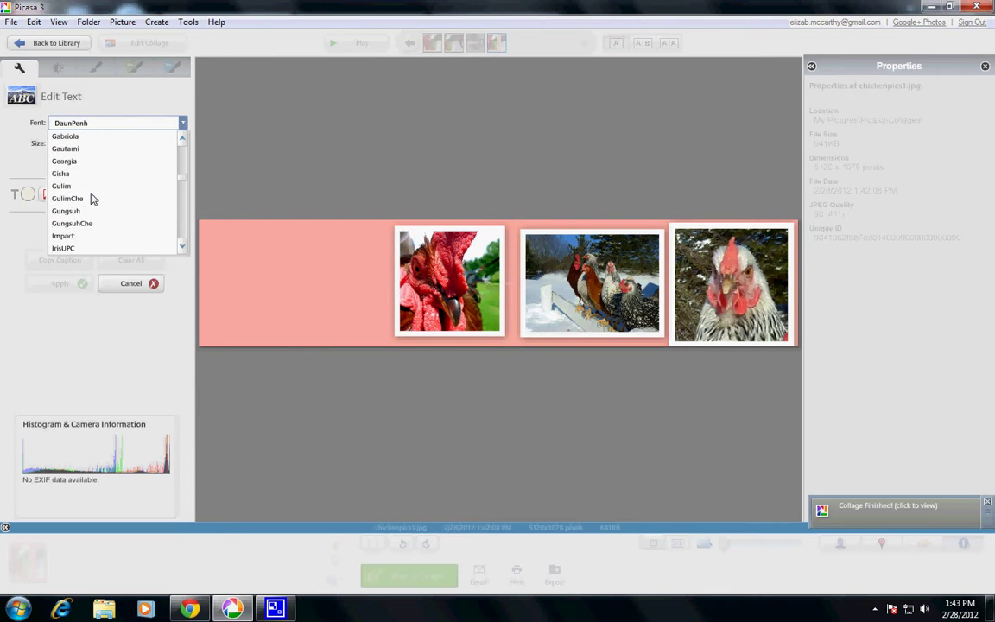
pyautogui.scroll(-2, 93, 199)
pyautogui.scroll(-2, 93, 198)
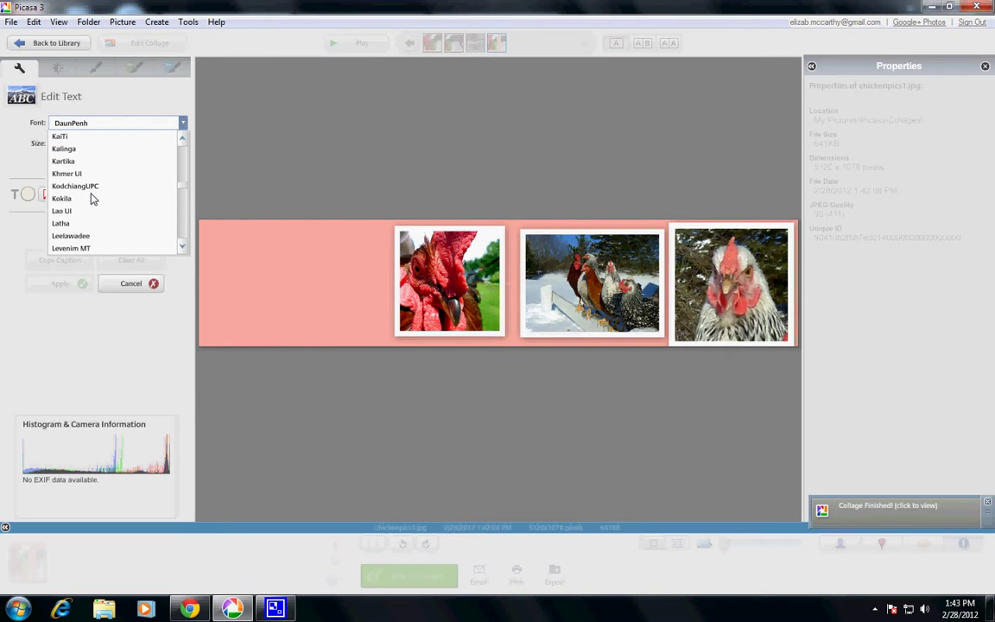
pyautogui.scroll(-1, 93, 198)
pyautogui.scroll(-2, 93, 199)
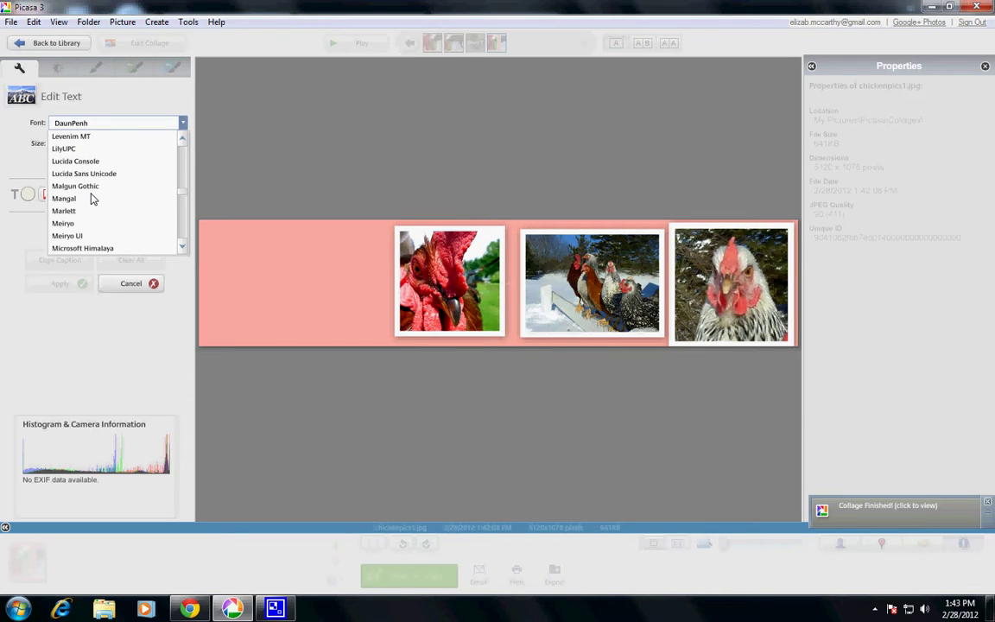
pyautogui.scroll(-2, 93, 198)
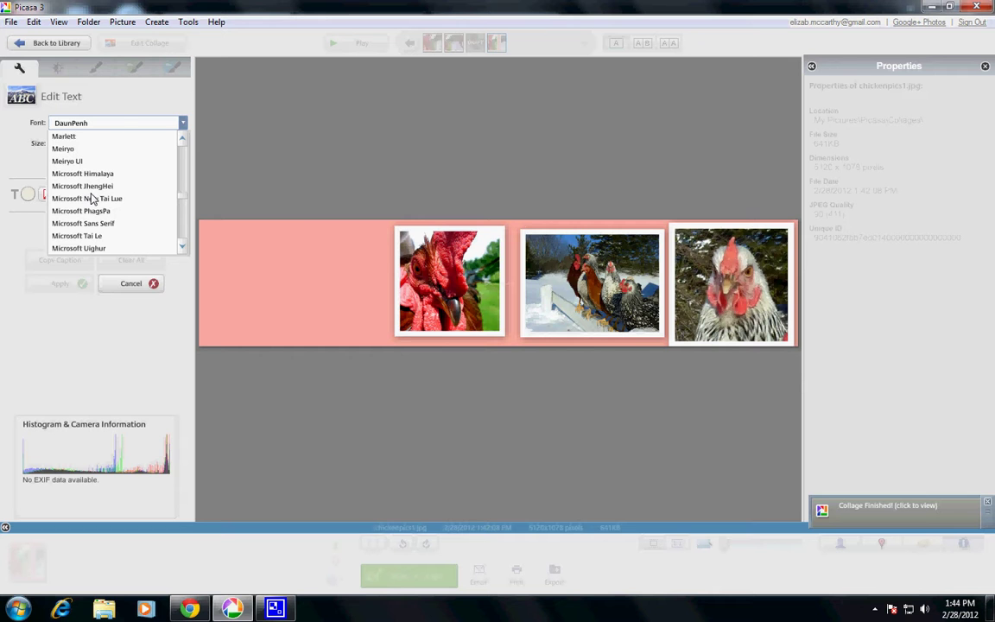
pyautogui.scroll(-3, 97, 216)
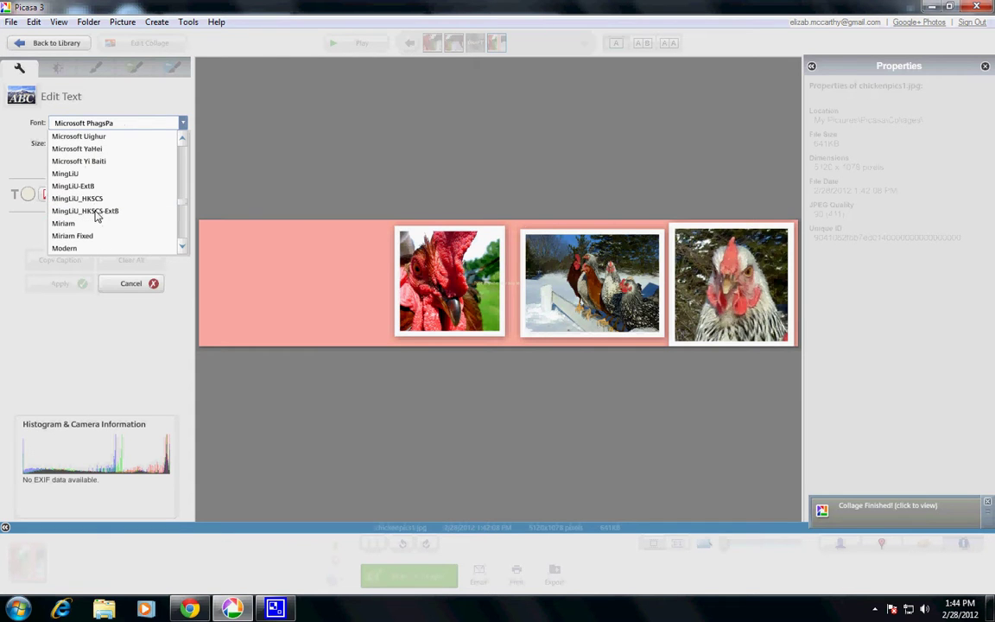
pyautogui.scroll(-1, 104, 219)
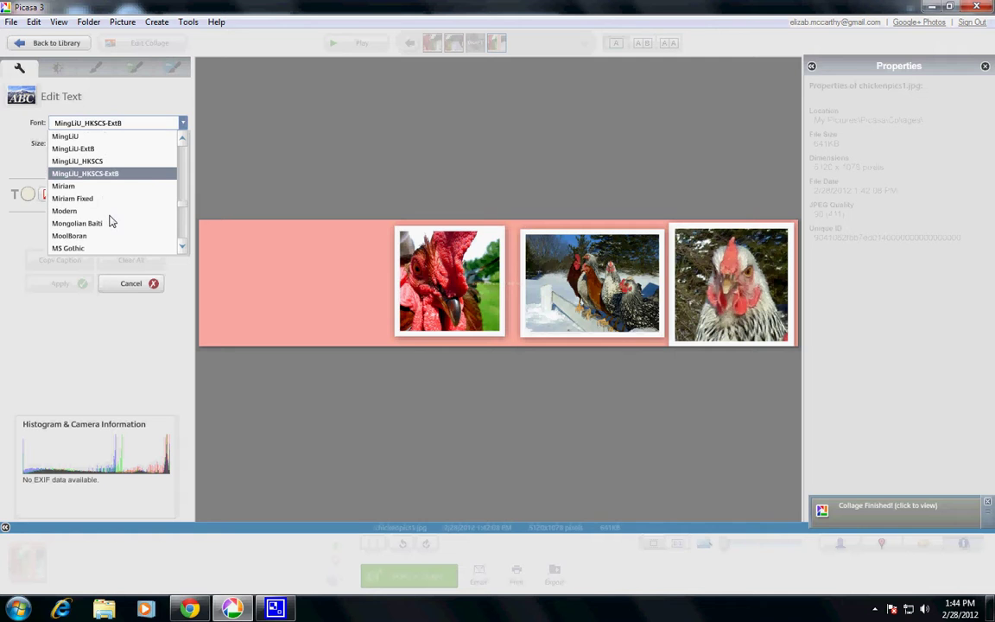
pyautogui.scroll(-2, 110, 222)
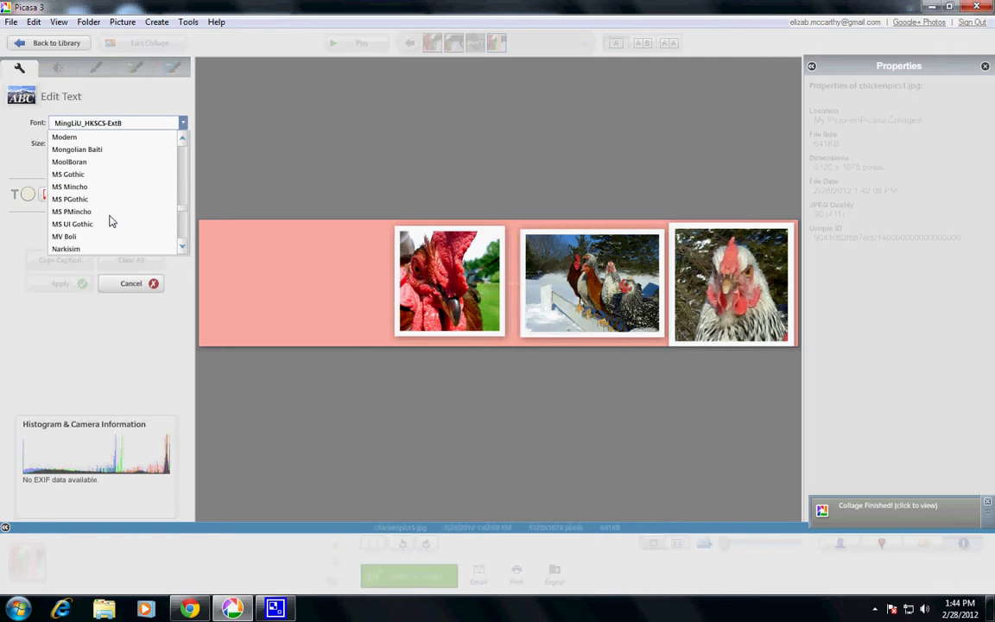
pyautogui.scroll(-1, 110, 222)
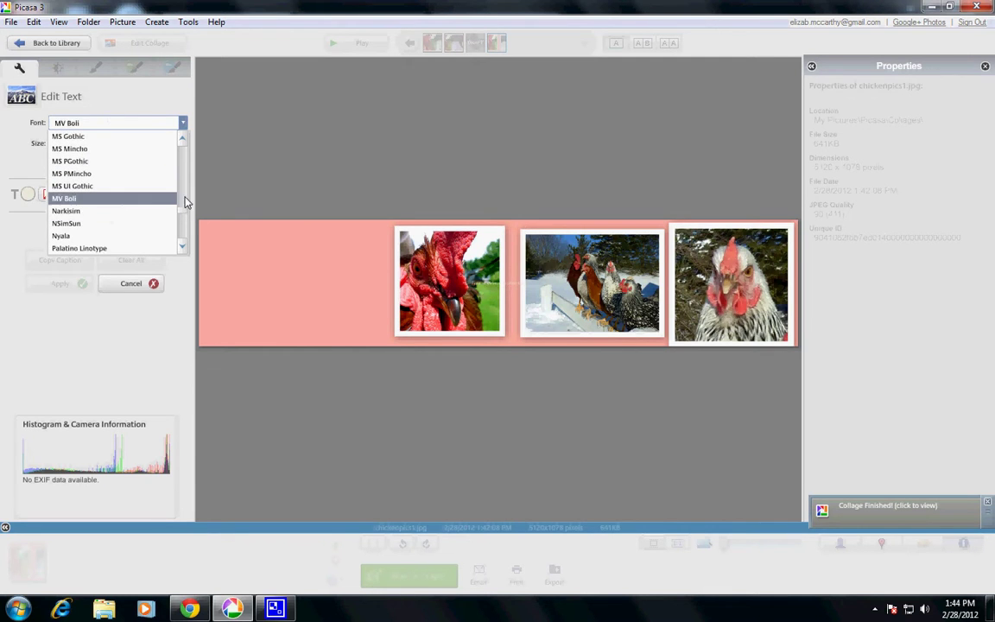
pyautogui.scroll(-3, 180, 216)
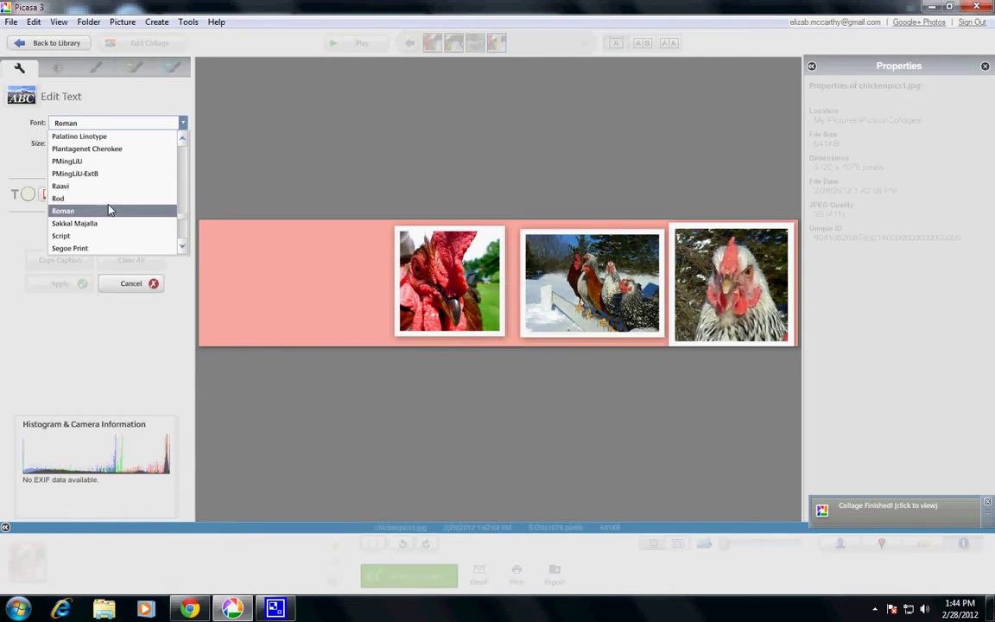
pyautogui.scroll(-1, 90, 223)
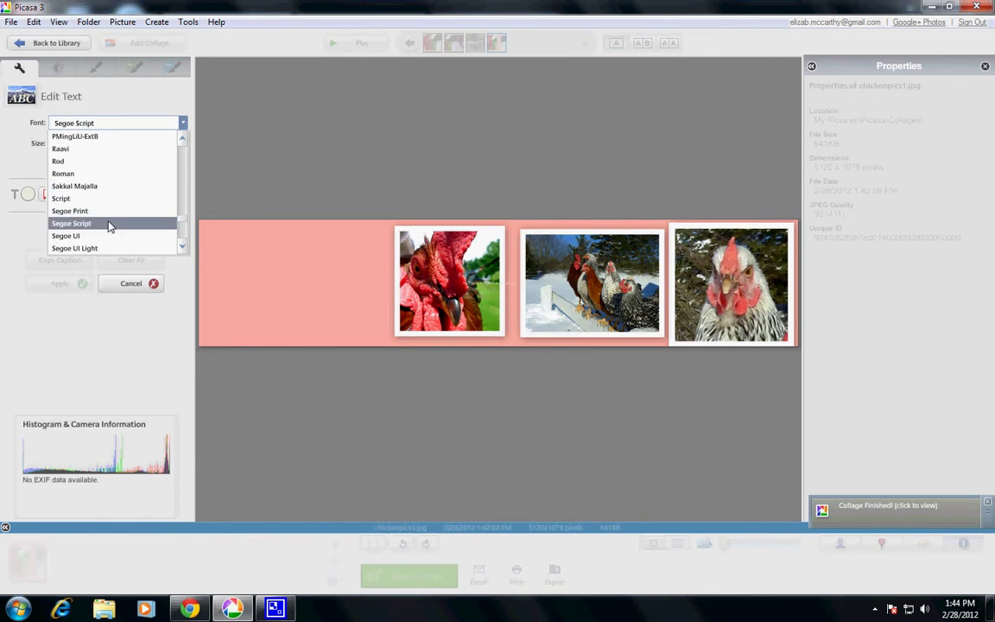
pyautogui.scroll(-2, 108, 226)
pyautogui.scroll(-3, 110, 226)
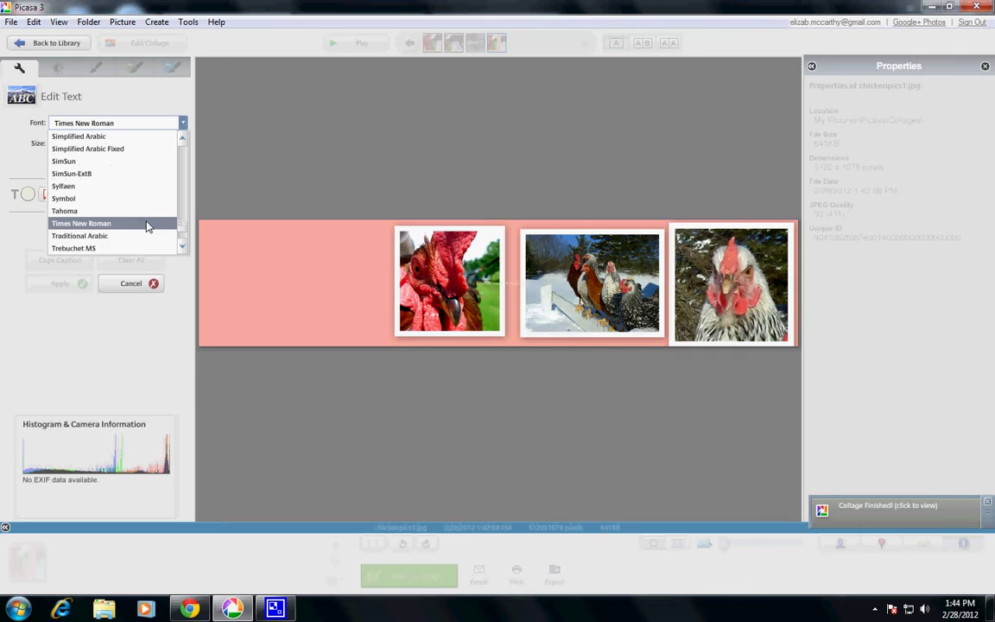
pyautogui.moveTo(182, 235); pyautogui.dragTo(182, 177)
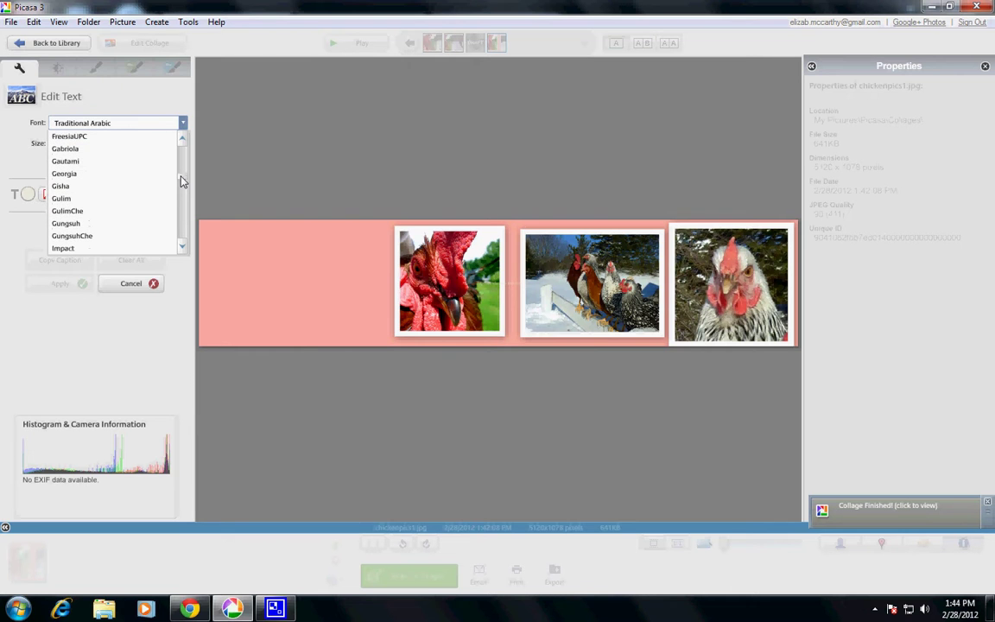
pyautogui.click(78, 236)
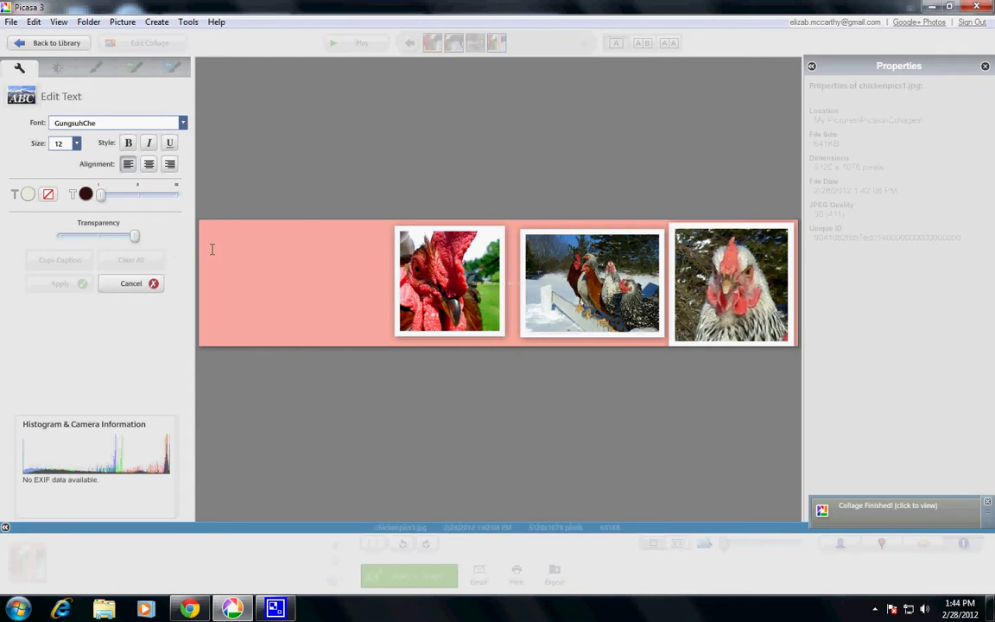
# Step: Set the text size to 26 and type 'The Chicken Coop' on the banner's left side
pyautogui.click(76, 142)
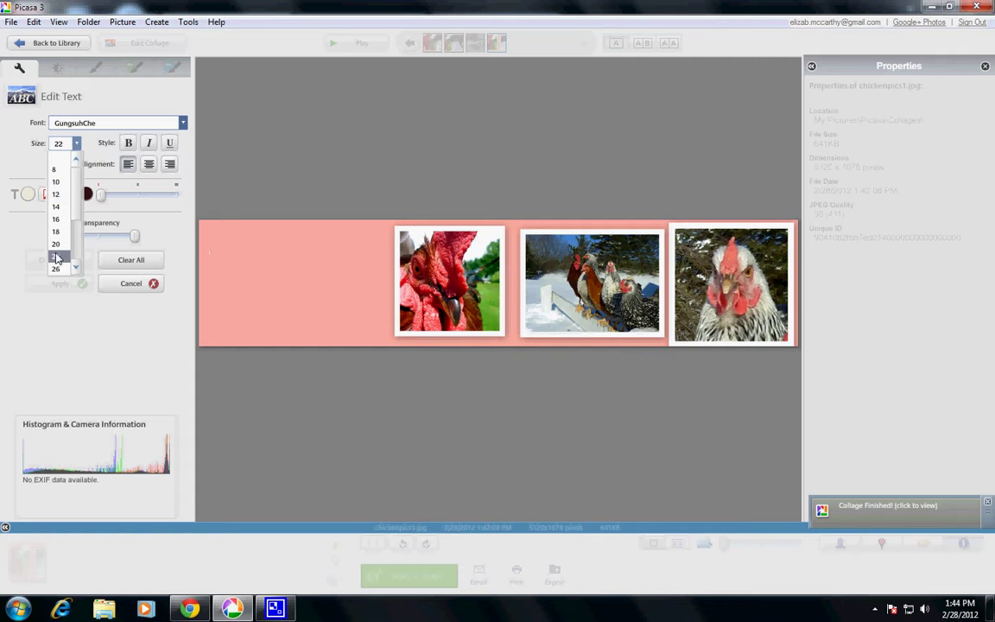
pyautogui.click(56, 257)
pyautogui.click(76, 143)
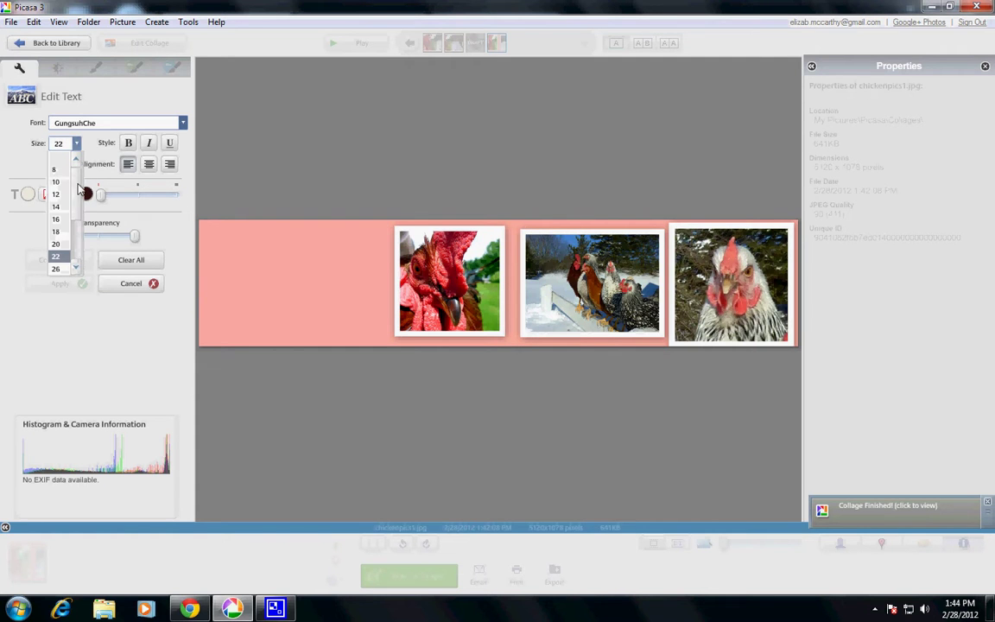
pyautogui.click(56, 264)
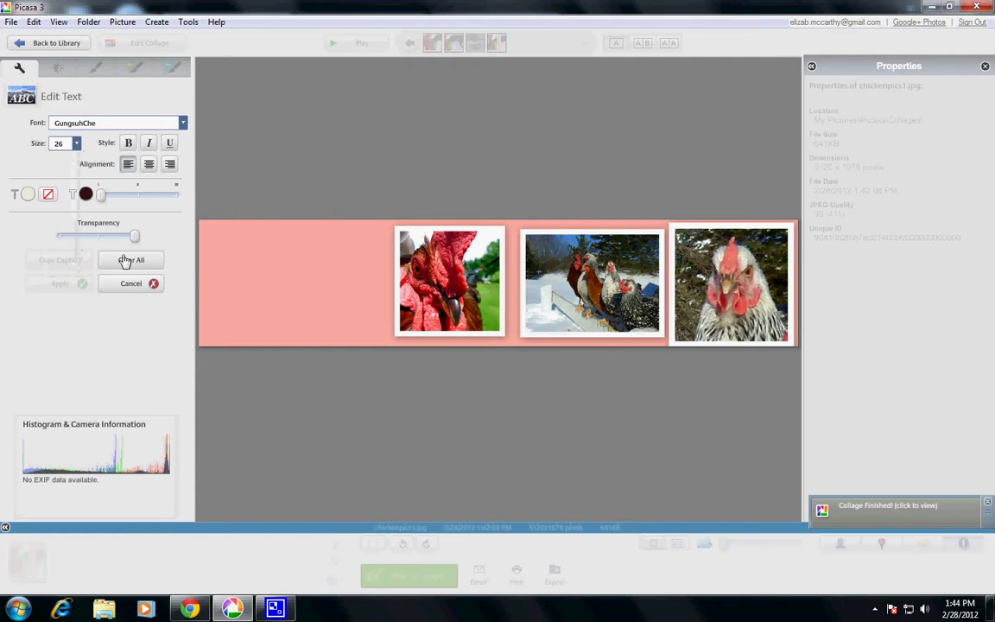
pyautogui.click(239, 266)
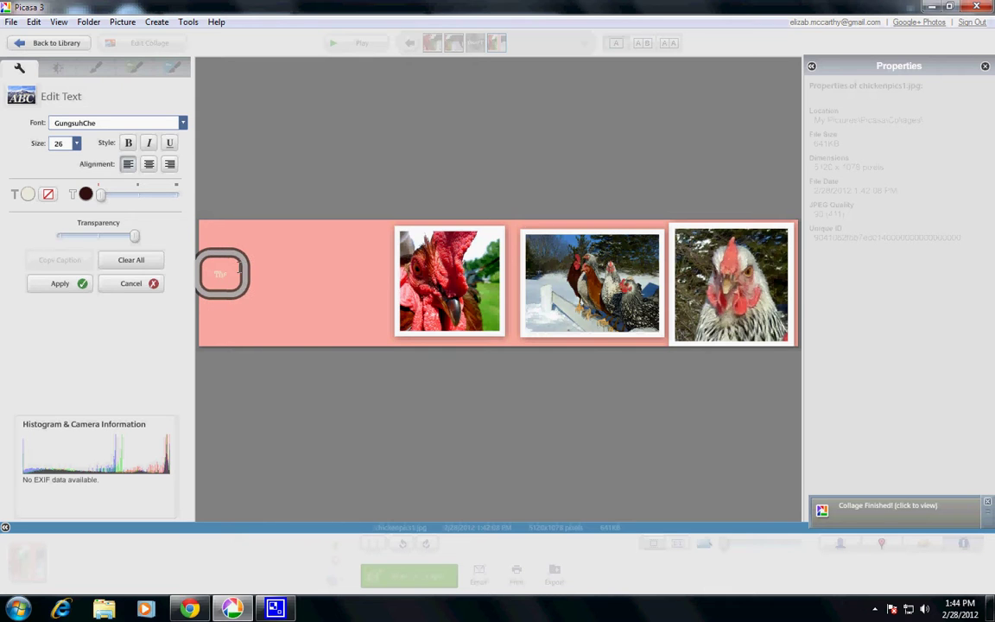
pyautogui.write('The Girlsken Coop')
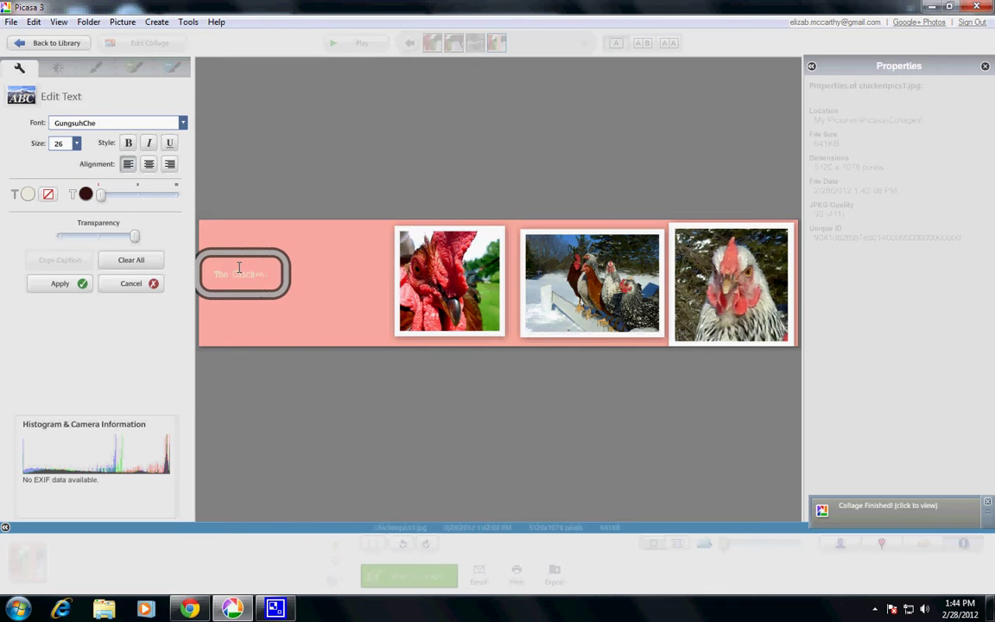
# Step: Switch the caption font to Gisha and raise its size to 48
pyautogui.moveTo(262, 264)
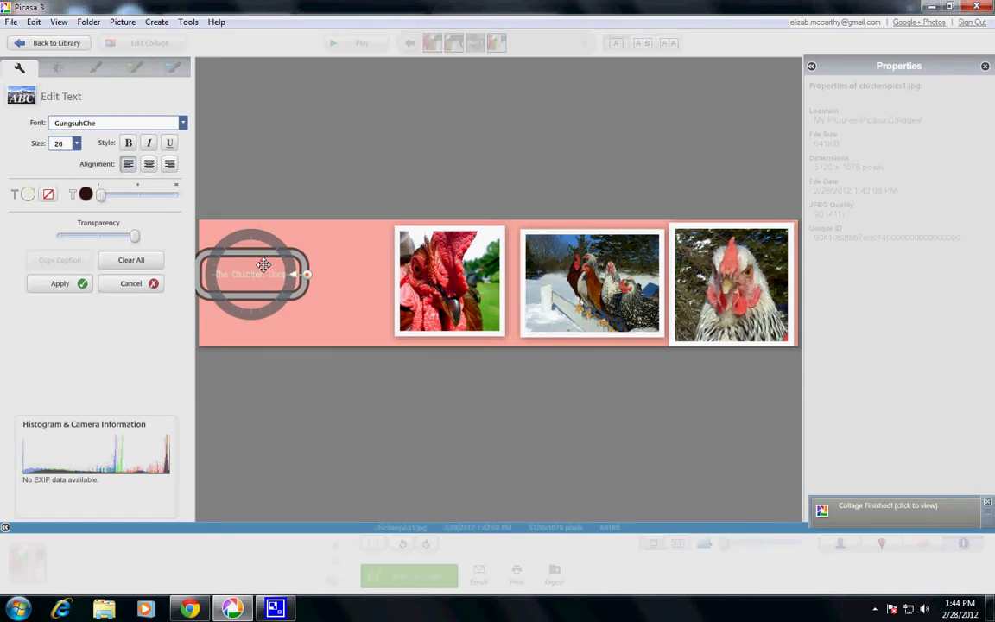
pyautogui.click(110, 126)
pyautogui.click(84, 186)
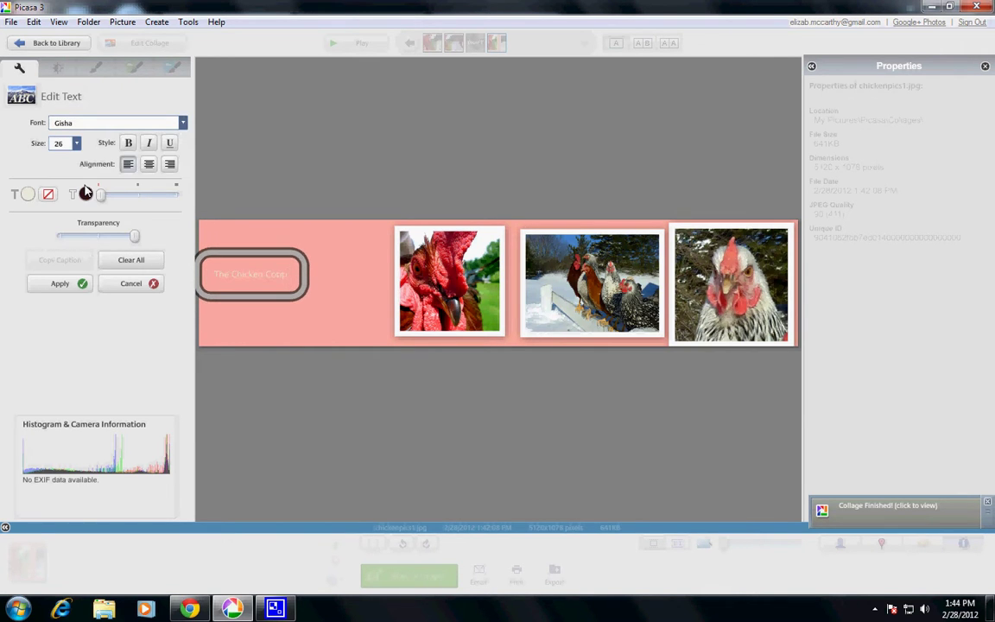
pyautogui.moveTo(295, 276)
pyautogui.mouseDown()
pyautogui.moveTo(328, 277)
pyautogui.moveTo(301, 272)
pyautogui.mouseUp()
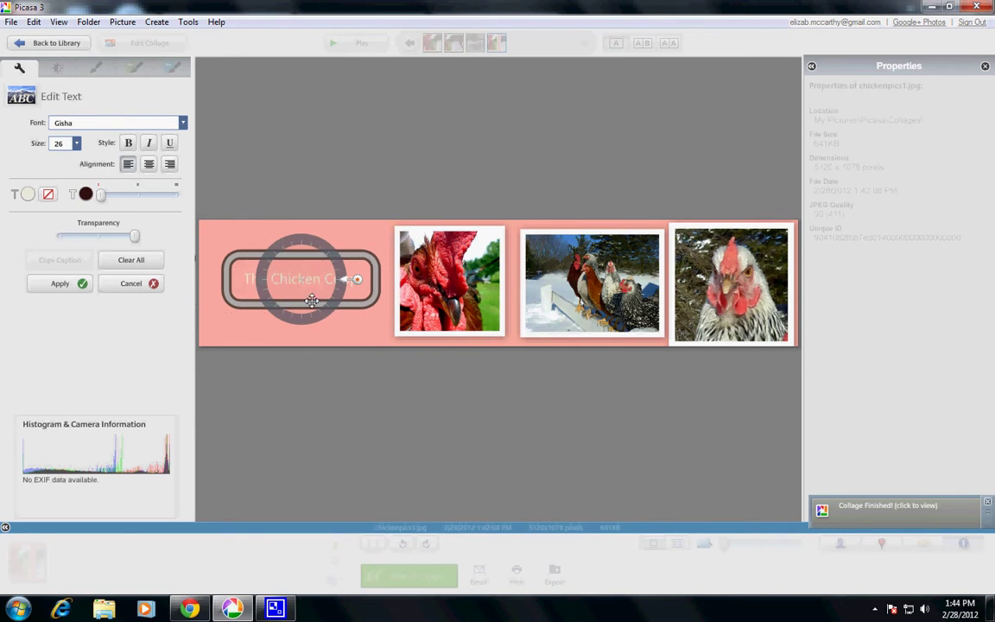
pyautogui.click(76, 143)
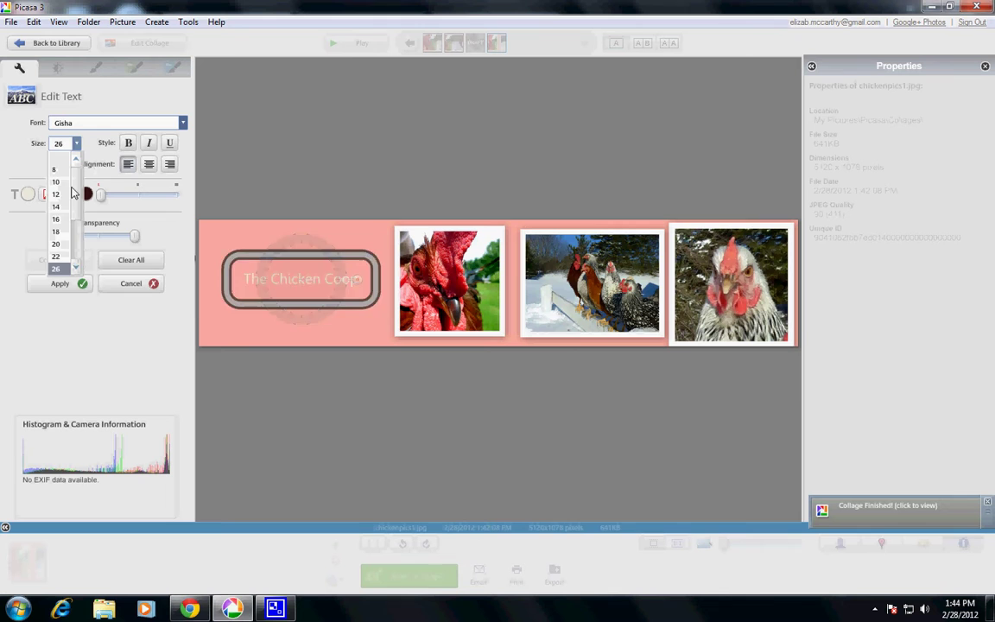
pyautogui.scroll(-2, 76, 225)
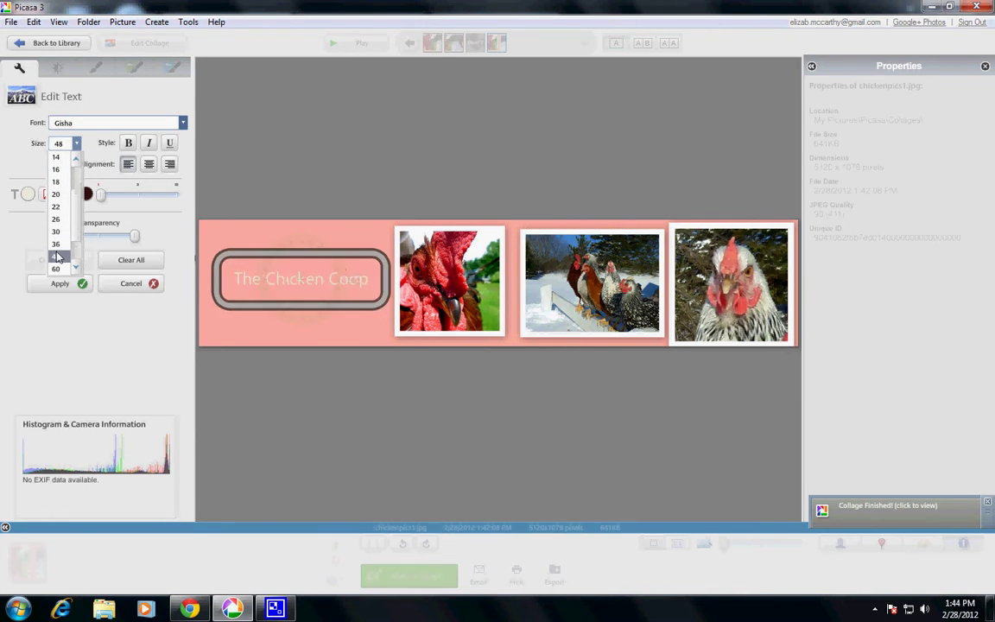
pyautogui.click(57, 261)
pyautogui.click(76, 142)
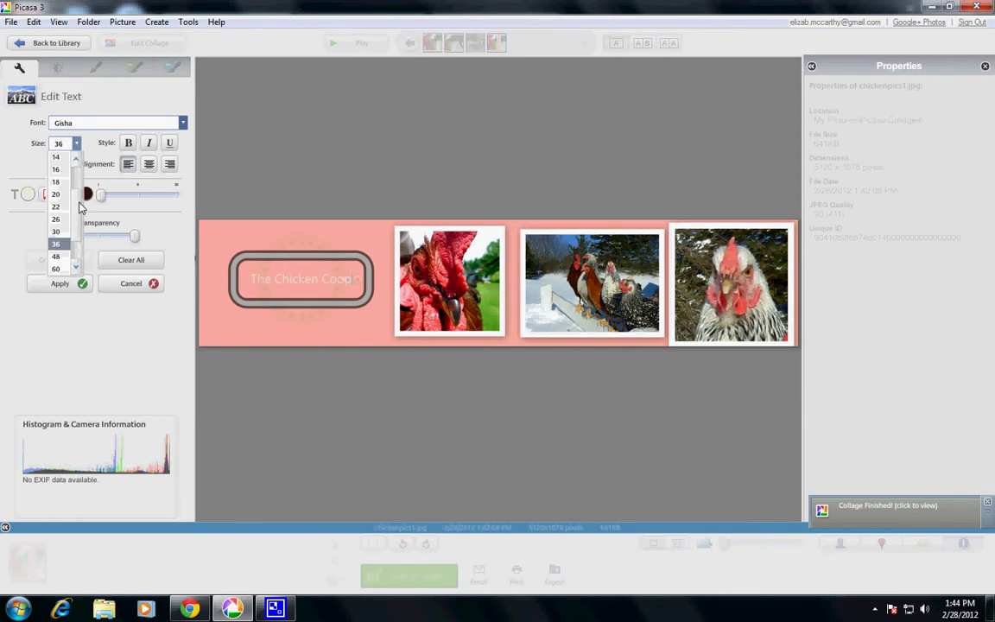
pyautogui.click(59, 223)
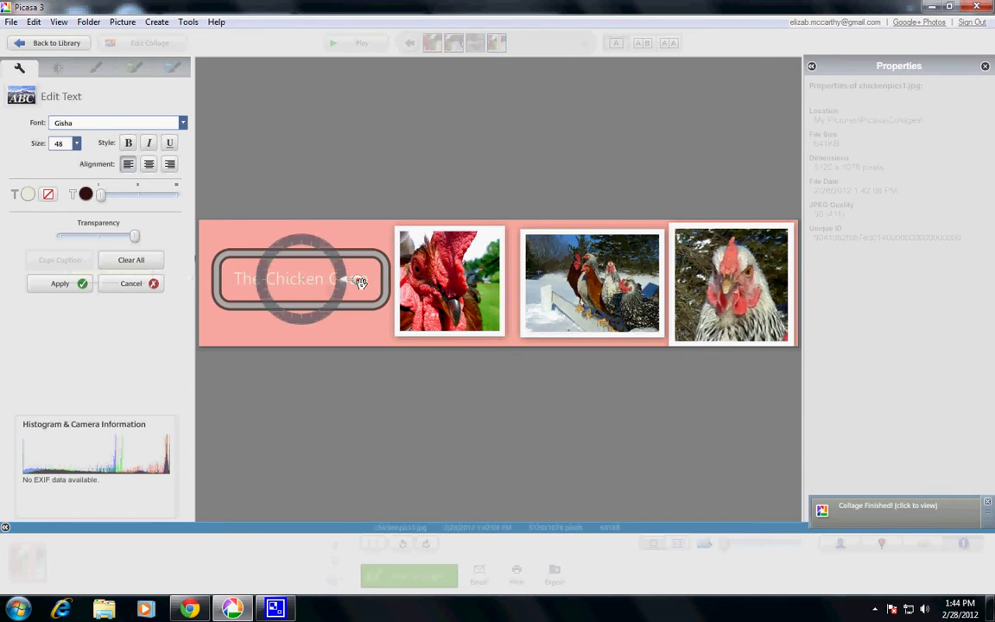
# Step: Make the caption dark IrisUPC, enlarge its box, and apply it to the collage
pyautogui.click(25, 194)
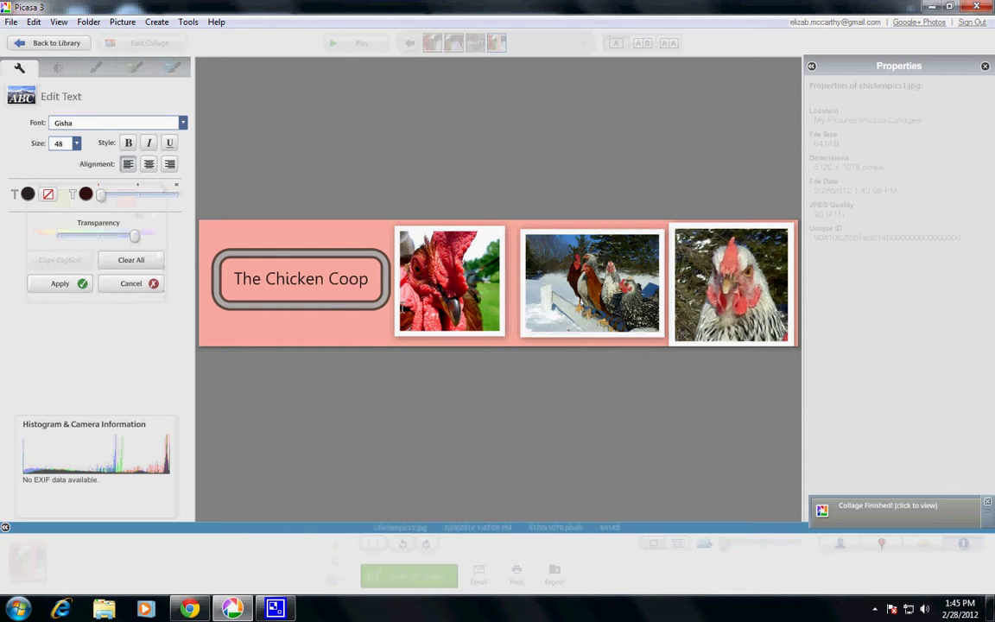
pyautogui.click(118, 125)
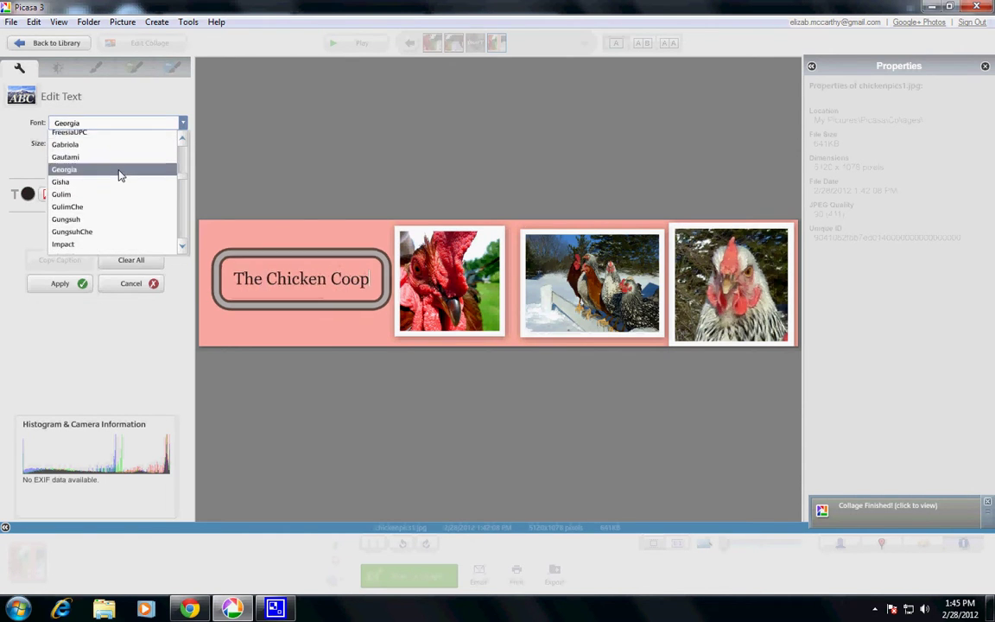
pyautogui.scroll(-2, 118, 173)
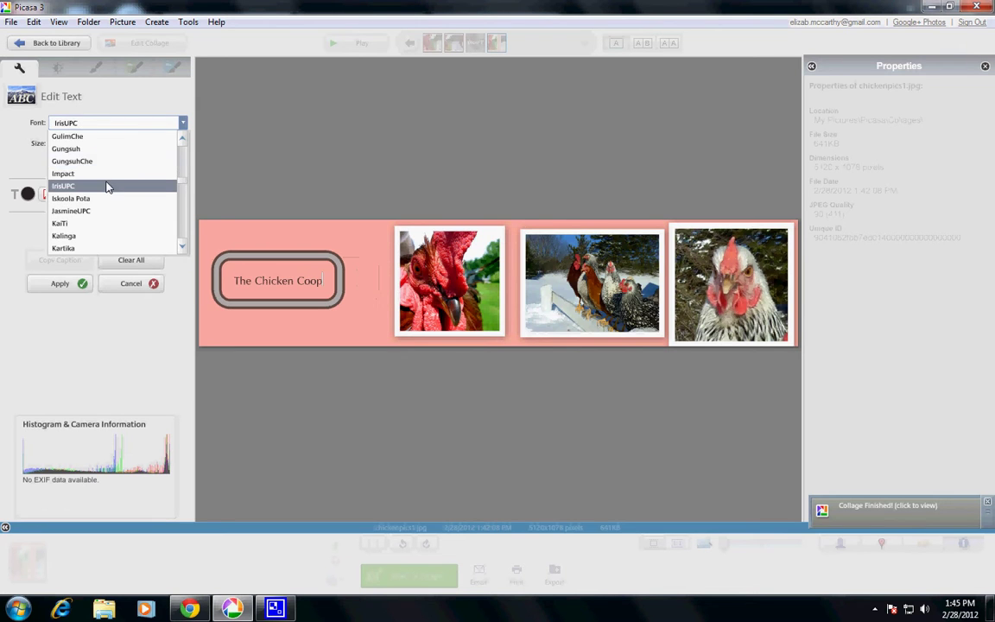
pyautogui.click(108, 184)
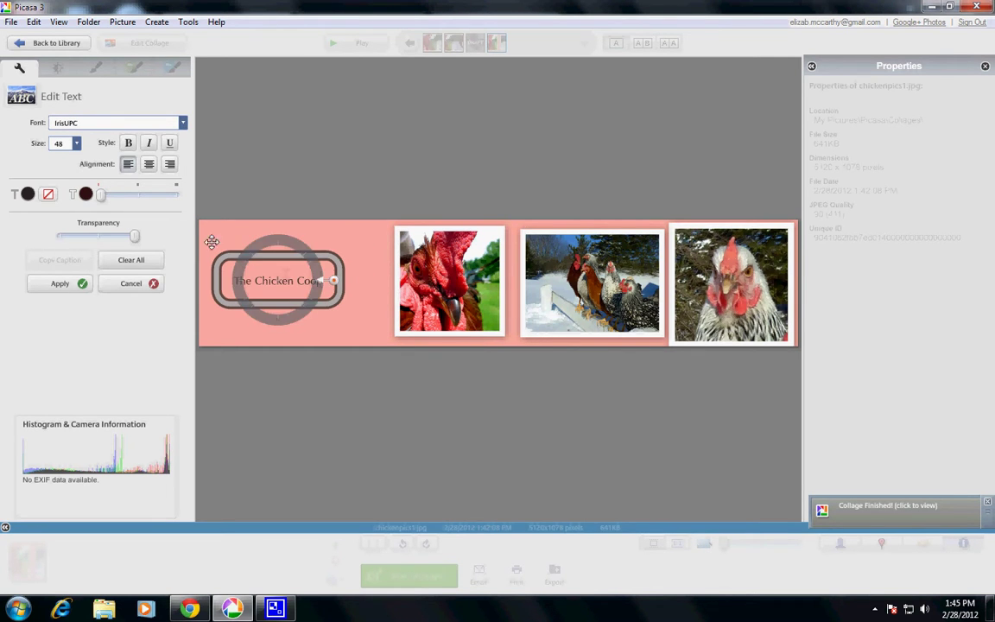
pyautogui.moveTo(333, 281)
pyautogui.moveTo(333, 282); pyautogui.dragTo(357, 308)
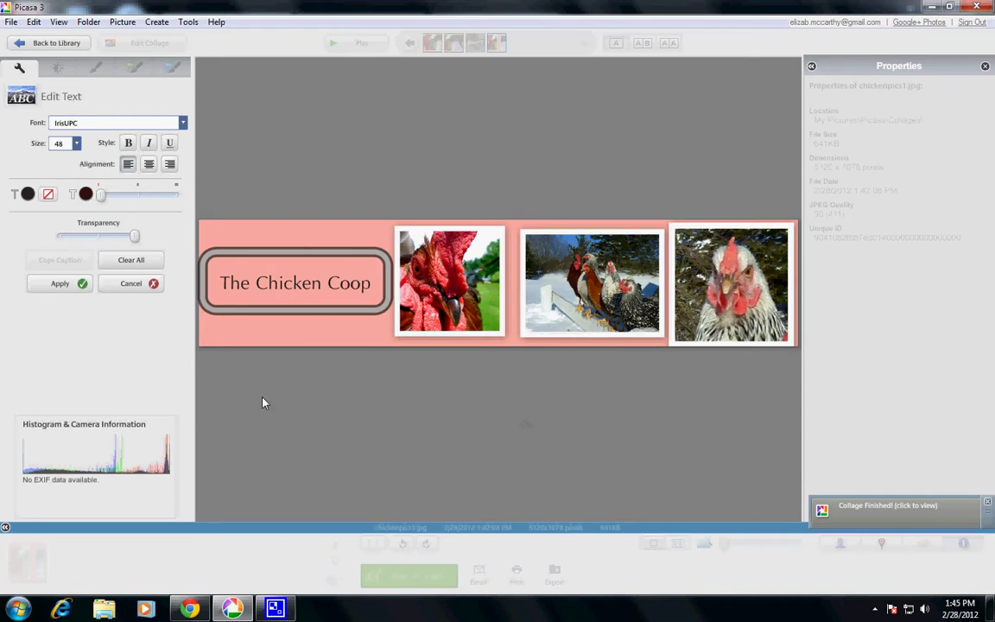
pyautogui.click(73, 285)
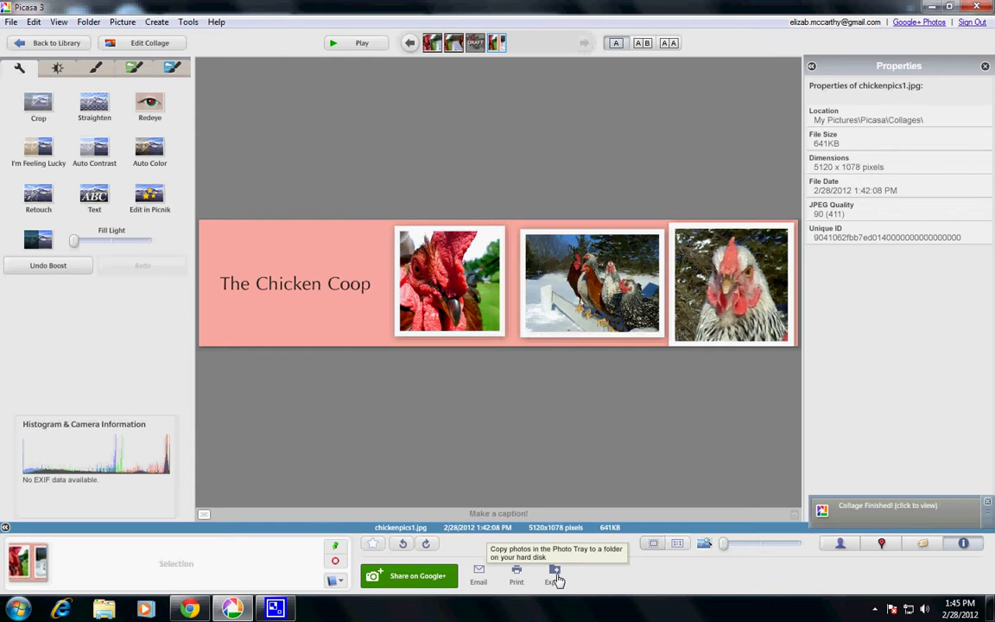
# Step: Export chickenpics1 resized to 940 pixels wide, with Add watermark unchecked
pyautogui.click(556, 577)
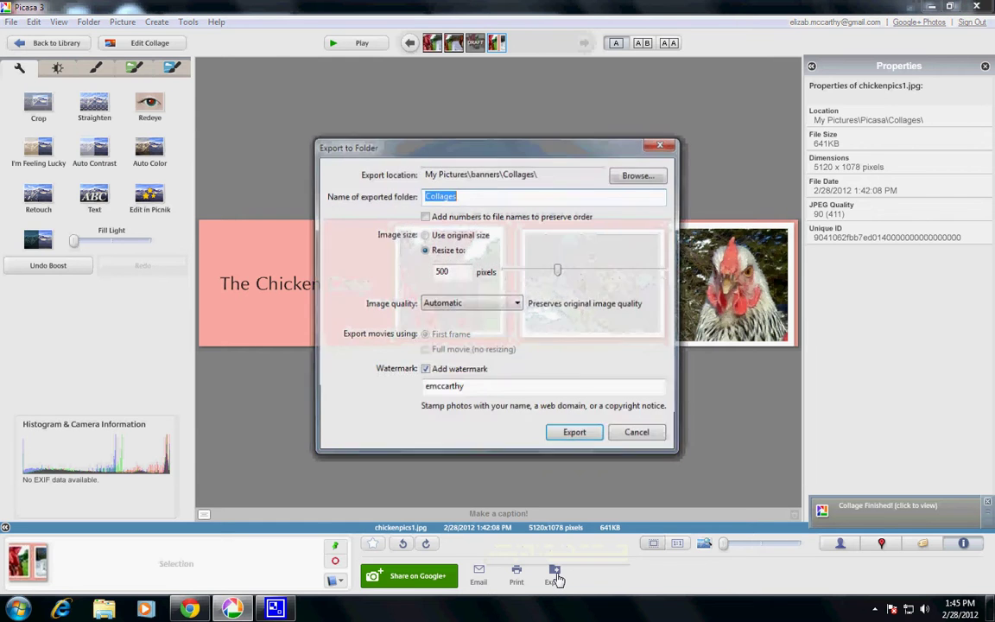
pyautogui.press('BackSpace')
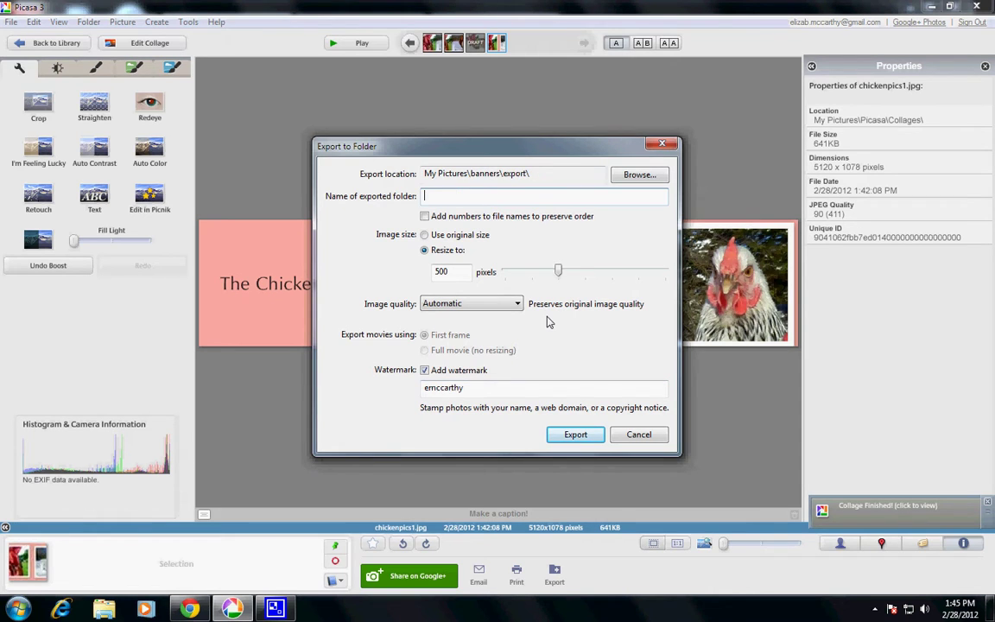
pyautogui.moveTo(558, 271); pyautogui.dragTo(612, 276)
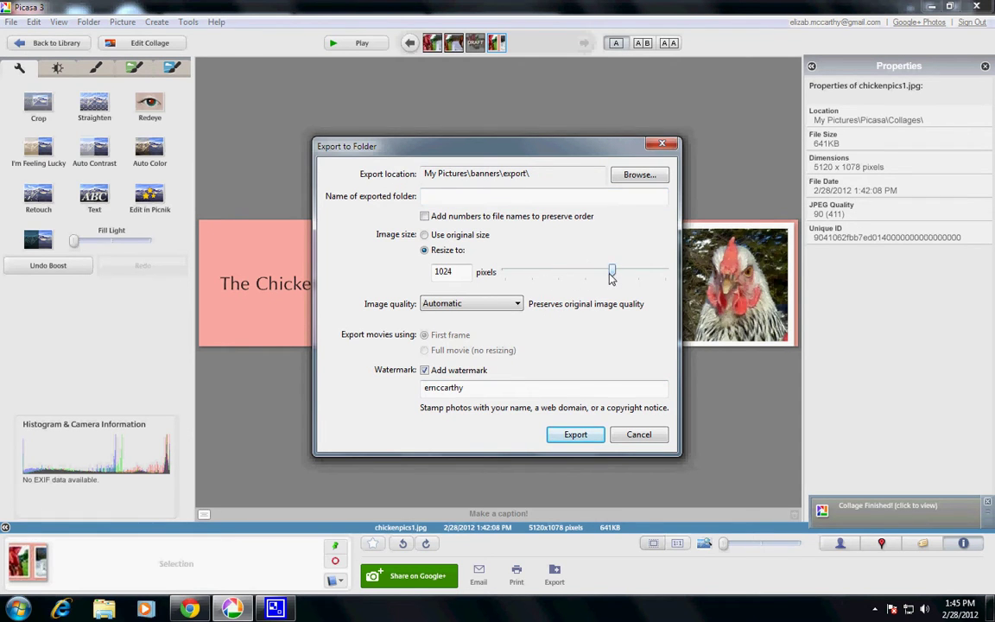
pyautogui.moveTo(466, 272); pyautogui.dragTo(407, 265)
pyautogui.write('940')
pyautogui.click(425, 371)
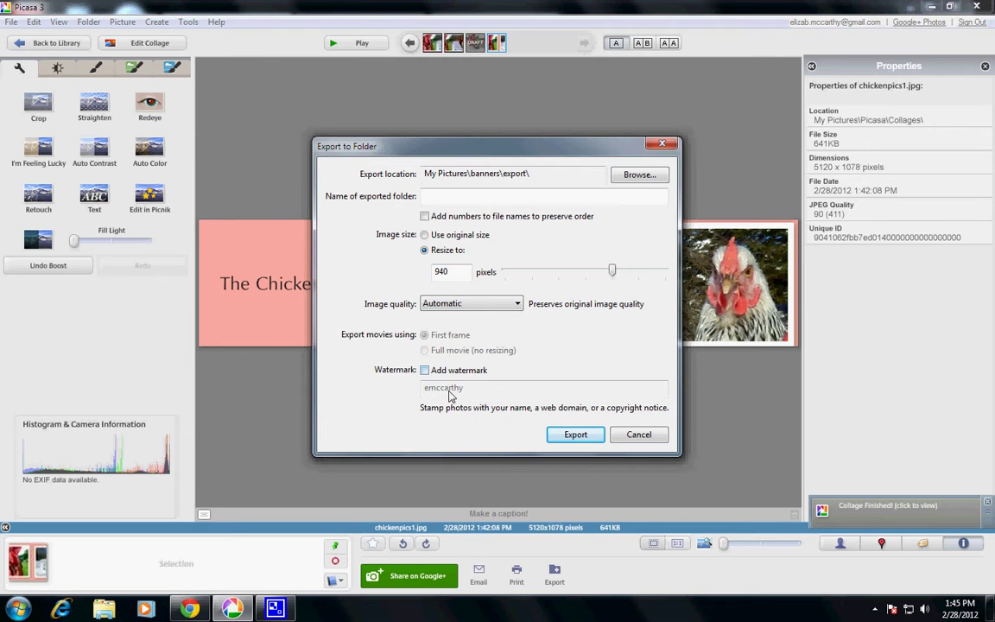
pyautogui.click(566, 436)
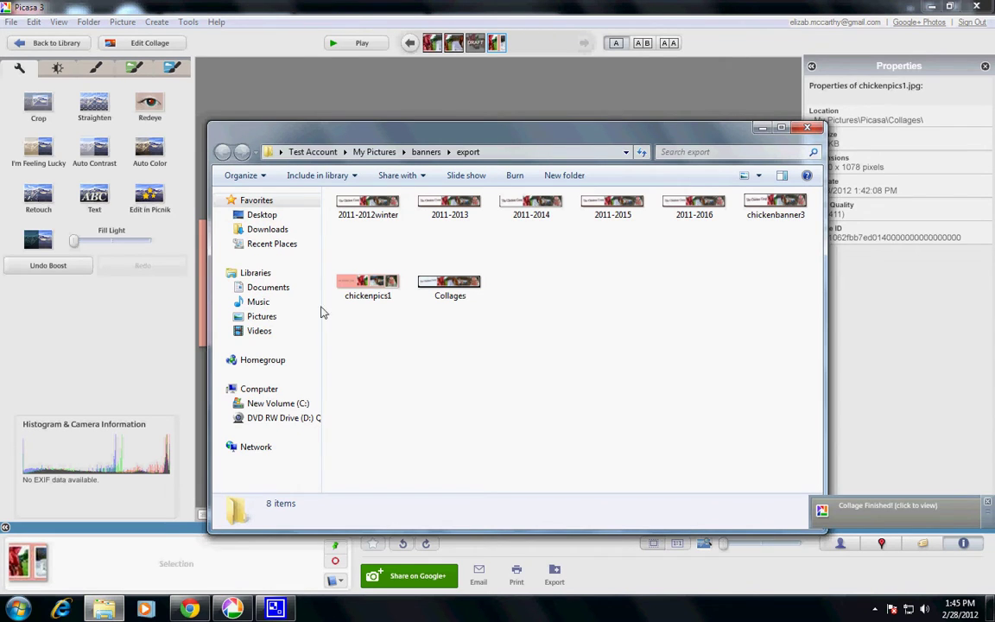
# Step: Open Pictures > chickenpics in Explorer and move the window higher on screen
pyautogui.click(260, 317)
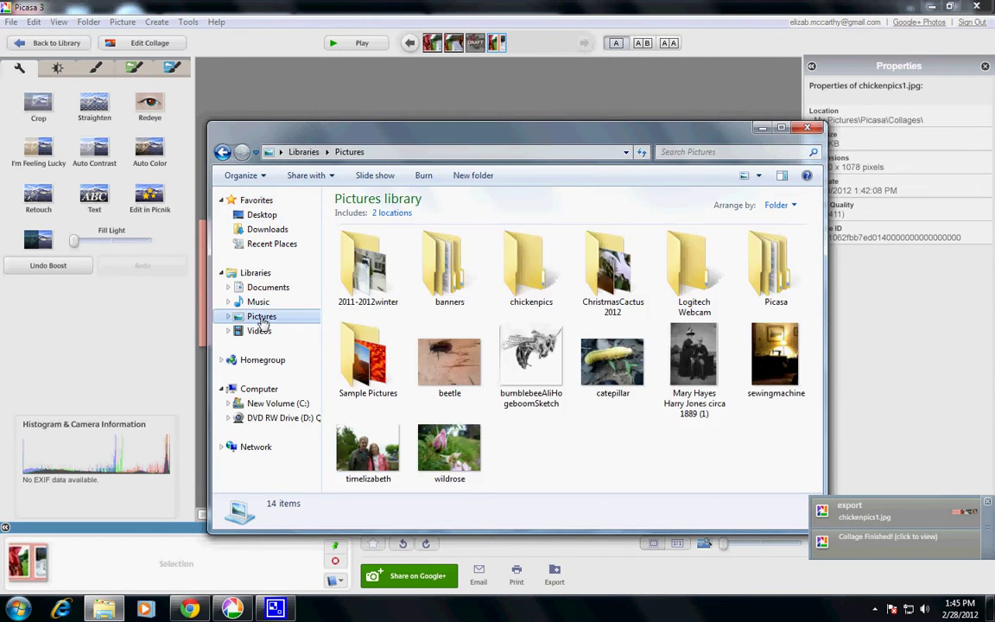
pyautogui.click(547, 288)
pyautogui.doubleClick(547, 288)
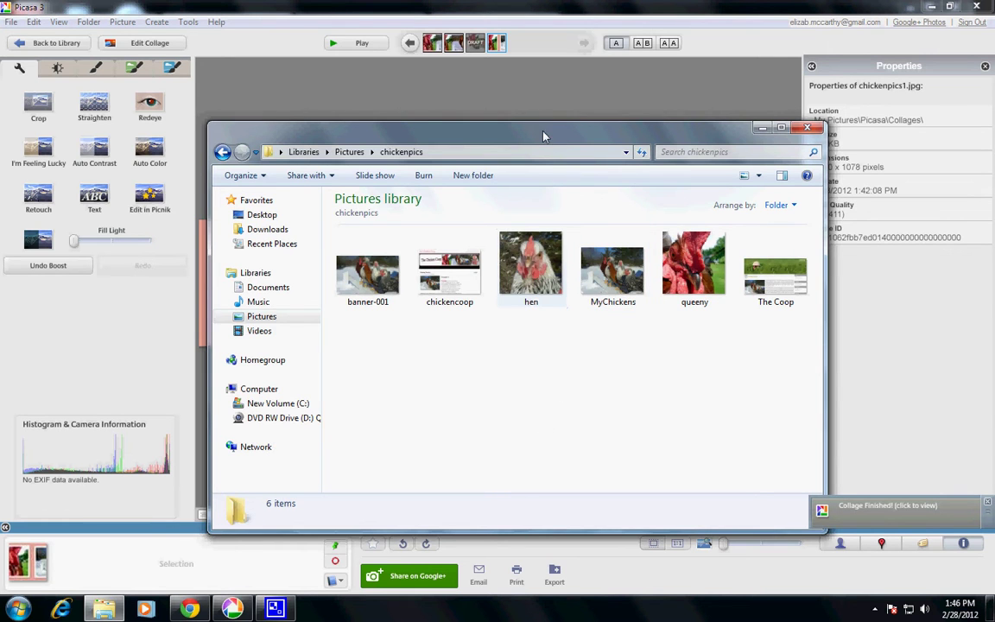
pyautogui.moveTo(542, 134); pyautogui.dragTo(537, 75)
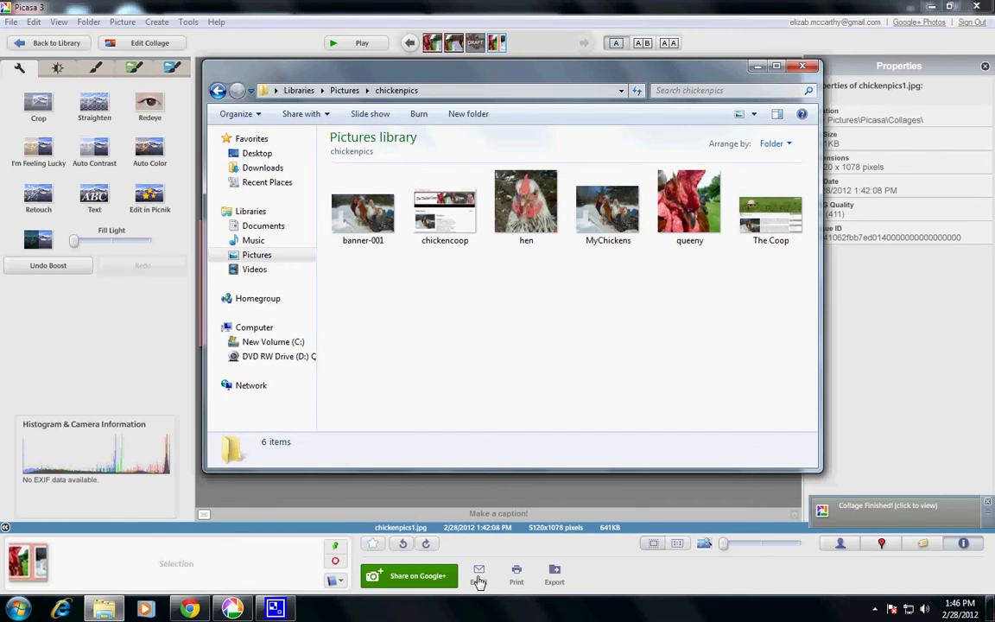
# Step: Re-export the 940-pixel collage with My Pictures > chickenpics as the export location
pyautogui.click(551, 574)
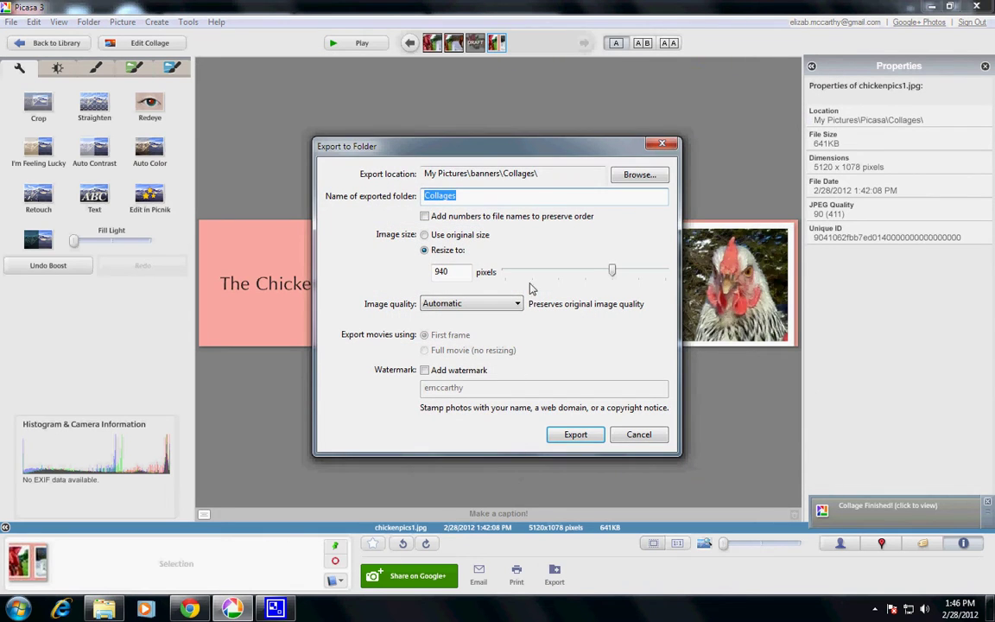
pyautogui.press('BackSpace')
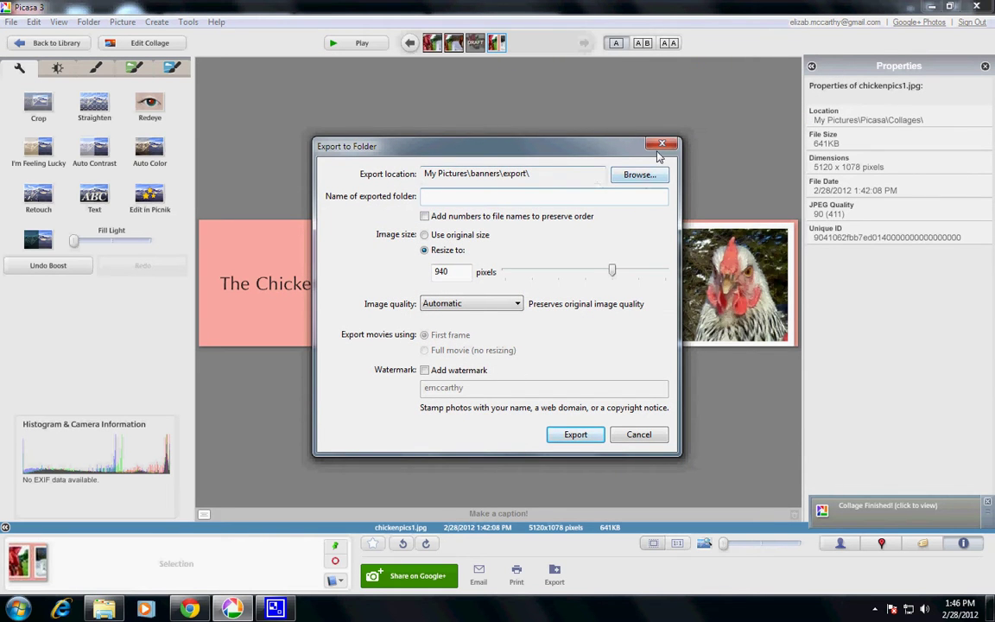
pyautogui.click(641, 174)
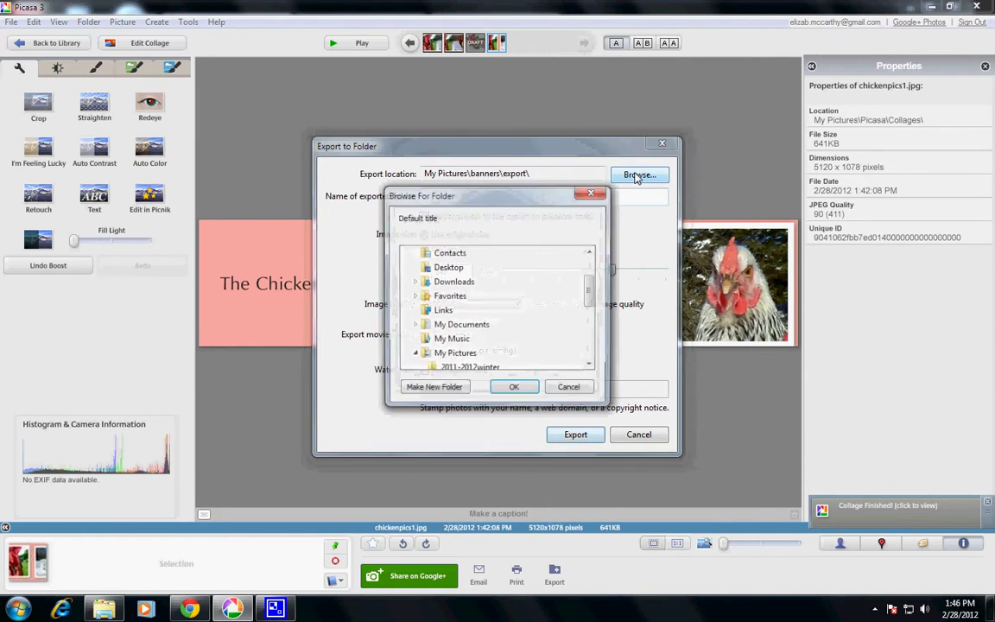
pyautogui.click(441, 354)
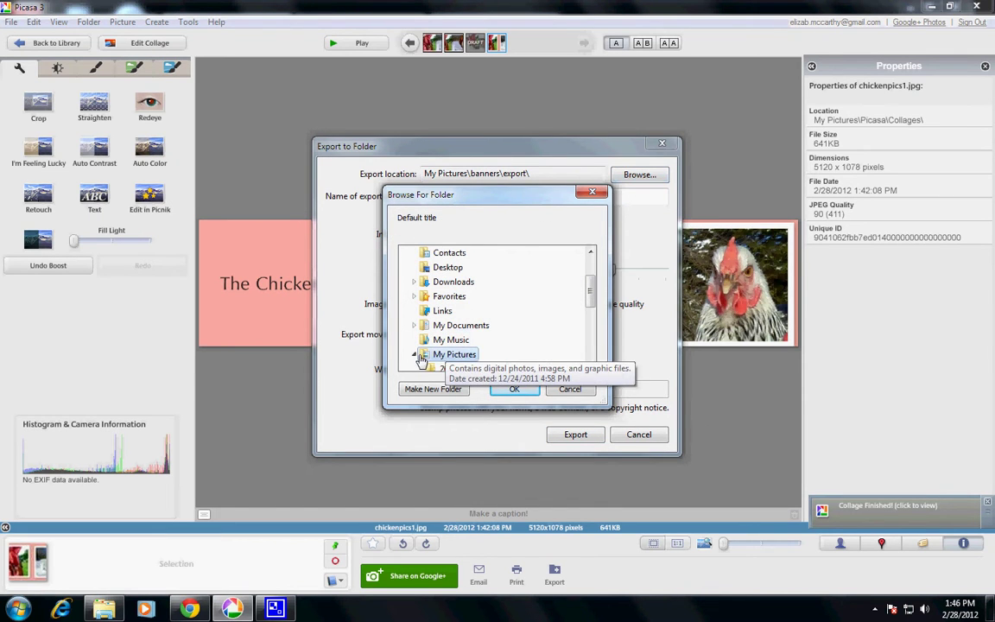
pyautogui.scroll(-1, 591, 310)
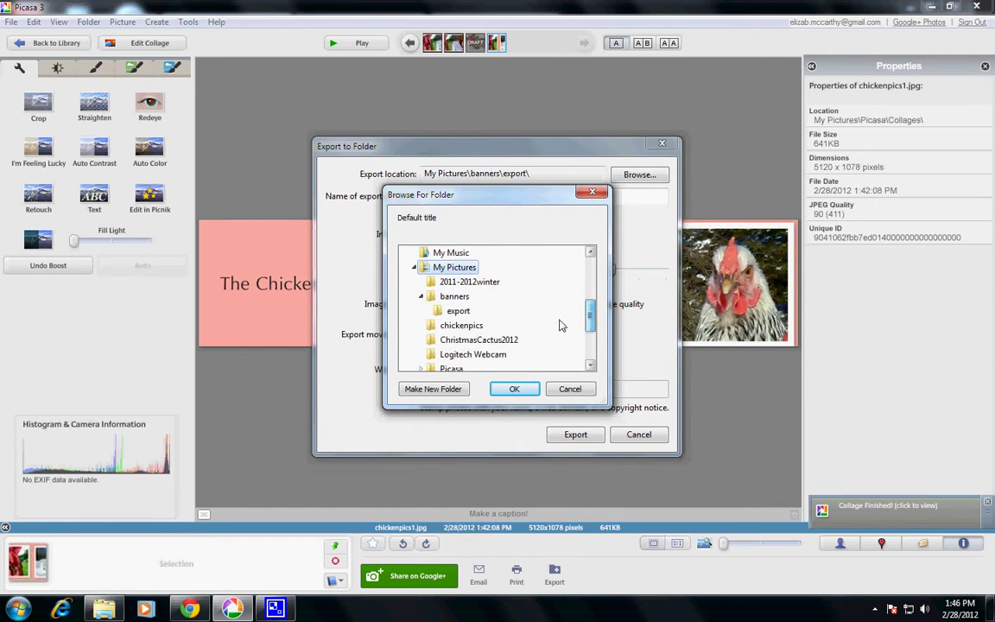
pyautogui.click(467, 325)
pyautogui.click(511, 390)
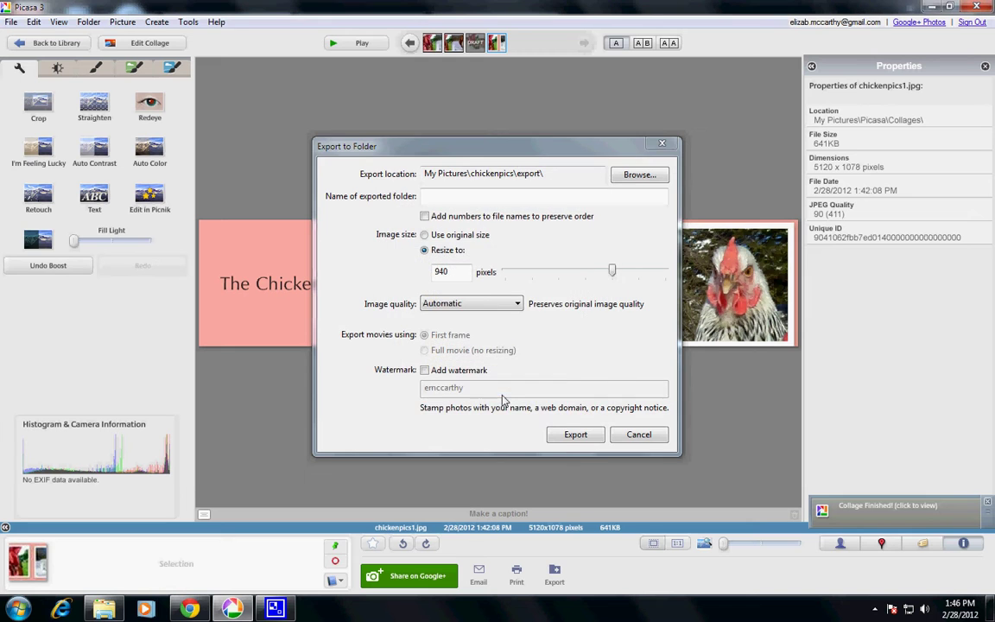
pyautogui.click(563, 437)
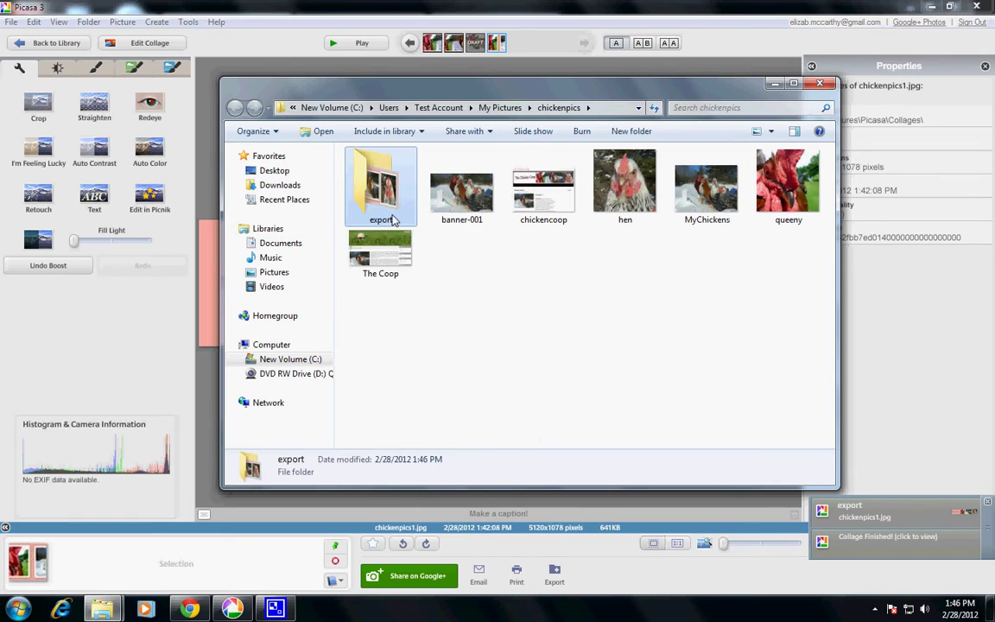
# Step: Check chickenpics1 in the export folder, then minimize Explorer and Picasa
pyautogui.doubleClick(380, 199)
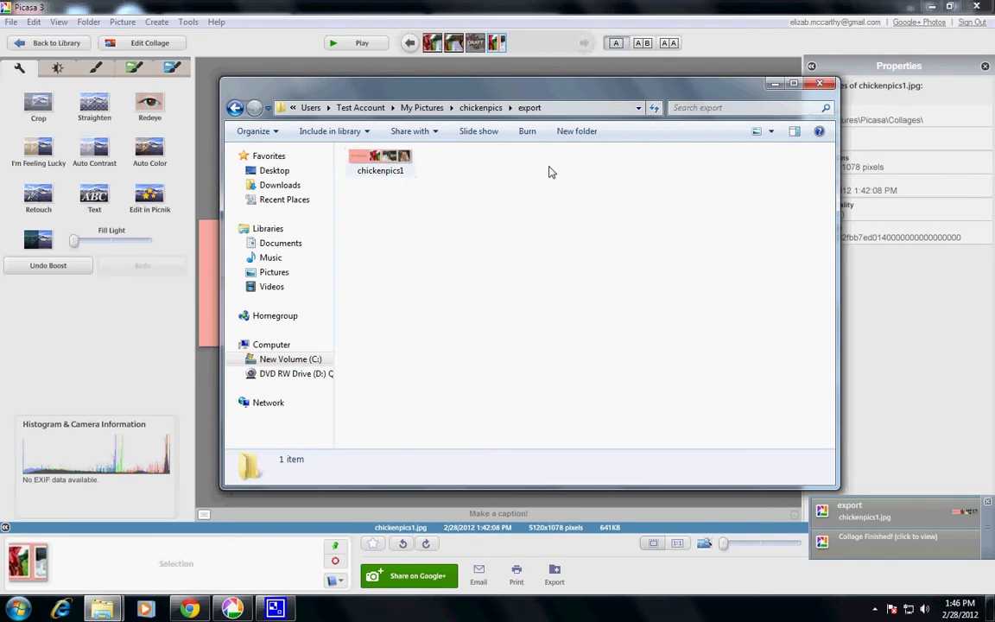
pyautogui.click(774, 84)
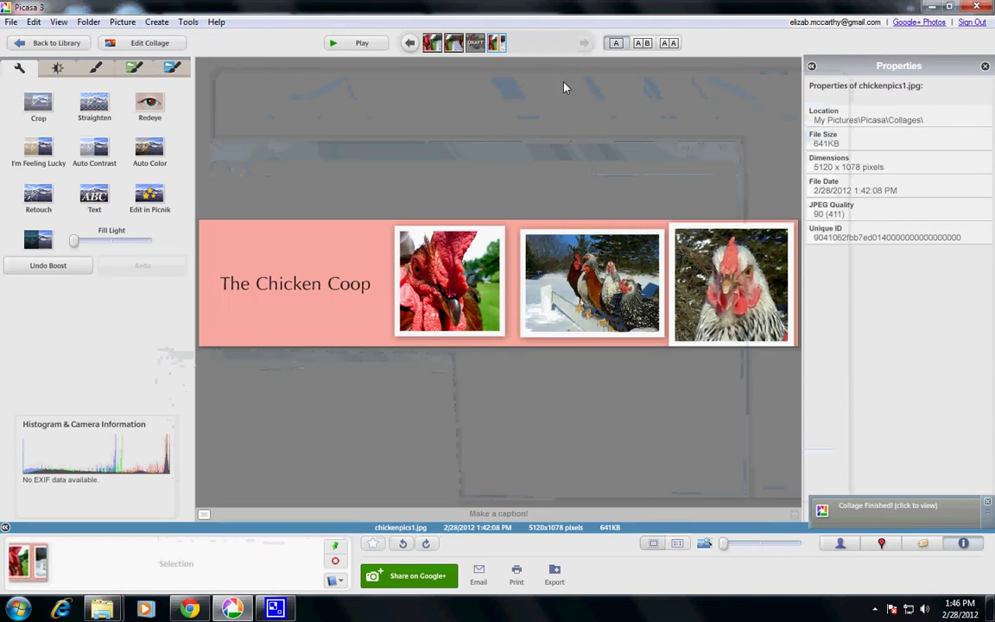
pyautogui.click(932, 7)
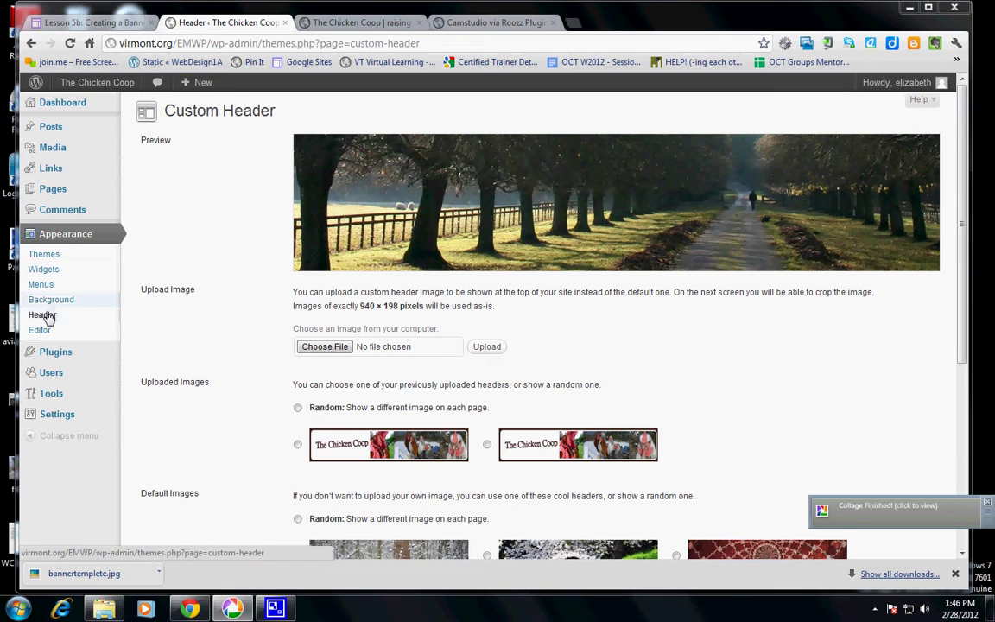
# Step: Upload Pictures > chickenpics > export > chickenpics1.jpg as the custom header image
pyautogui.click(349, 348)
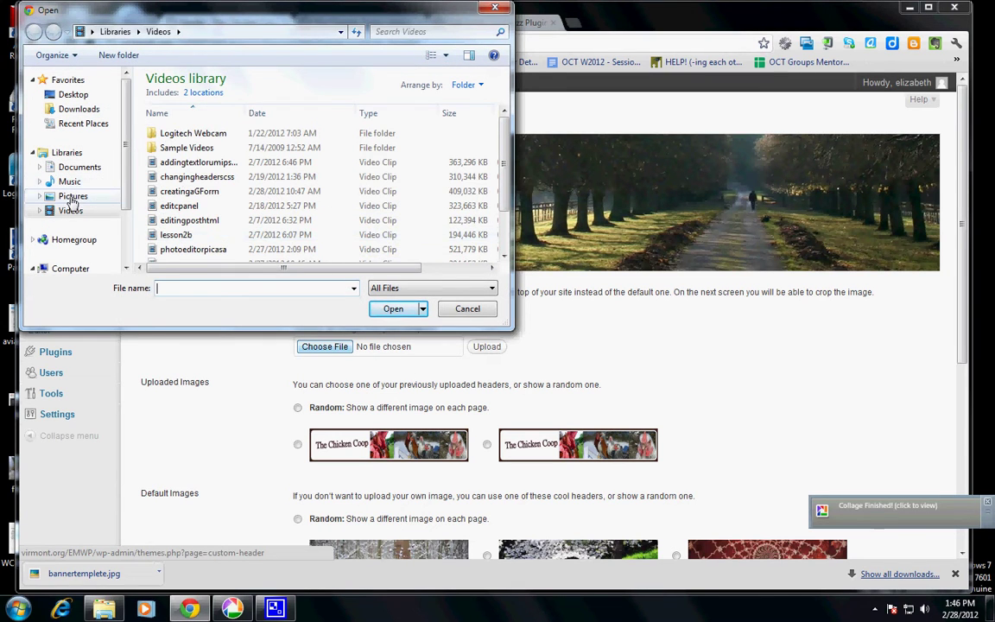
pyautogui.click(72, 197)
pyautogui.doubleClick(337, 159)
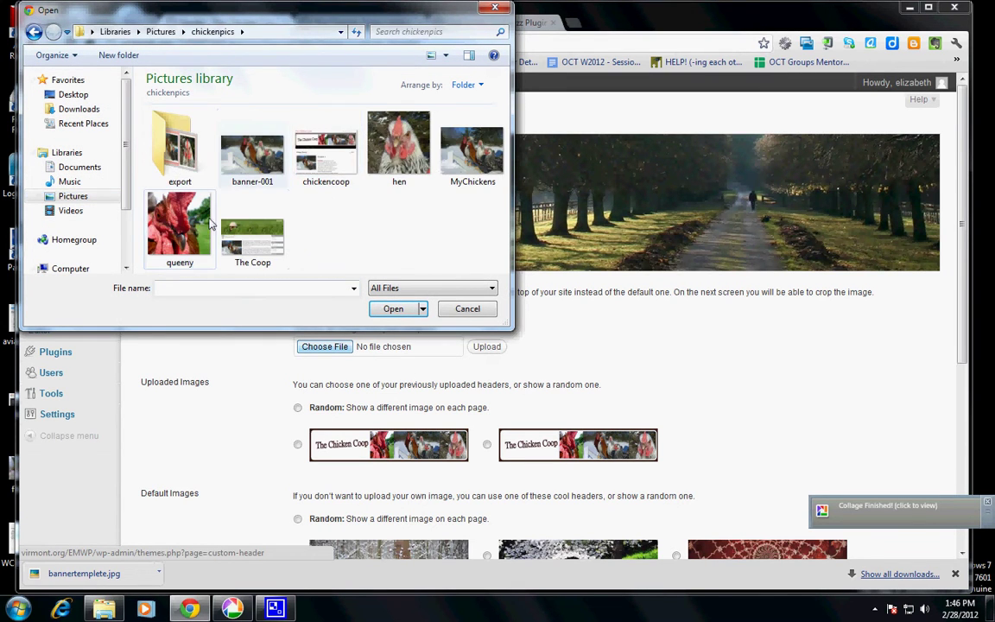
pyautogui.doubleClick(182, 164)
pyautogui.click(179, 123)
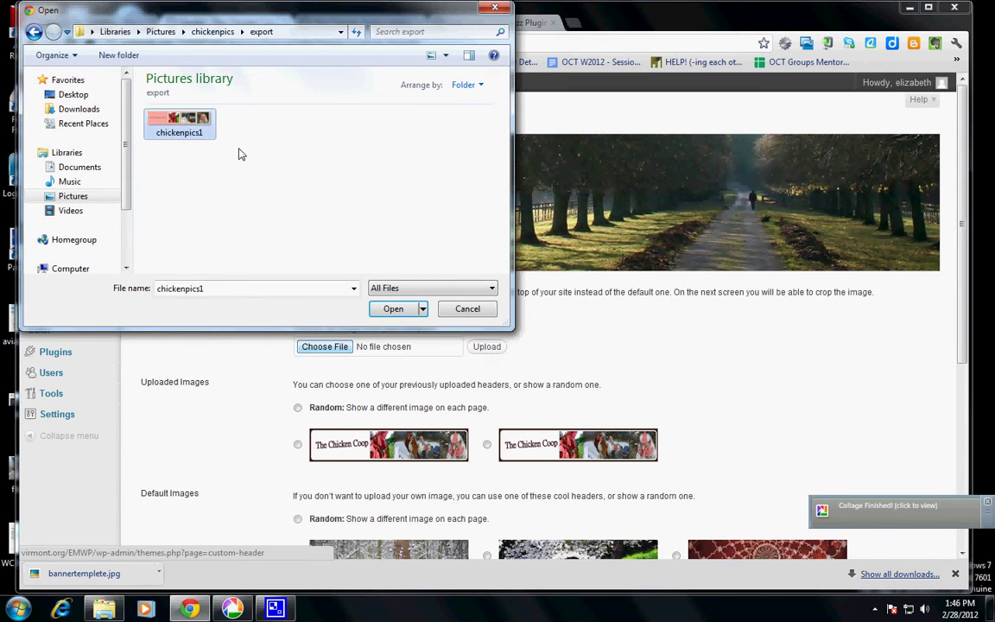
pyautogui.click(390, 309)
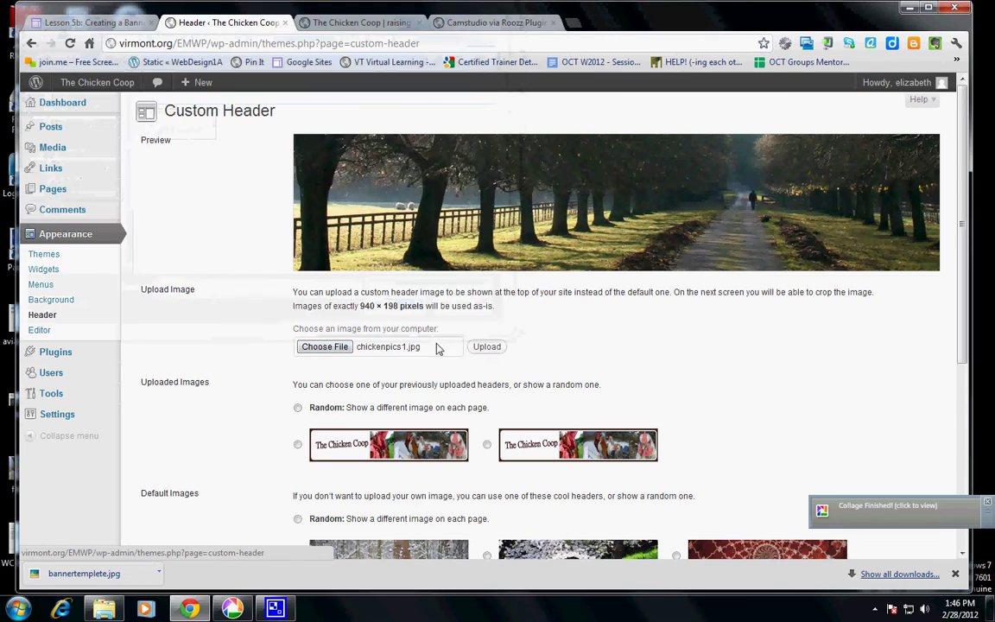
pyautogui.click(488, 351)
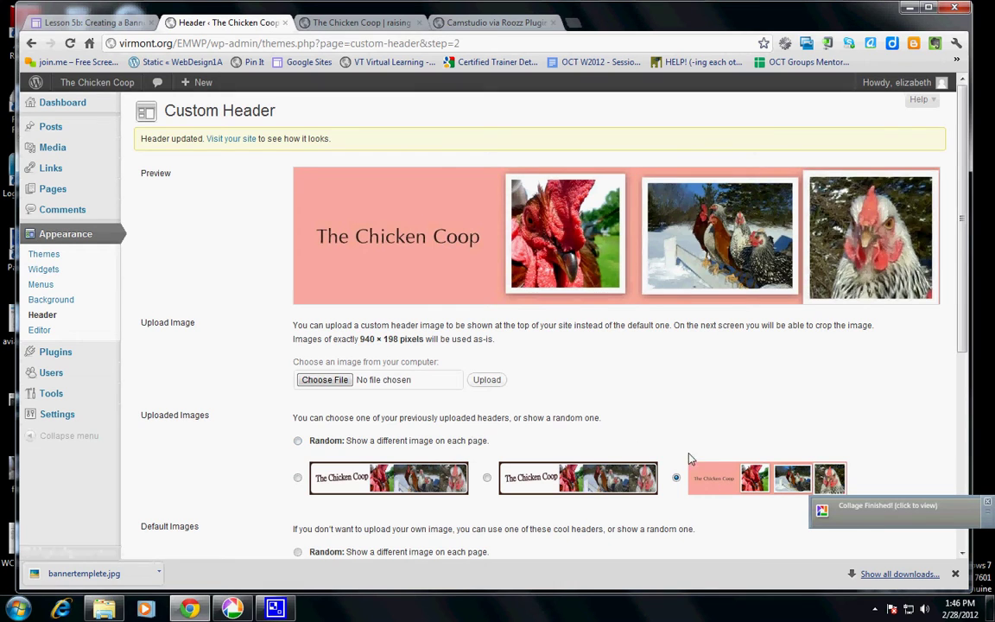
# Step: Save Changes at the bottom of the Custom Header page
pyautogui.scroll(-2, 678, 501)
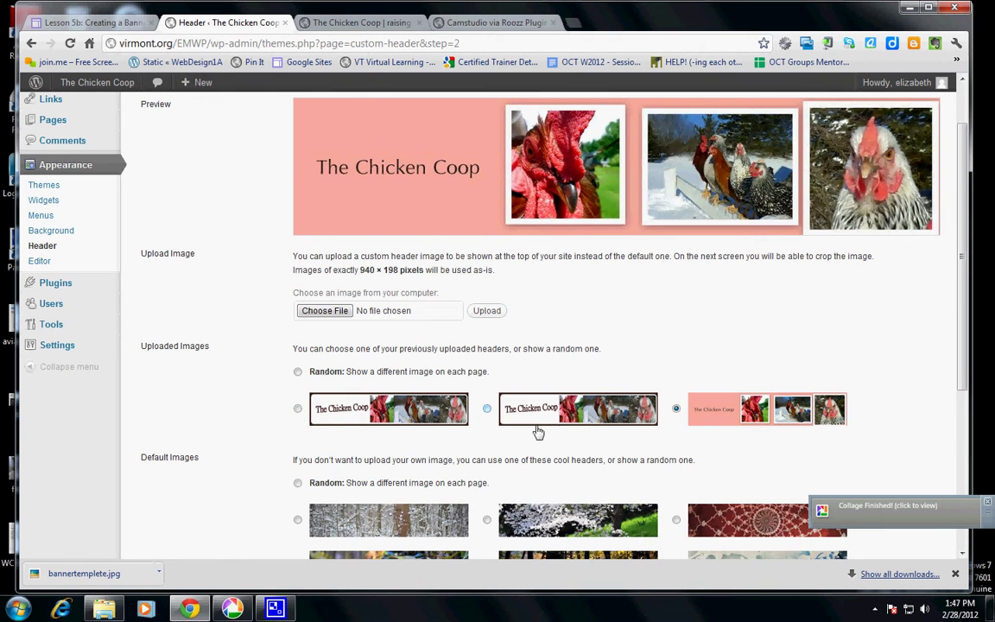
pyautogui.scroll(-4, 456, 437)
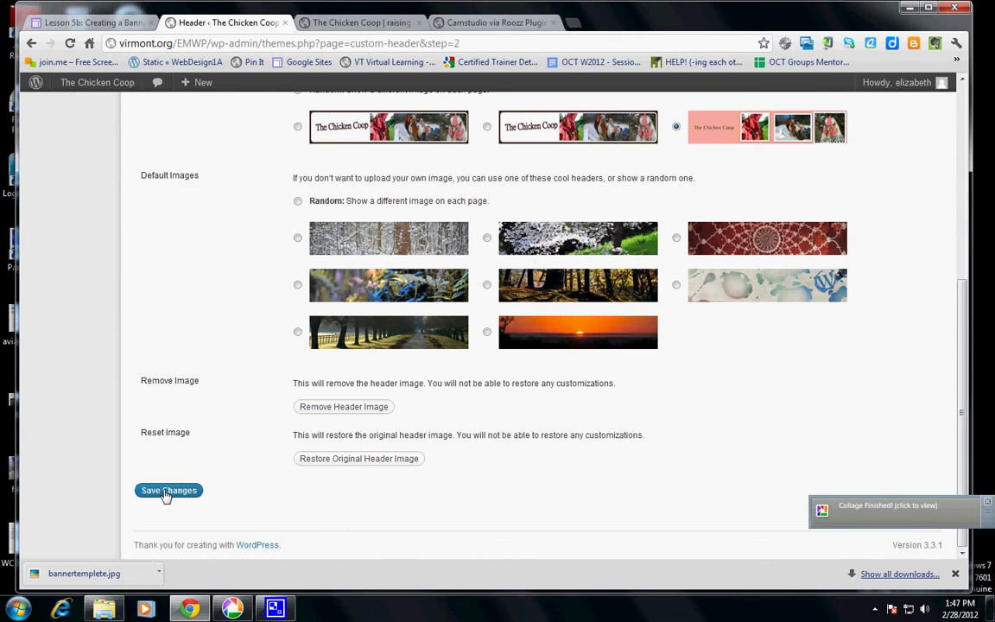
pyautogui.click(167, 492)
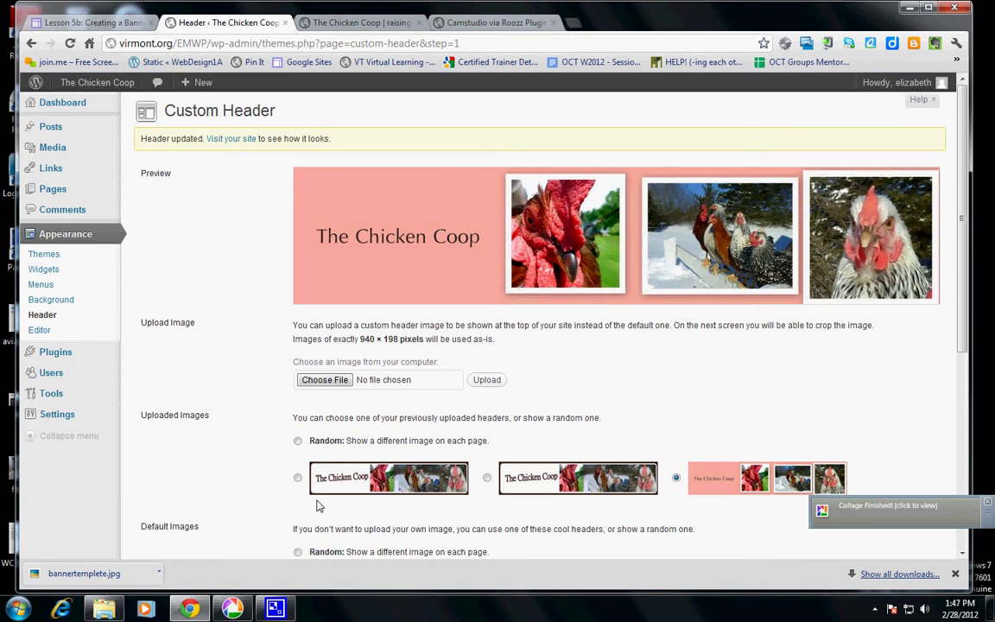
# Step: Open Visit your site in a new tab and reload it to show the pink banner
pyautogui.rightClick(241, 139)
pyautogui.click(351, 26)
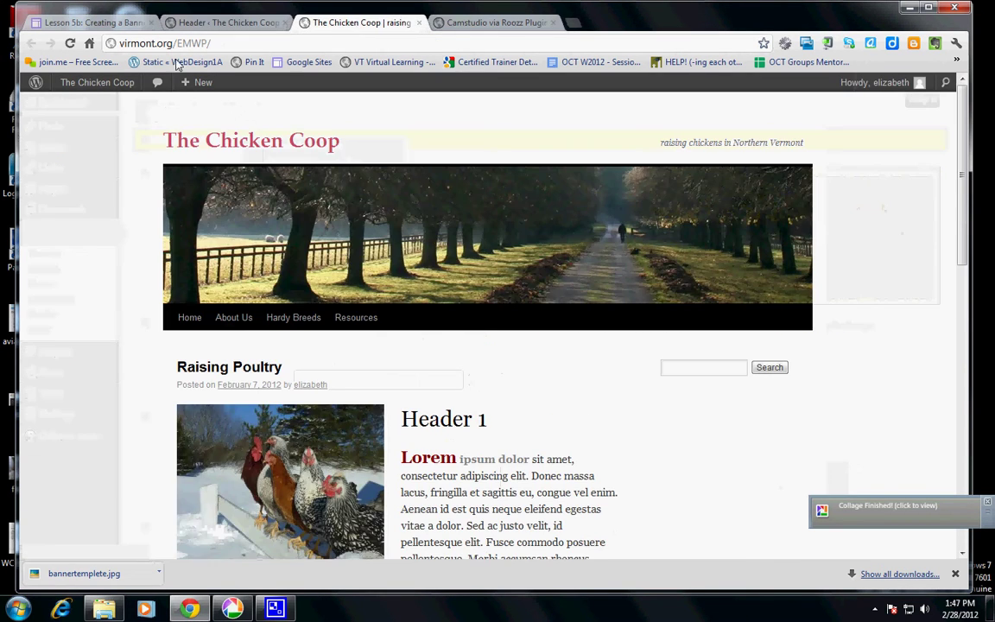
pyautogui.click(70, 43)
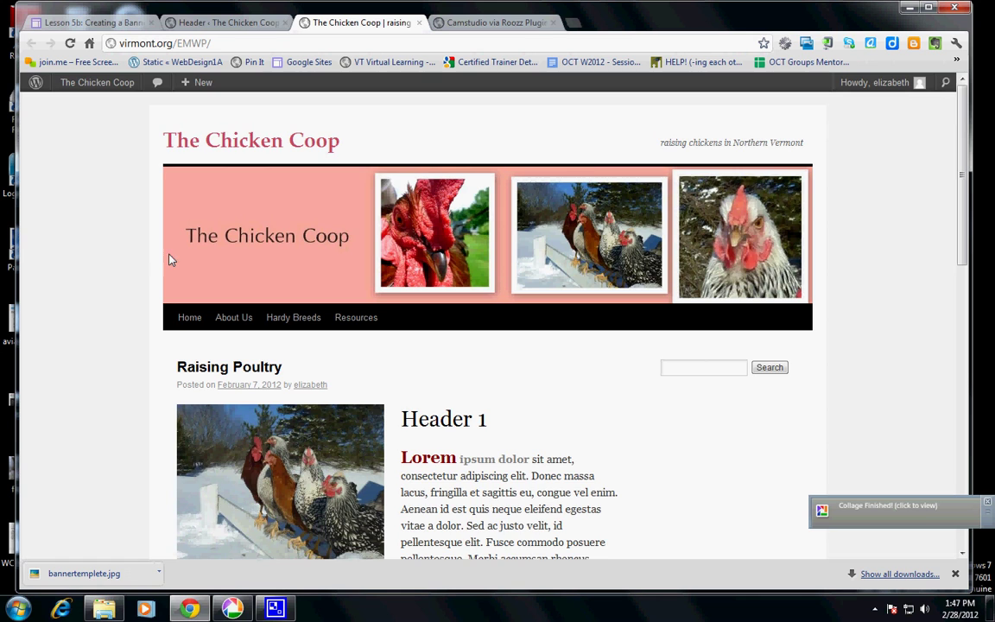
pyautogui.scroll(-2, 169, 257)
pyautogui.scroll(2, 160, 216)
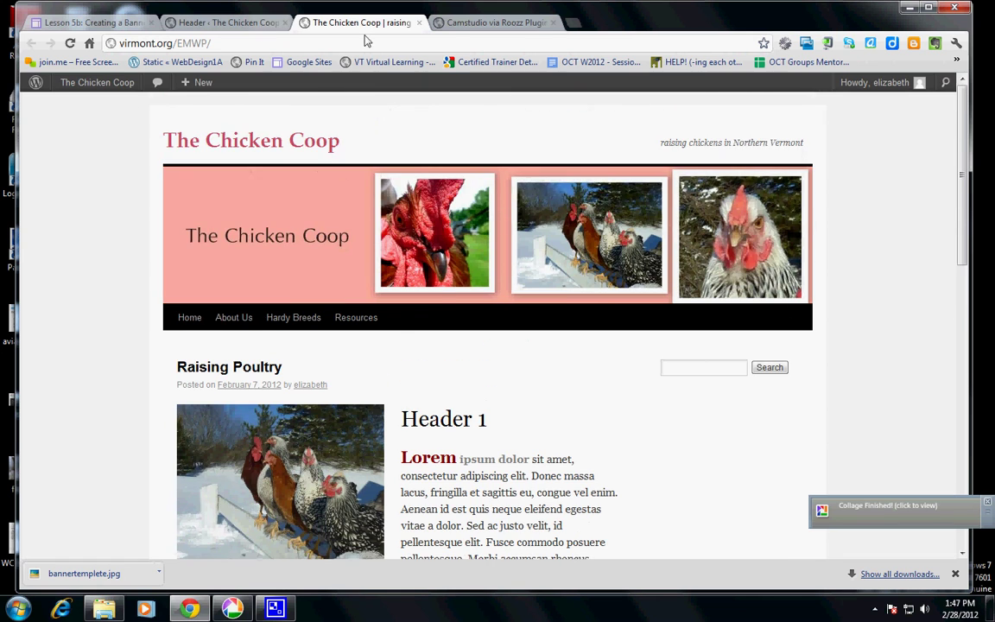